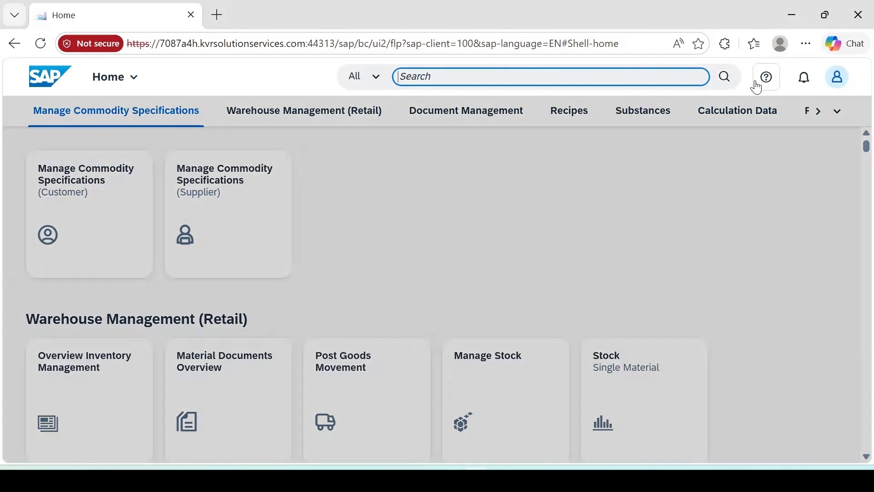
# Search the home page apps for the data migration cockpit and open it
pyautogui.write('data mi')
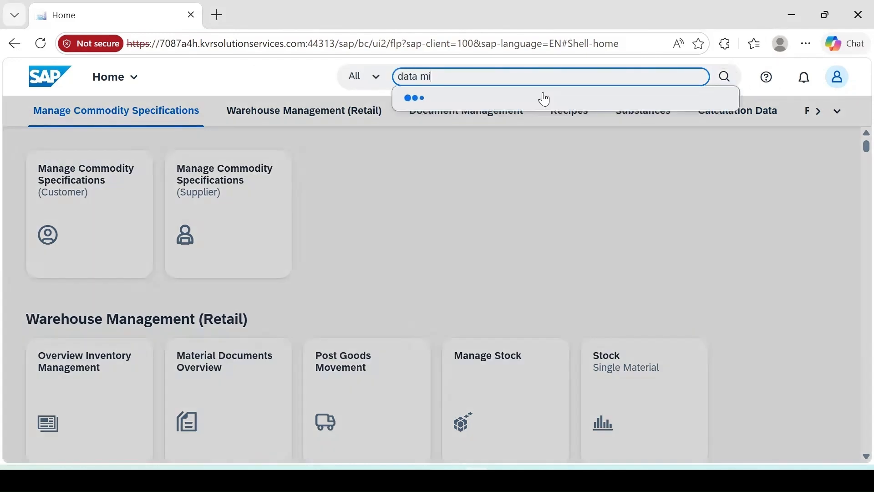
pyautogui.write('gration cock')
pyautogui.click(528, 138)
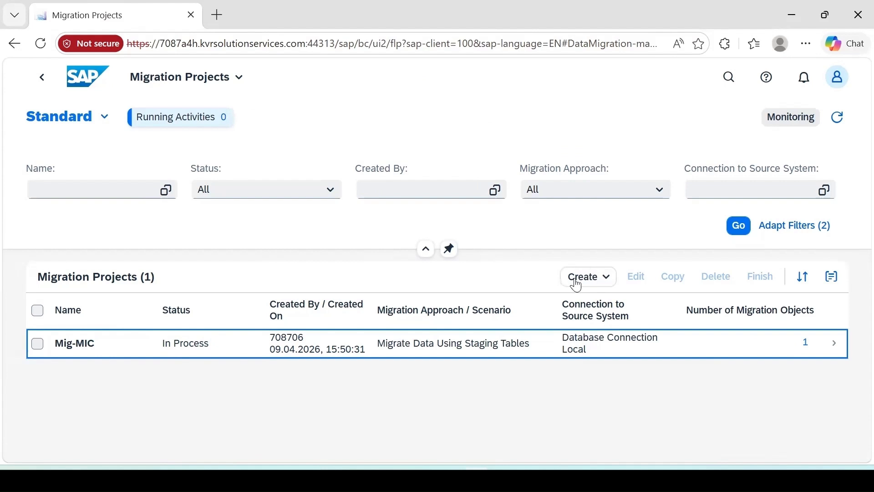
# Start a new migration project that uses staging tables and name it MIC-Migration
pyautogui.click(605, 277)
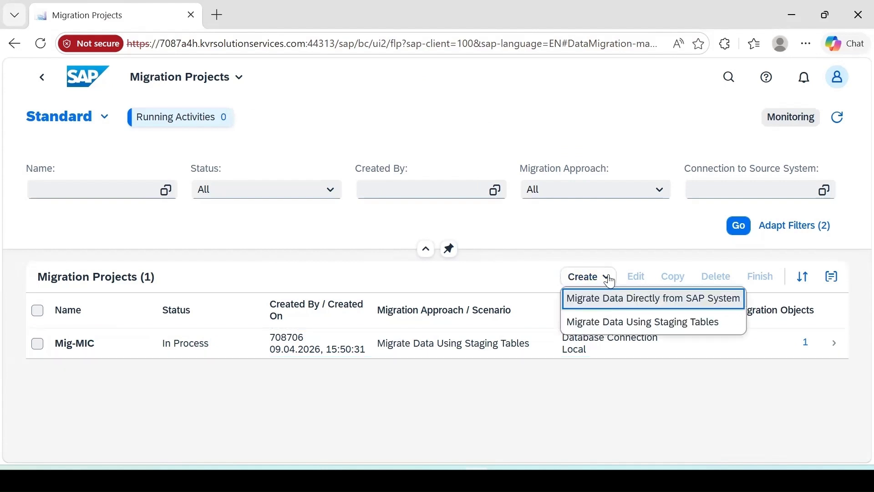
pyautogui.click(593, 329)
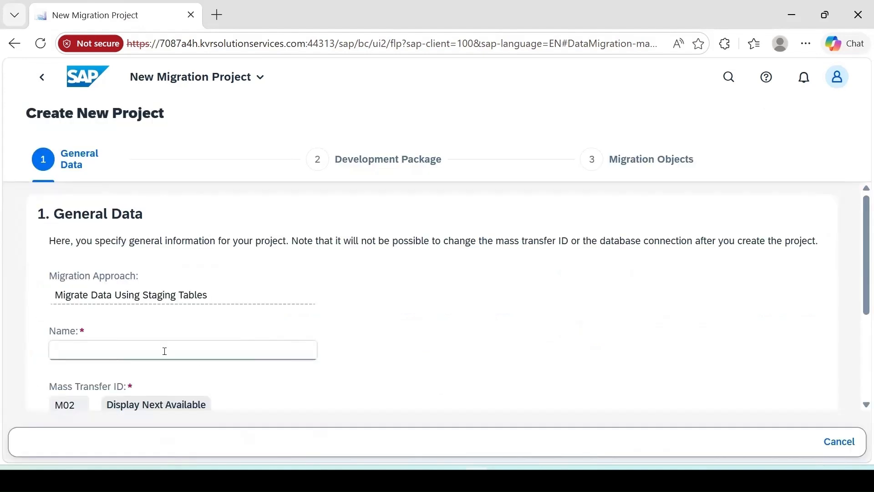
pyautogui.write('MIC')
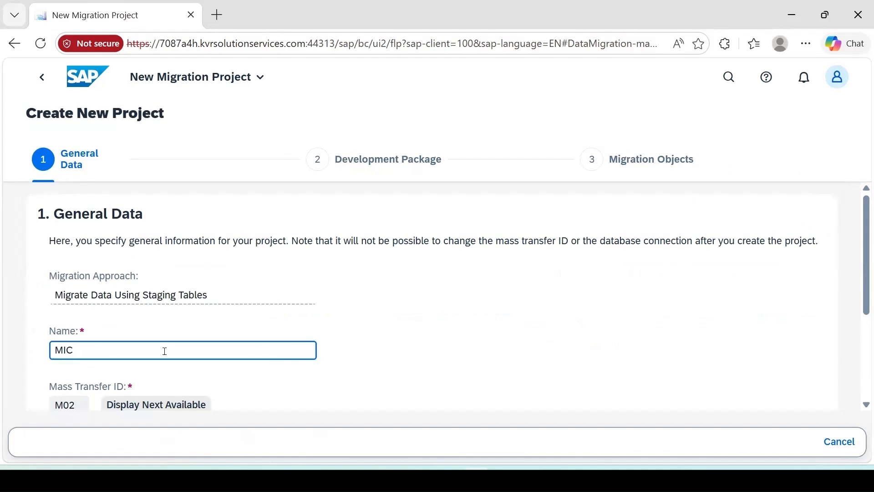
pyautogui.write('-Migration')
pyautogui.scroll(-4, 132, 353)
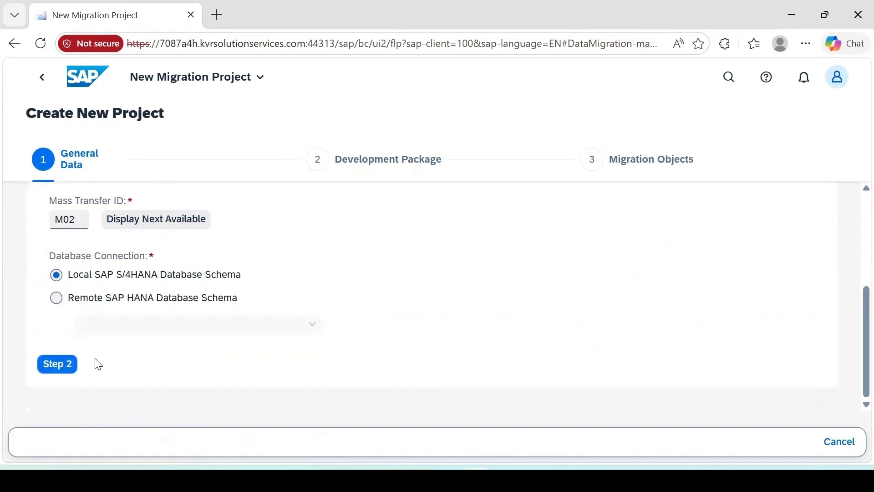
# Proceed to the development package, assign Local Package ($TMP), and continue to the migration objects
pyautogui.click(58, 364)
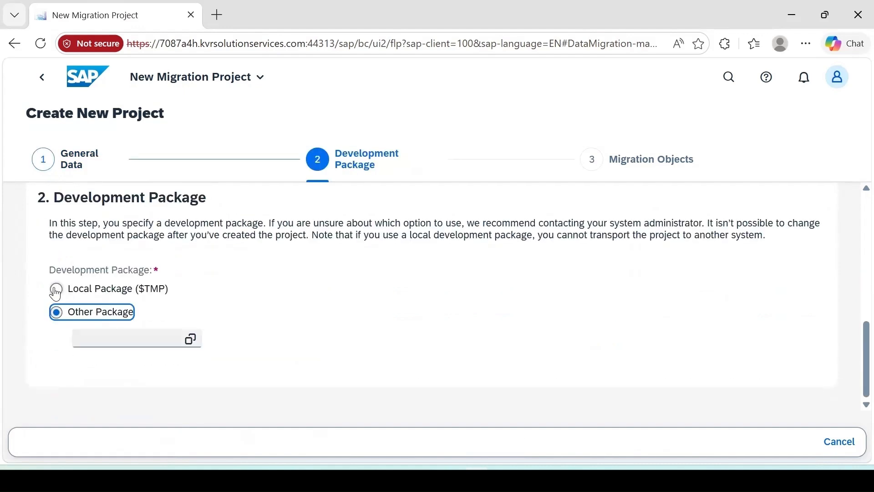
pyautogui.click(76, 295)
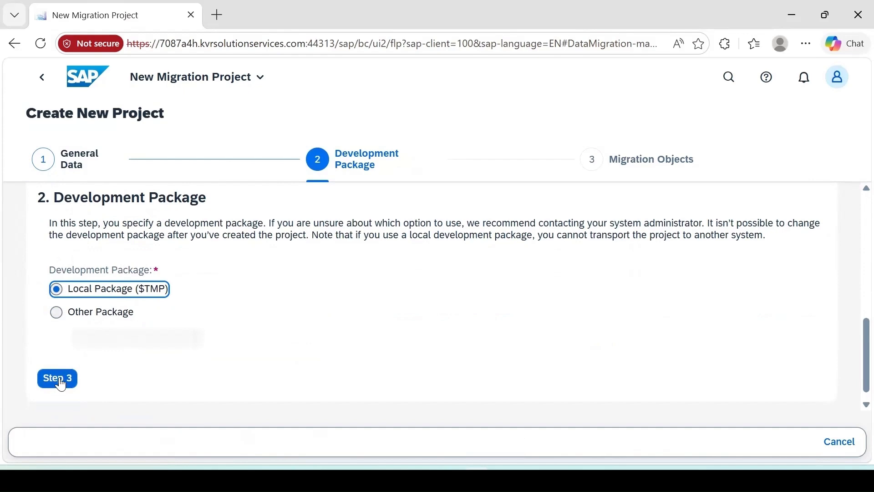
pyautogui.click(61, 384)
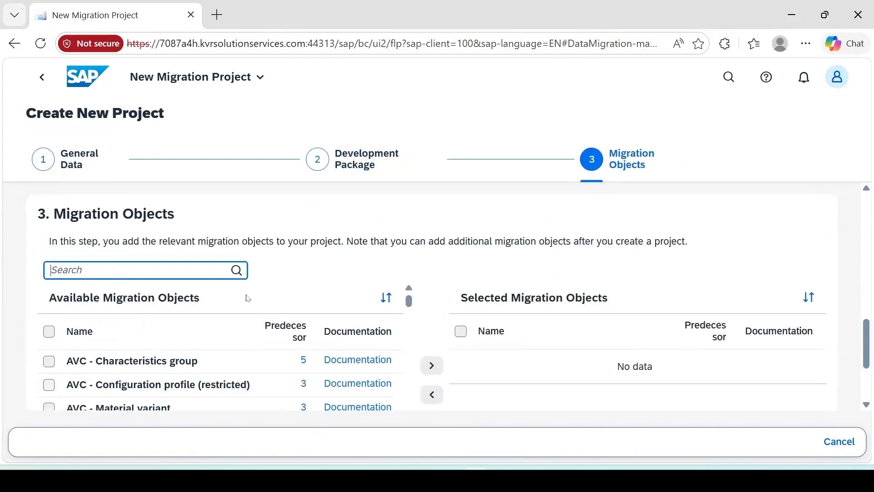
# Search the available migration objects for "master inspection char" and add QM - Master inspection characteristic to the selected objects
pyautogui.write('master inspection')
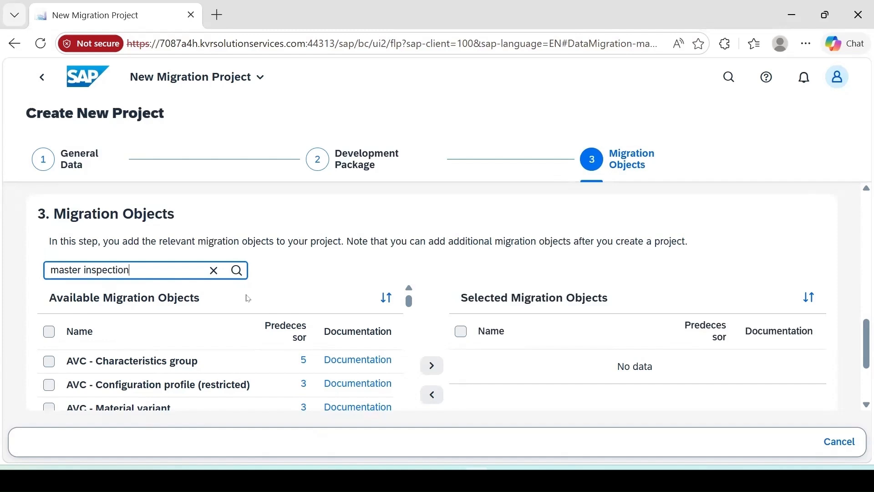
pyautogui.write(' char')
pyautogui.press('Return')
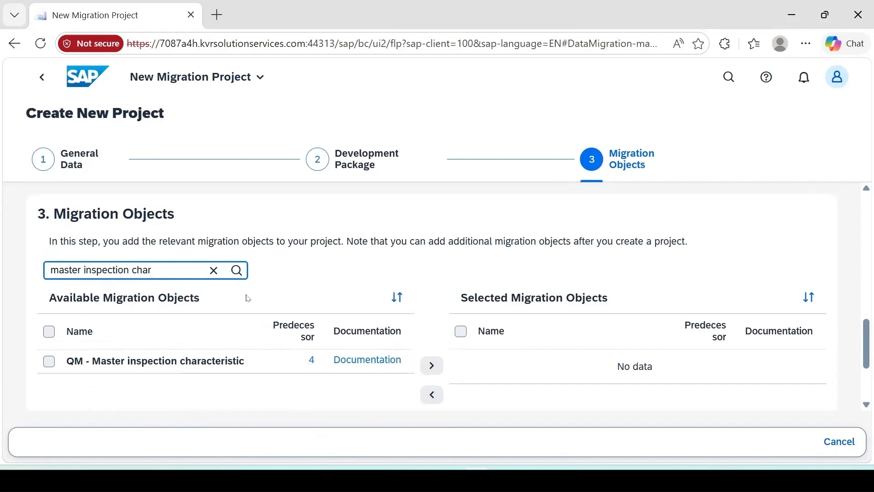
pyautogui.click(49, 361)
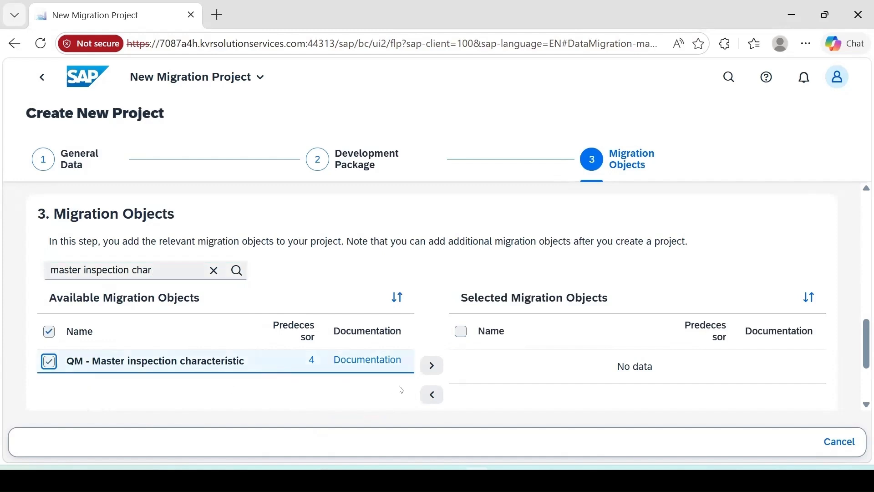
pyautogui.click(433, 367)
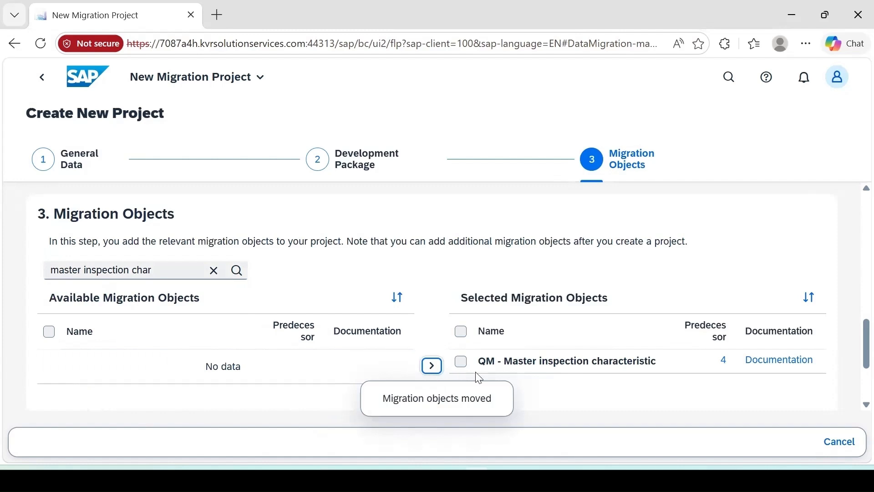
# Check the selected object's predecessor objects and create the project without adding them
pyautogui.click(725, 367)
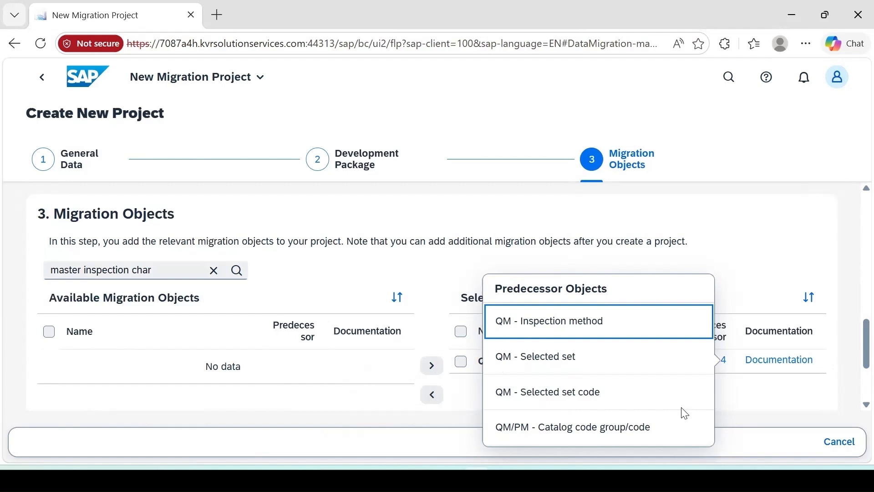
pyautogui.click(759, 403)
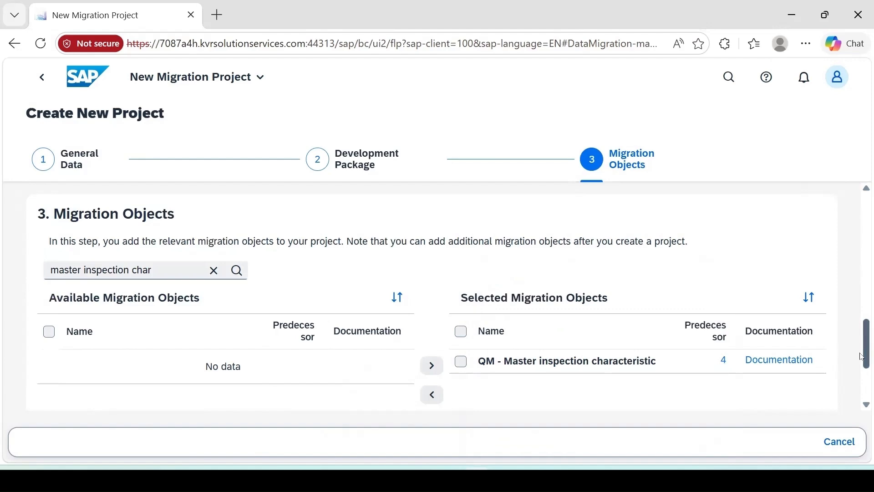
pyautogui.moveTo(861, 350); pyautogui.dragTo(863, 394)
pyautogui.click(60, 372)
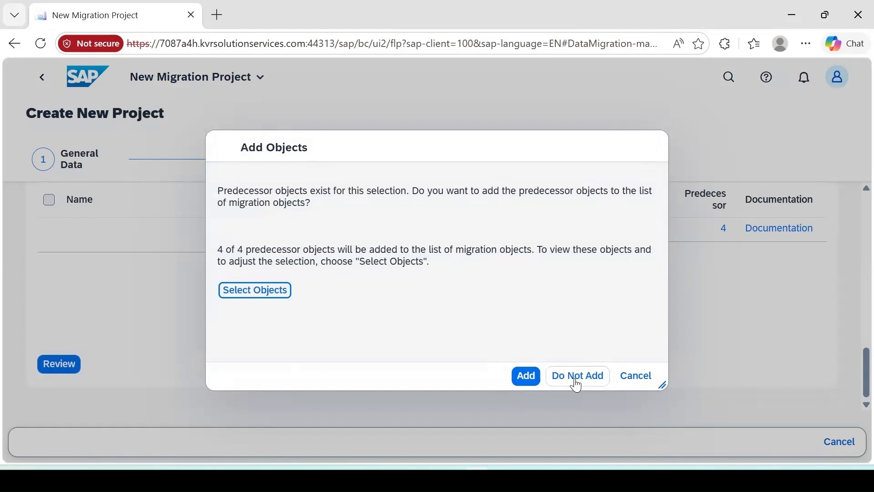
pyautogui.click(576, 383)
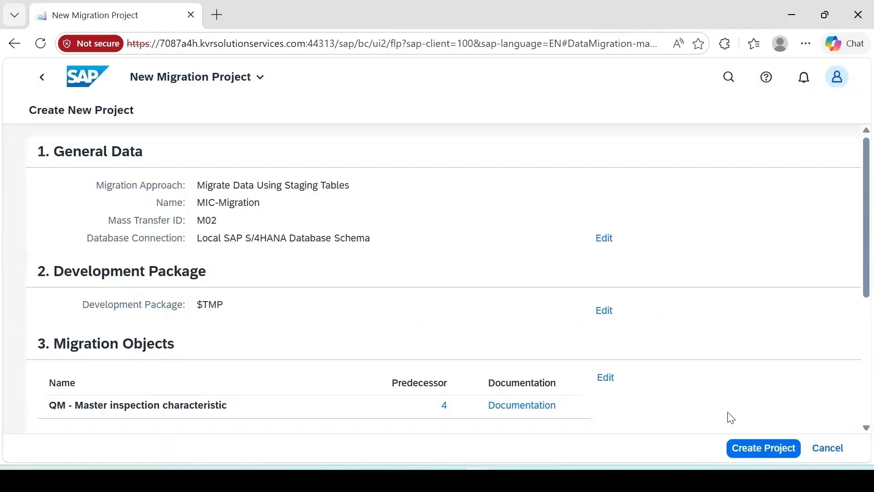
pyautogui.click(757, 449)
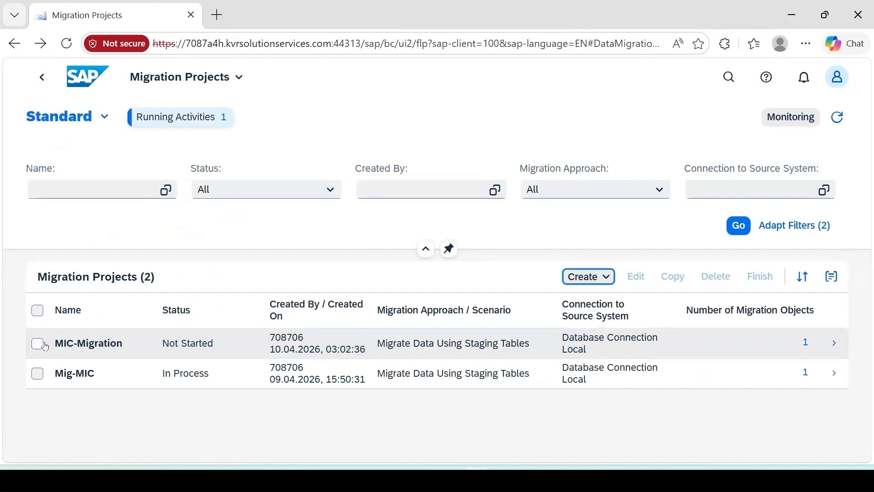
# Open the MIC-Migration project and download the QM - Master inspection characteristic template as an XML file to the Desktop
pyautogui.click(38, 345)
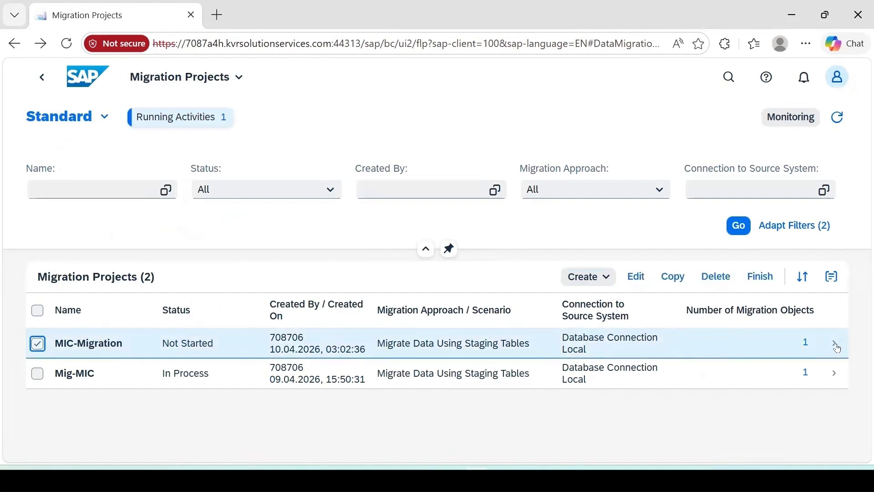
pyautogui.click(773, 351)
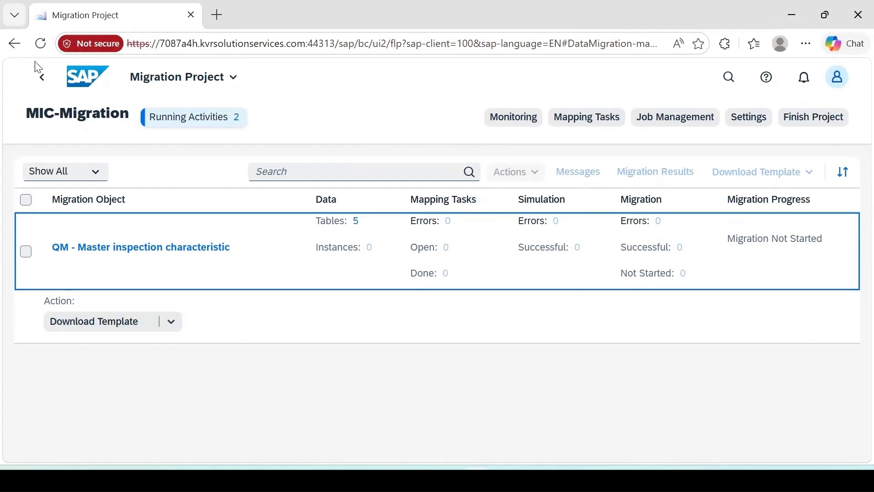
pyautogui.click(92, 325)
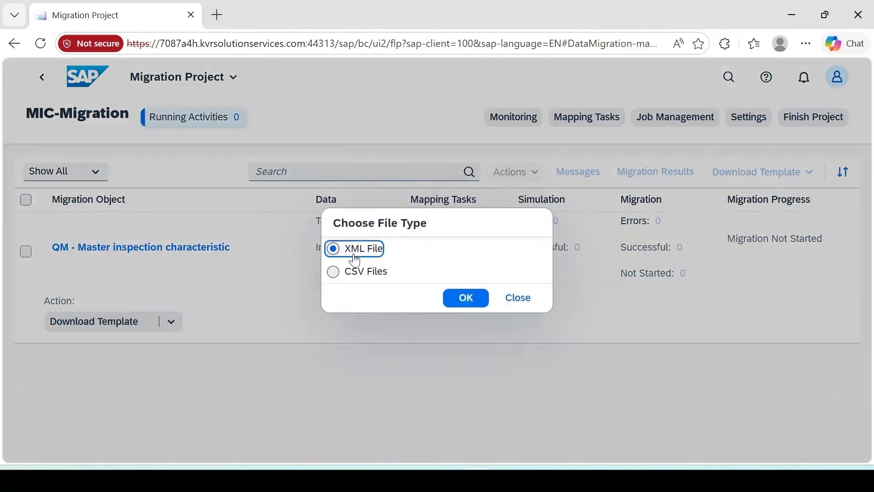
pyautogui.click(463, 302)
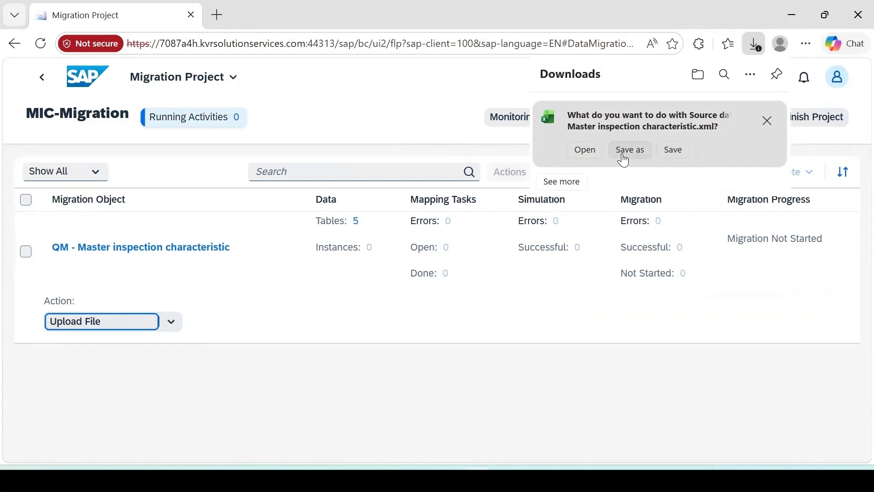
pyautogui.click(629, 154)
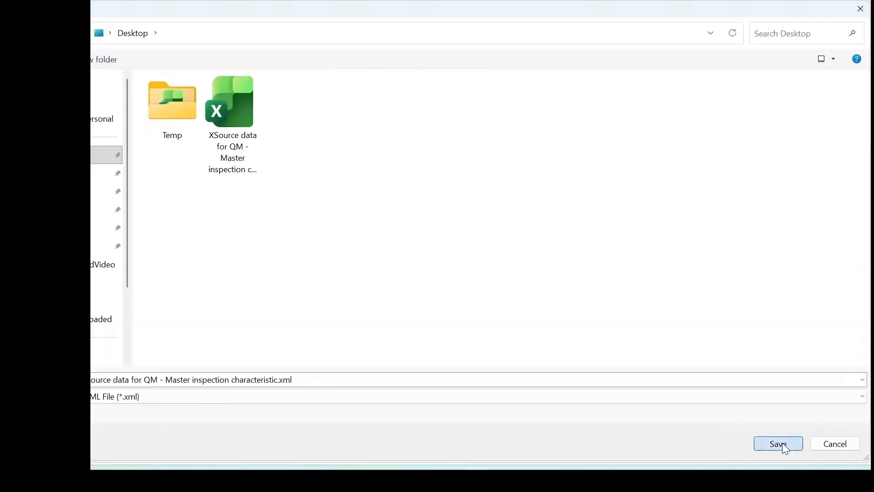
pyautogui.click(782, 443)
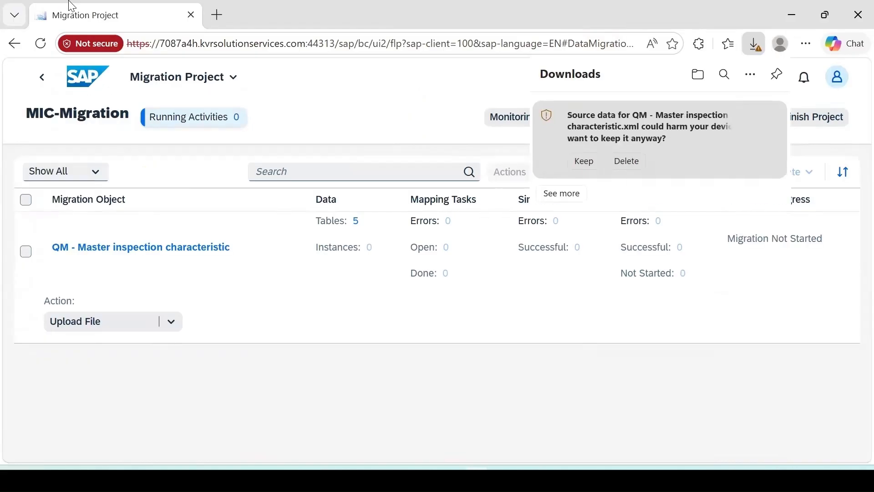
# Keep the flagged template download, open it in Excel, and enable editing
pyautogui.click(575, 163)
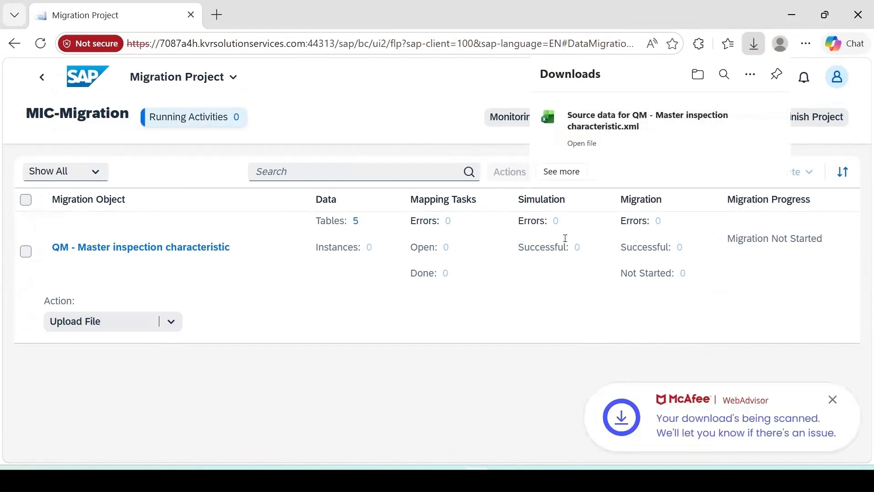
pyautogui.click(583, 151)
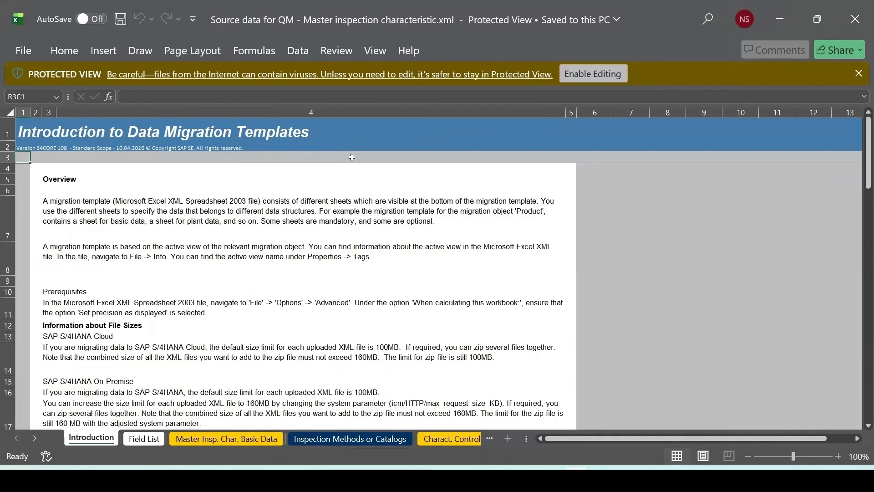
pyautogui.click(585, 74)
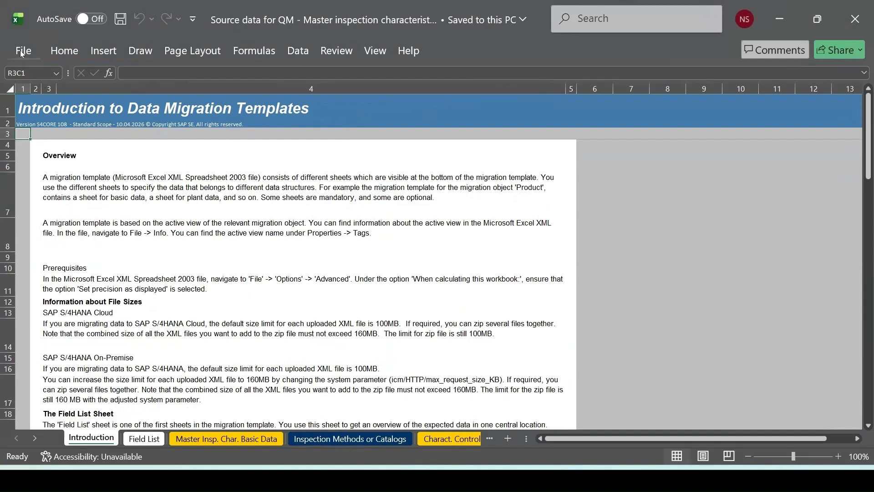
# Turn on "Set precision as displayed" for this workbook in the advanced Excel options
pyautogui.click(22, 52)
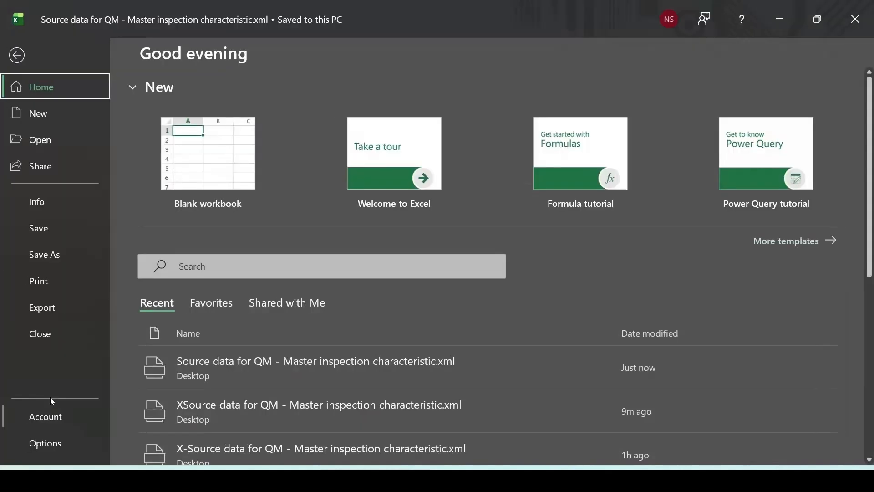
pyautogui.press('Return')
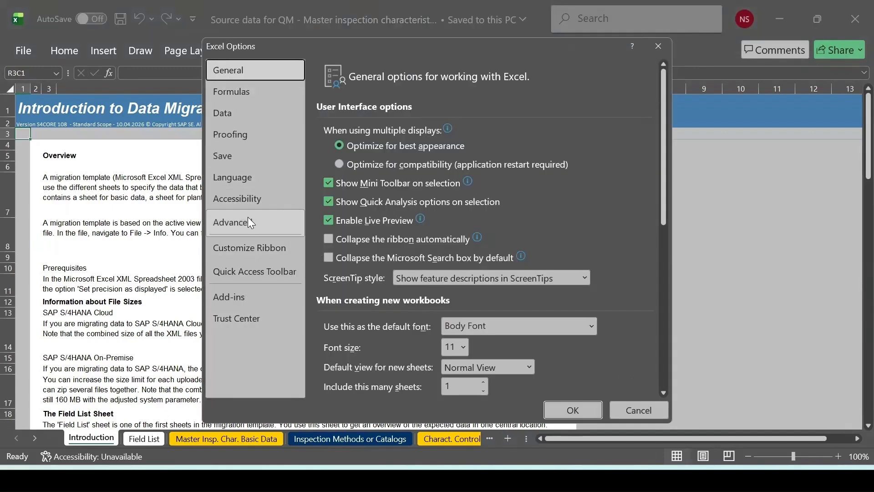
pyautogui.click(249, 223)
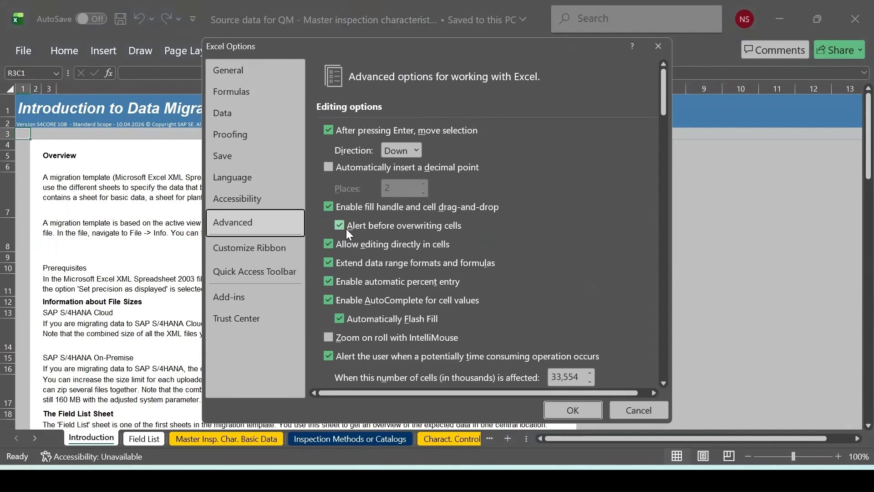
pyautogui.scroll(-8, 364, 238)
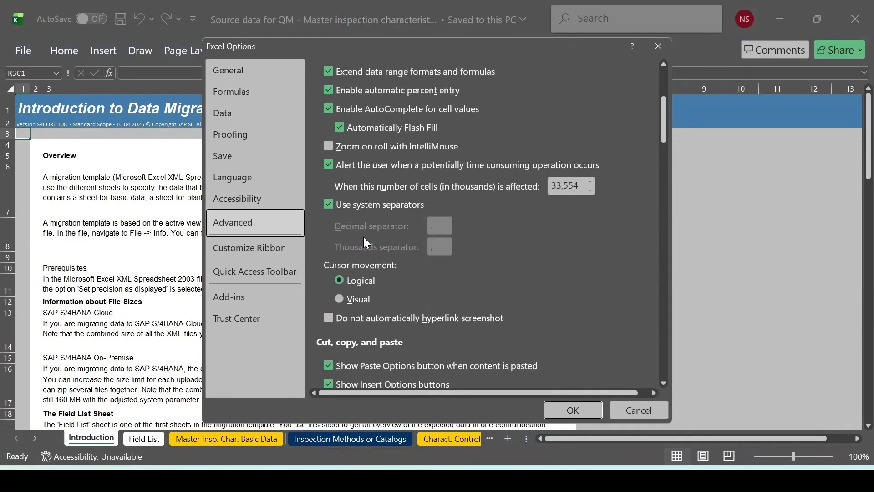
pyautogui.scroll(-15, 364, 238)
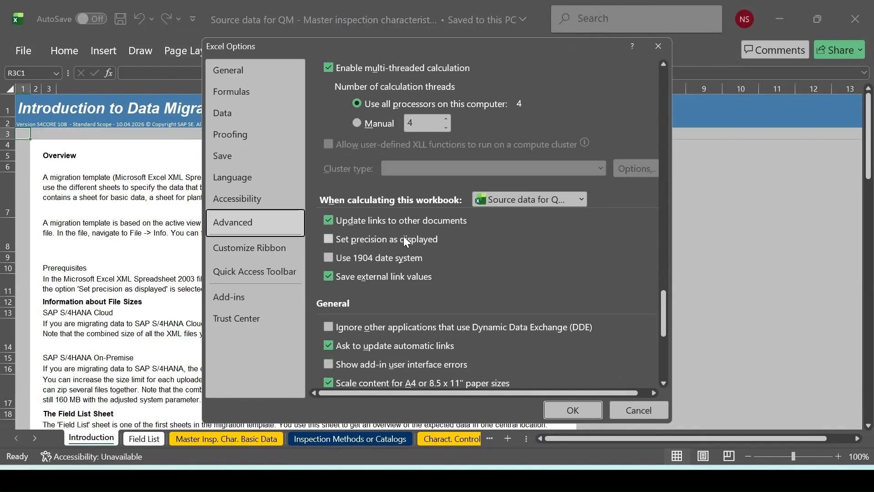
pyautogui.click(392, 241)
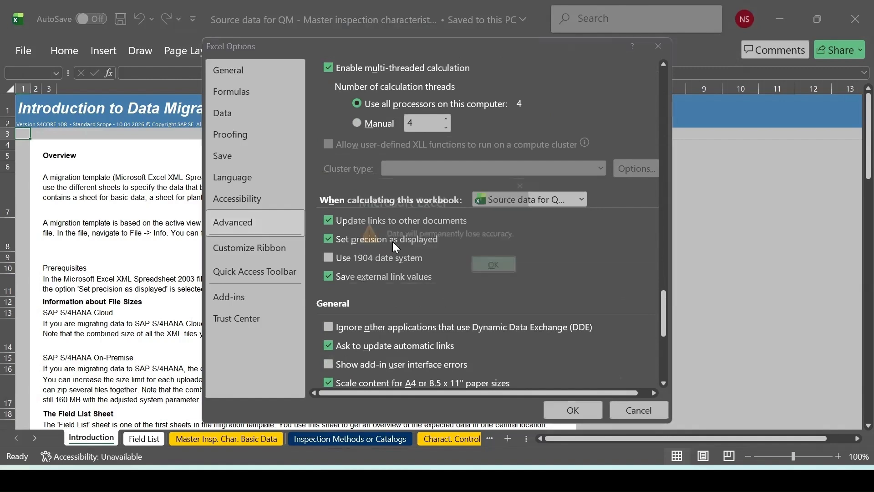
pyautogui.click(500, 269)
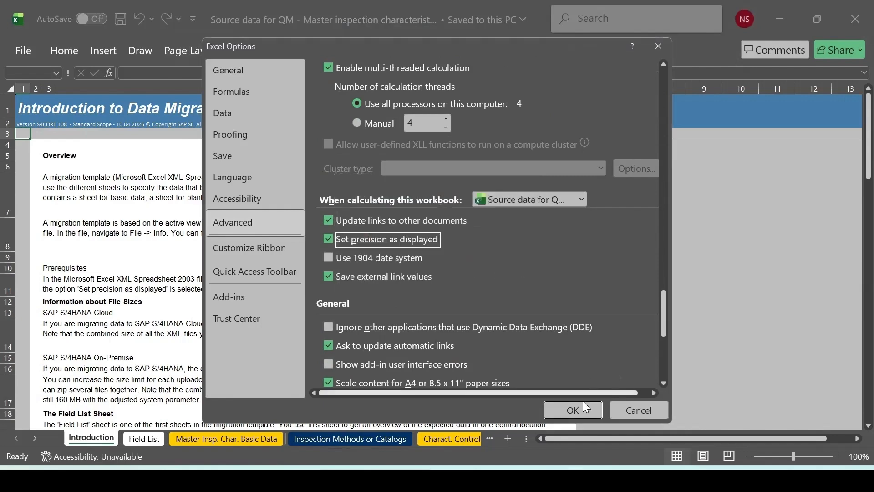
pyautogui.click(573, 409)
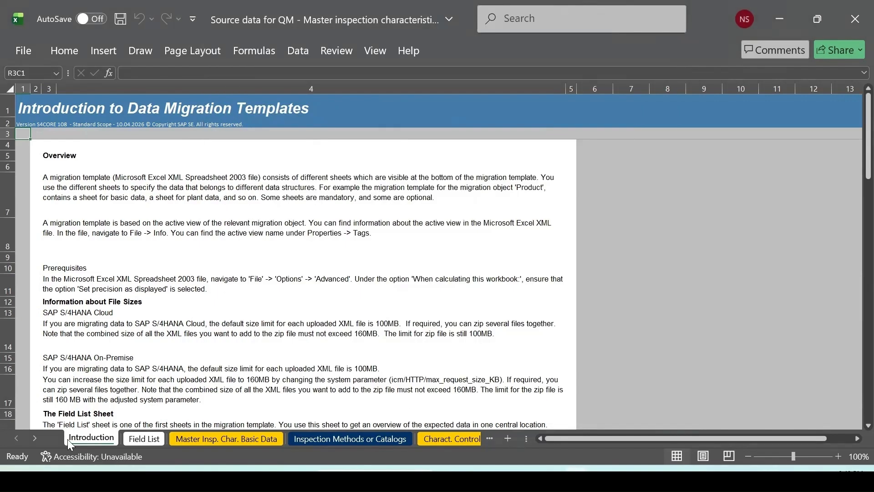
# Review the calculation precision prerequisite on the Introduction sheet and the fields on the Field List sheet
pyautogui.click(127, 280)
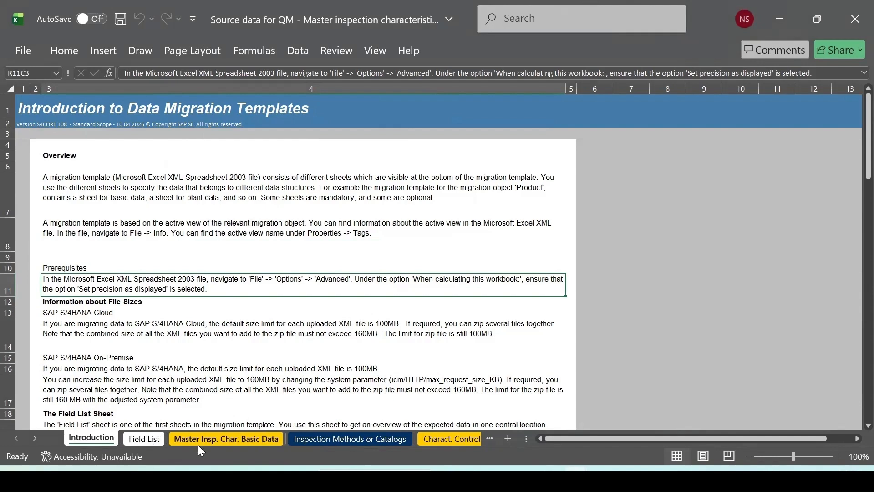
pyautogui.click(142, 438)
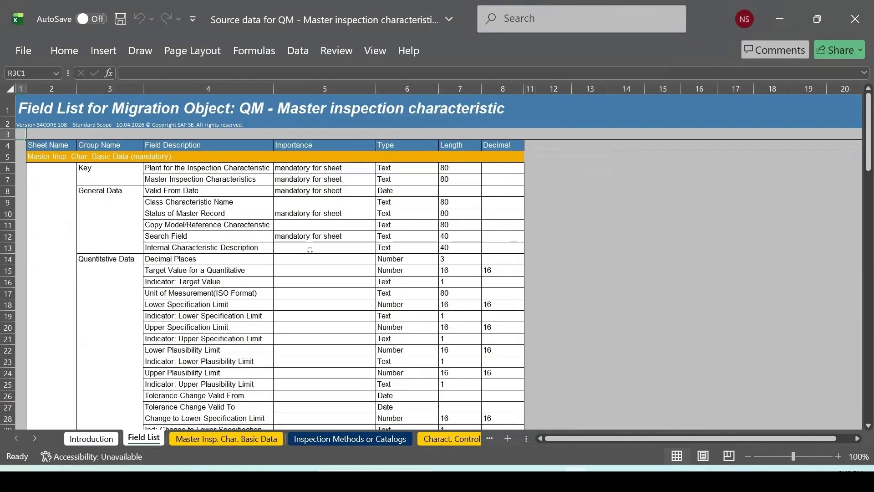
# On the Master Insp. Char. Basic Data sheet, enlarge row 8 to show the field descriptions and unhide rows 4 to 6
pyautogui.click(220, 438)
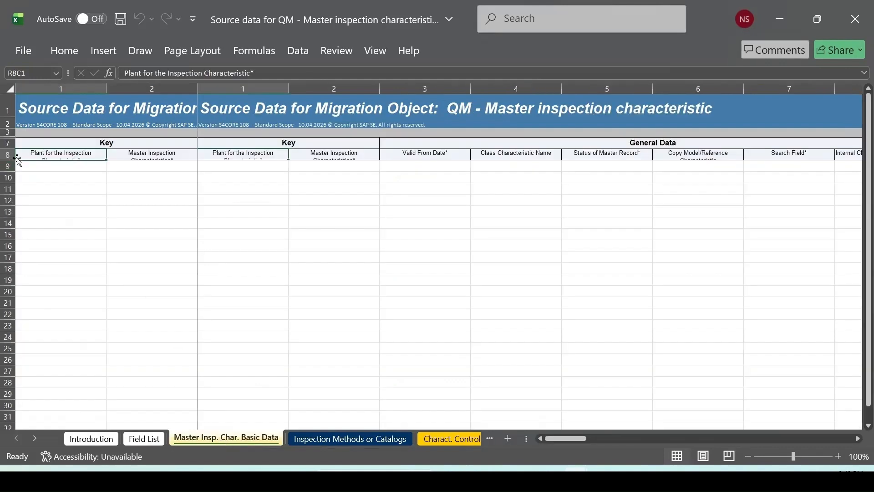
pyautogui.moveTo(14, 158); pyautogui.dragTo(14, 287)
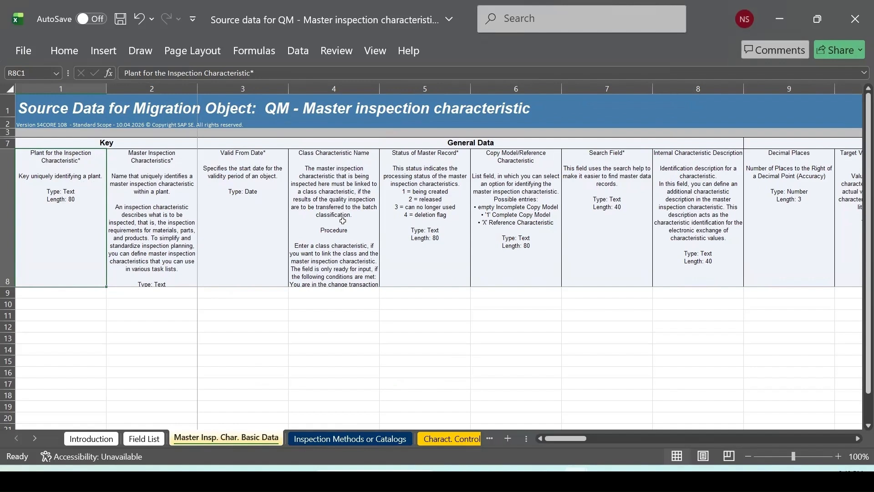
pyautogui.moveTo(13, 285); pyautogui.dragTo(13, 324)
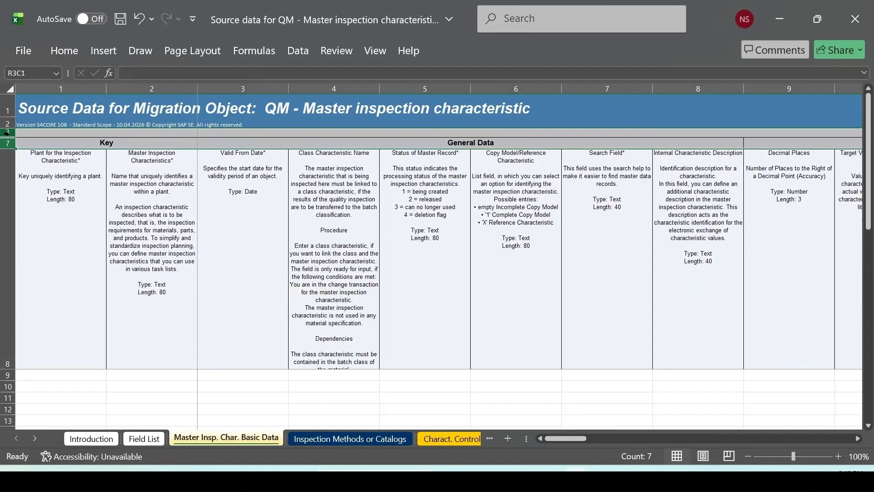
pyautogui.rightClick(6, 132)
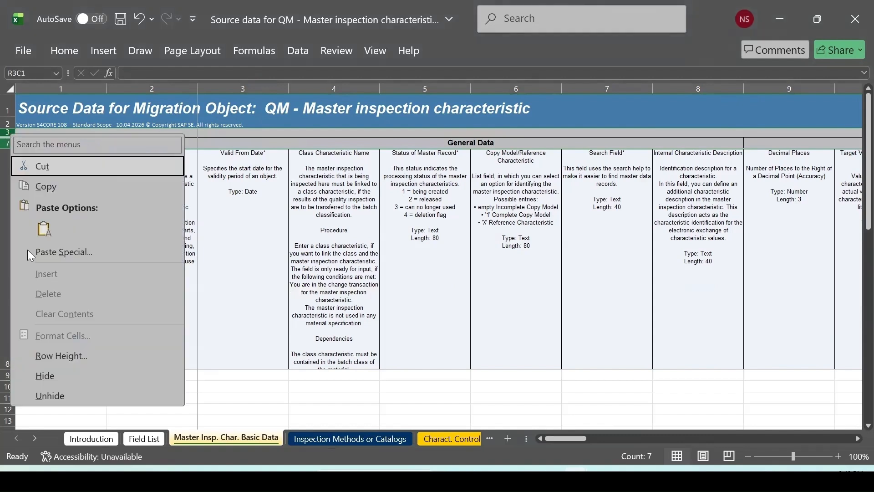
pyautogui.click(50, 395)
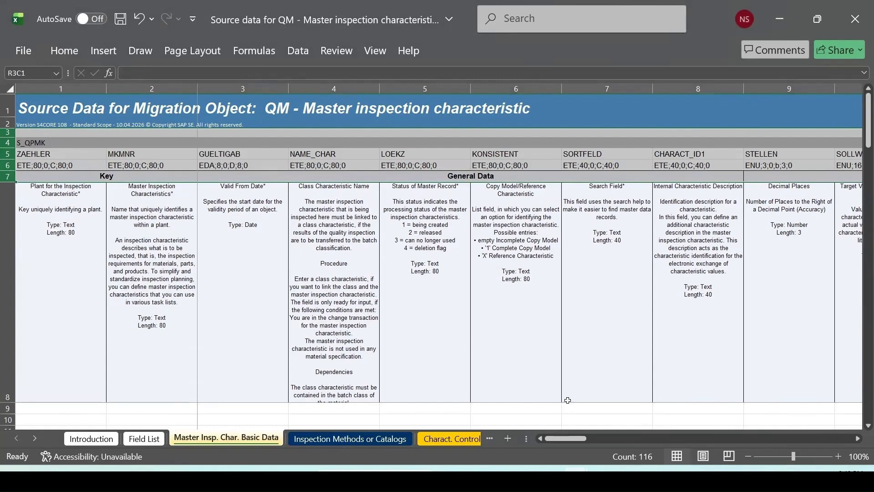
# Switch to the "XSource data for QM - Master inspection characteristic.xml" workbook and reduce row 8's height to expose the data rows beneath it
pyautogui.click(576, 478)
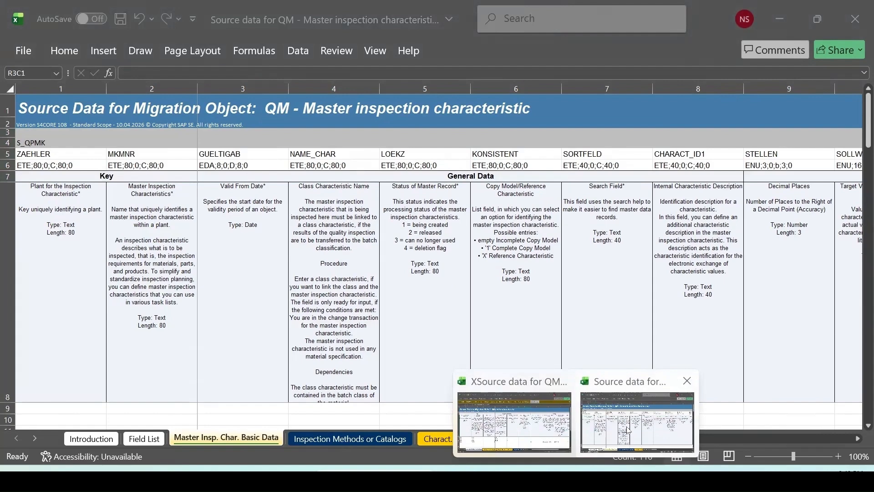
pyautogui.click(512, 417)
pyautogui.click(21, 413)
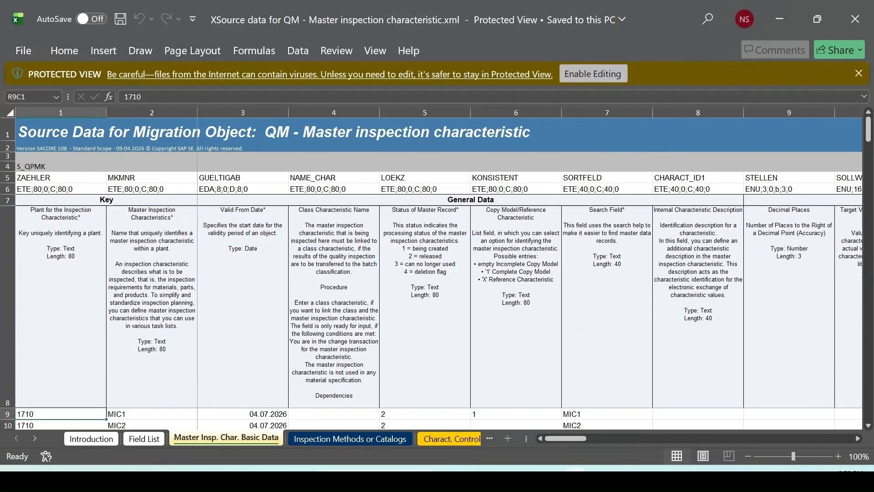
pyautogui.moveTo(20, 413); pyautogui.dragTo(860, 414)
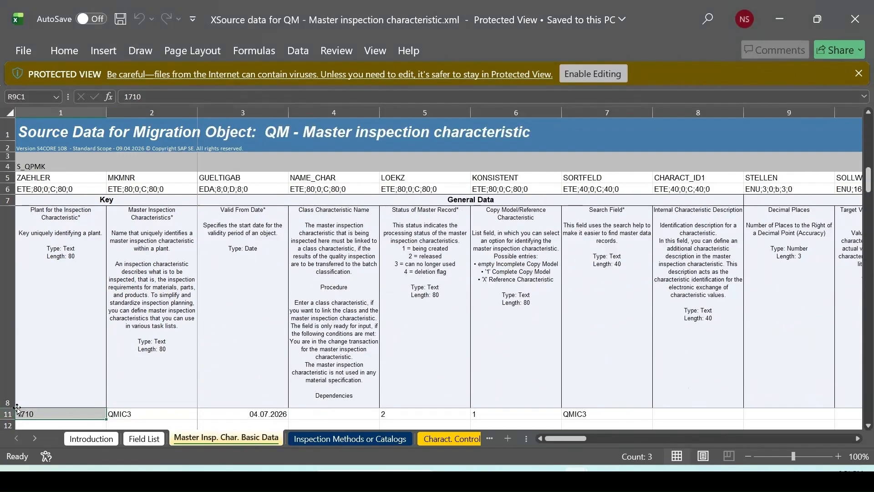
pyautogui.moveTo(14, 406); pyautogui.dragTo(14, 326)
pyautogui.scroll(1, 56, 370)
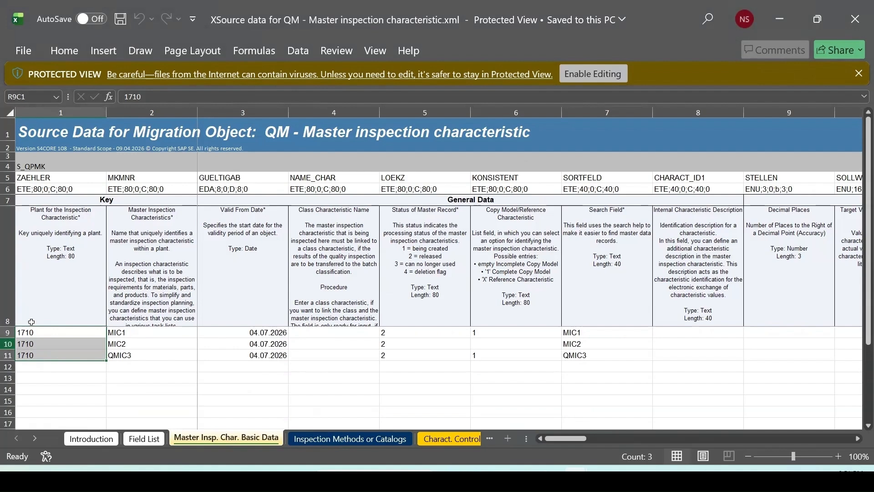
# Copy the MIC1, MIC2 and QMIC3 rows, columns 1 to 7, into the new template's basic data sheet starting at row 9, column 1
pyautogui.click(114, 378)
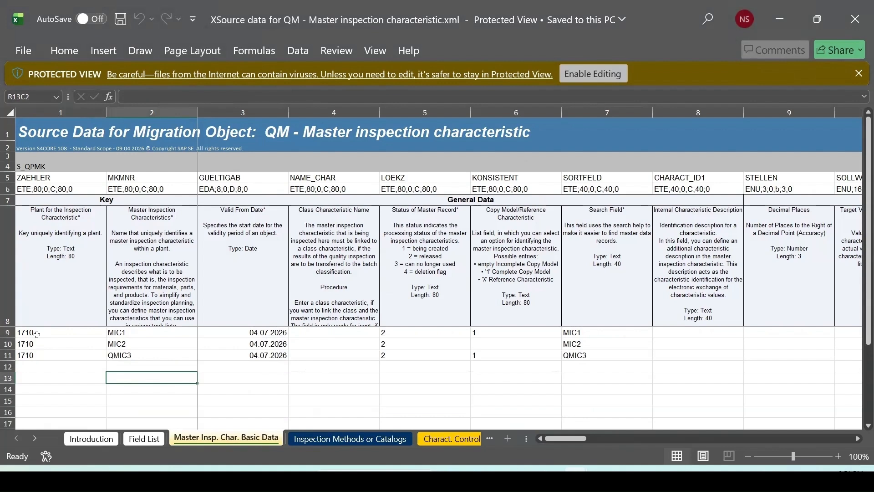
pyautogui.moveTo(30, 332); pyautogui.dragTo(583, 359)
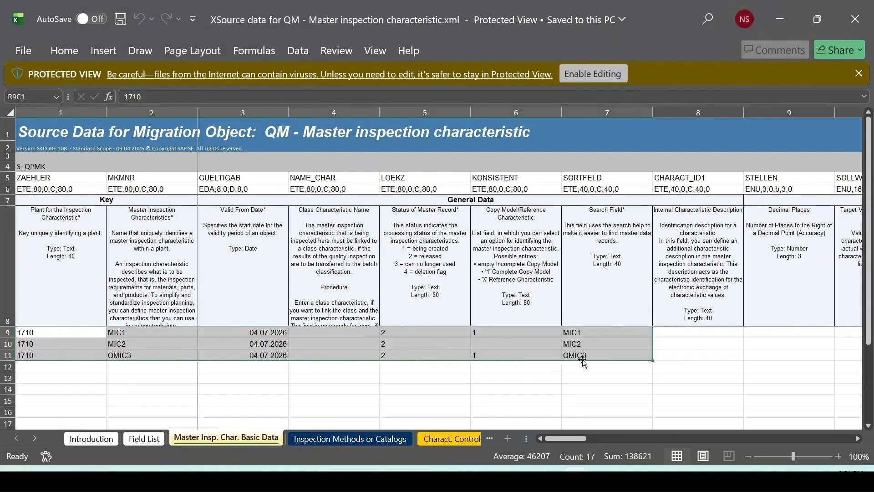
pyautogui.hotkey('ctrl', 'c')
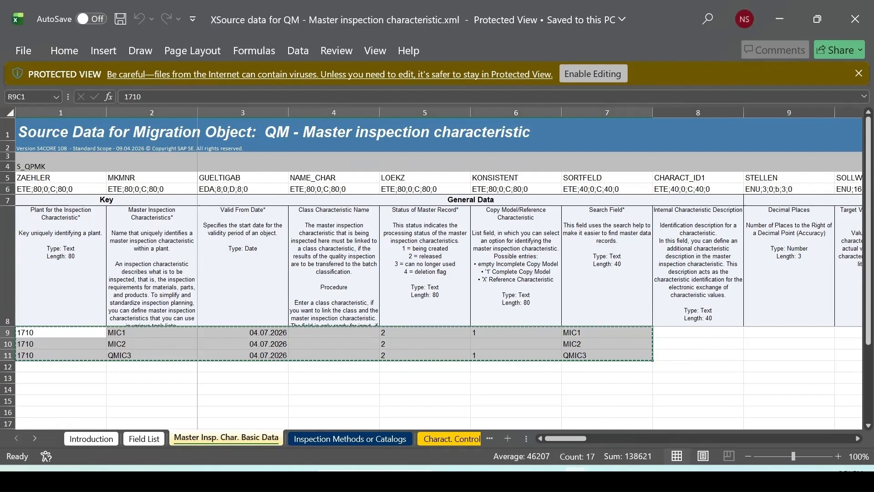
pyautogui.moveTo(575, 479)
pyautogui.click(644, 418)
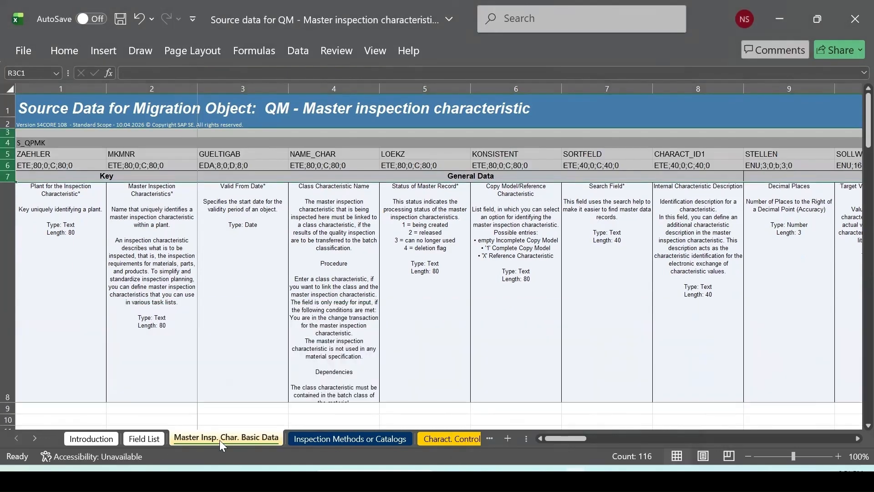
pyautogui.click(36, 409)
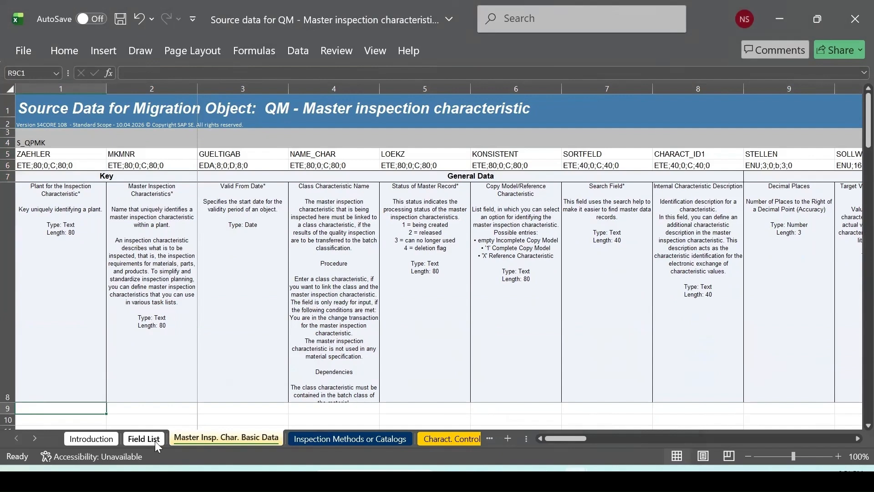
pyautogui.hotkey('ctrl', 'v')
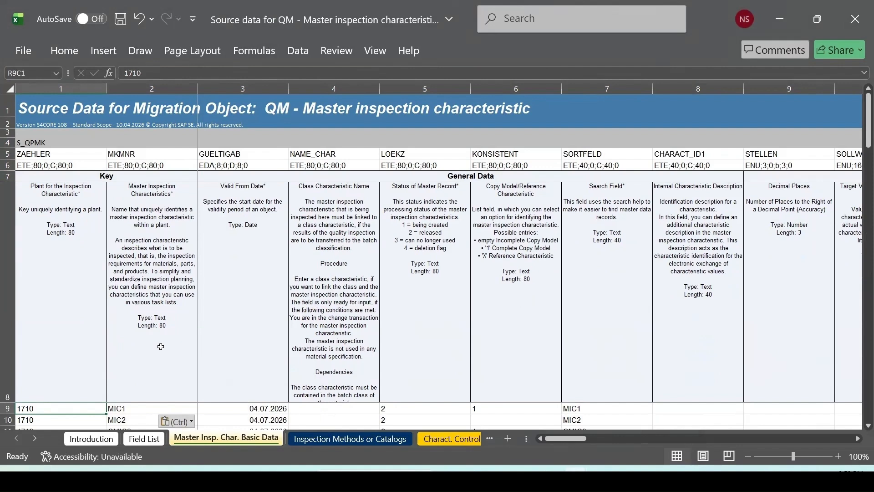
# Set the plant to 1000 for the MIC1, MIC2 and QMIC3 rows
pyautogui.write('1000')
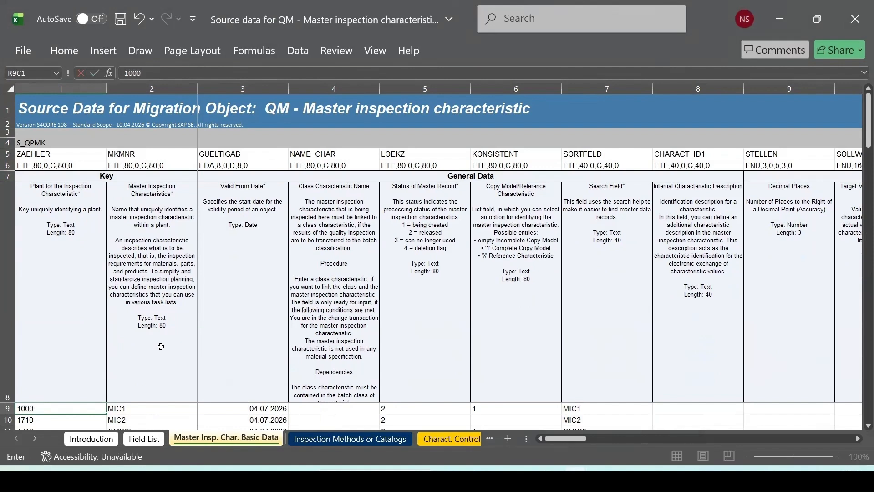
pyautogui.press('Return')
pyautogui.write('1000')
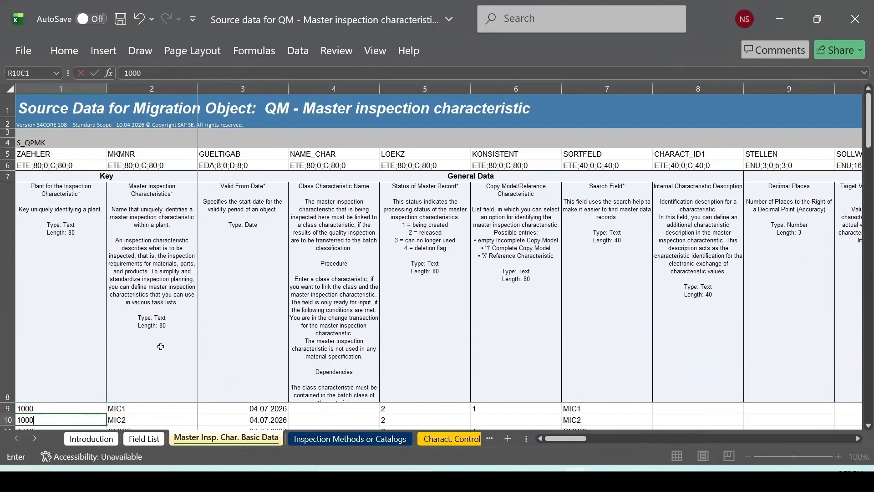
pyautogui.press('Return')
pyautogui.write('1000')
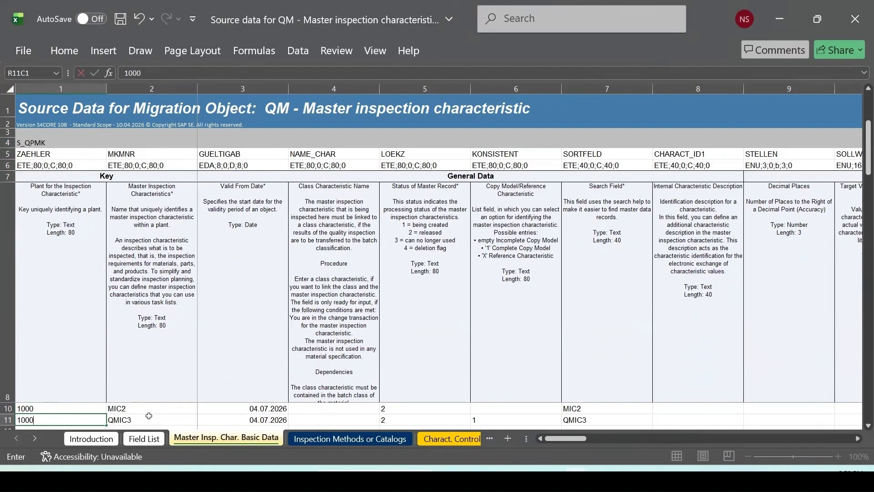
pyautogui.scroll(1, 149, 416)
pyautogui.click(136, 409)
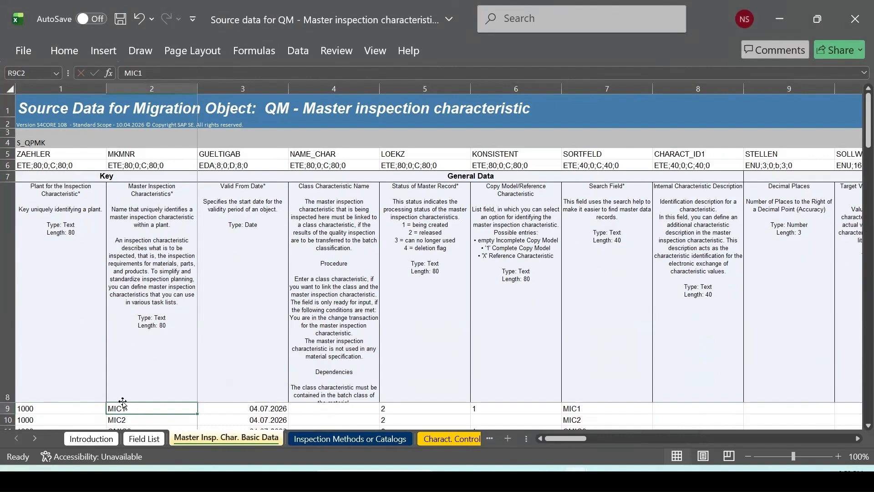
# Check the pasted characteristic rows and examine the stored value of MIC1's Valid From date
pyautogui.scroll(-1, 155, 413)
pyautogui.scroll(1, 154, 413)
pyautogui.scroll(-1, 855, 430)
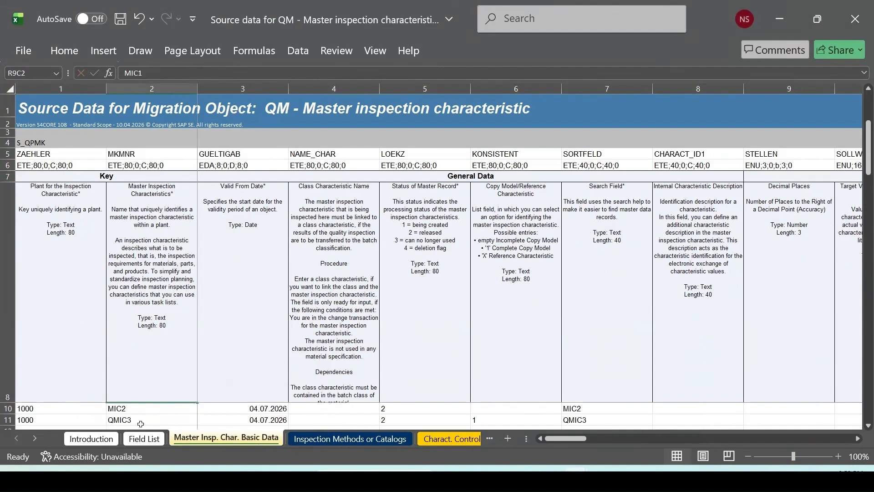
pyautogui.scroll(1, 235, 419)
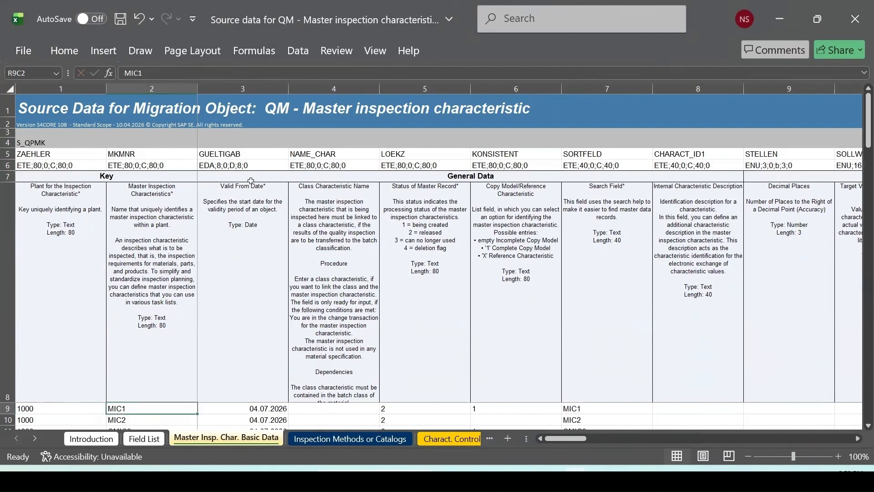
pyautogui.click(262, 410)
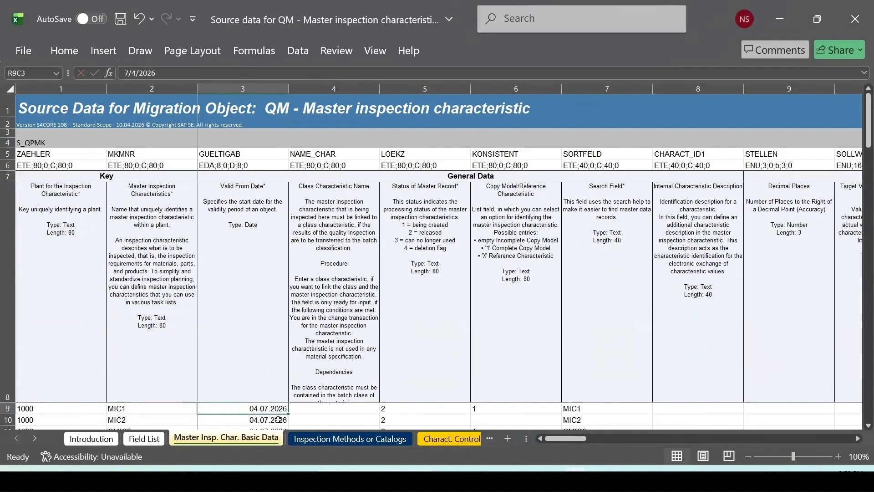
pyautogui.click(122, 74)
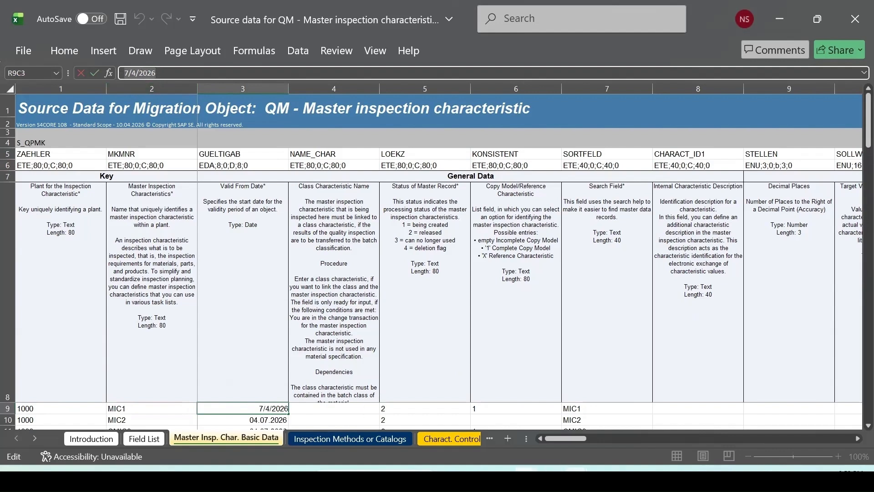
# Switch to SAP GUI, run QS24 for characteristic 1_HEIGHT in plant 1710, and check its Valid From date format
pyautogui.moveTo(525, 468)
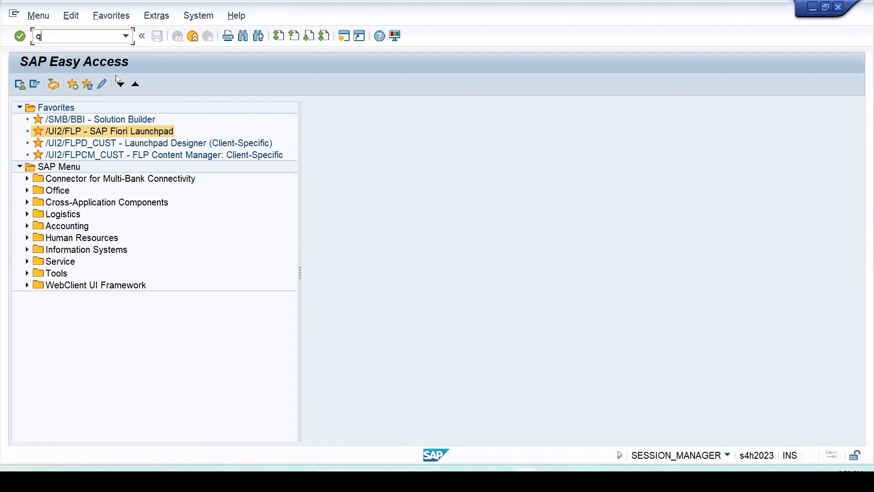
pyautogui.write('qs24')
pyautogui.press('Return')
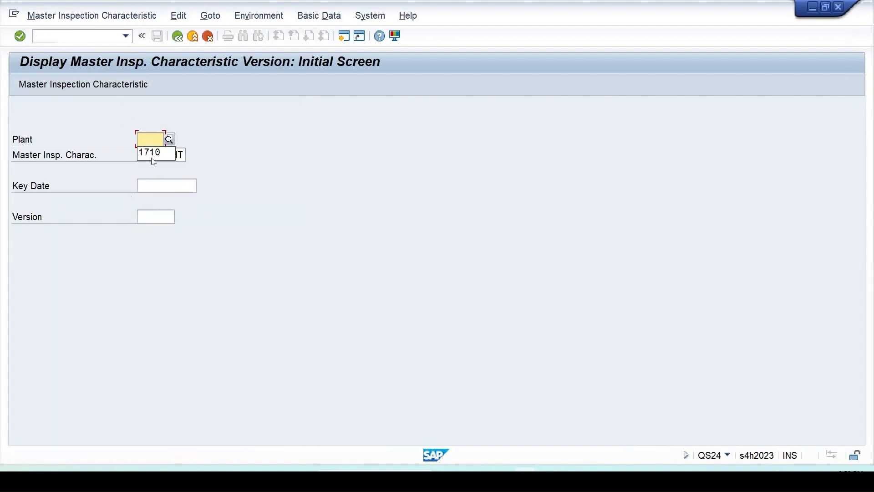
pyautogui.click(150, 152)
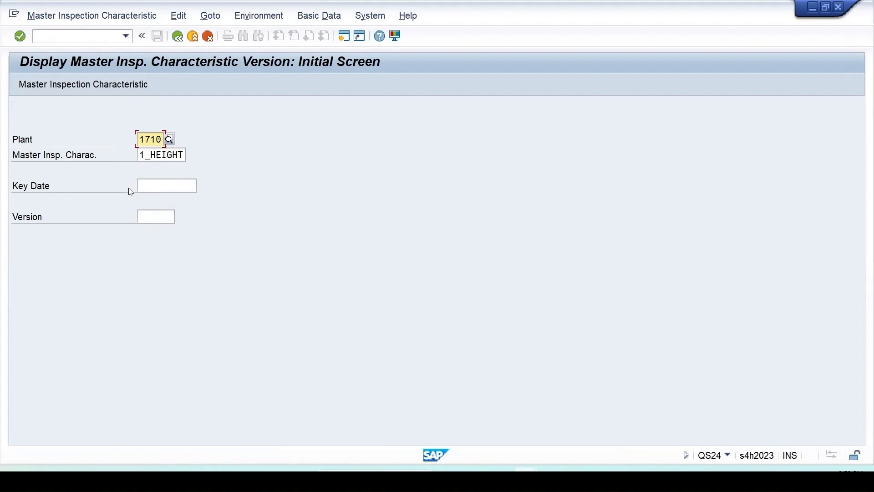
pyautogui.press('Return')
pyautogui.scroll(-5, 204, 373)
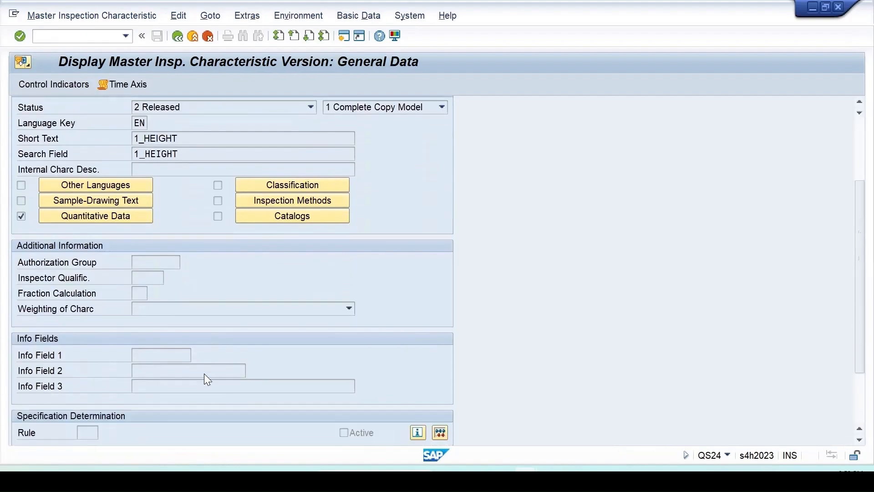
pyautogui.scroll(-3, 204, 373)
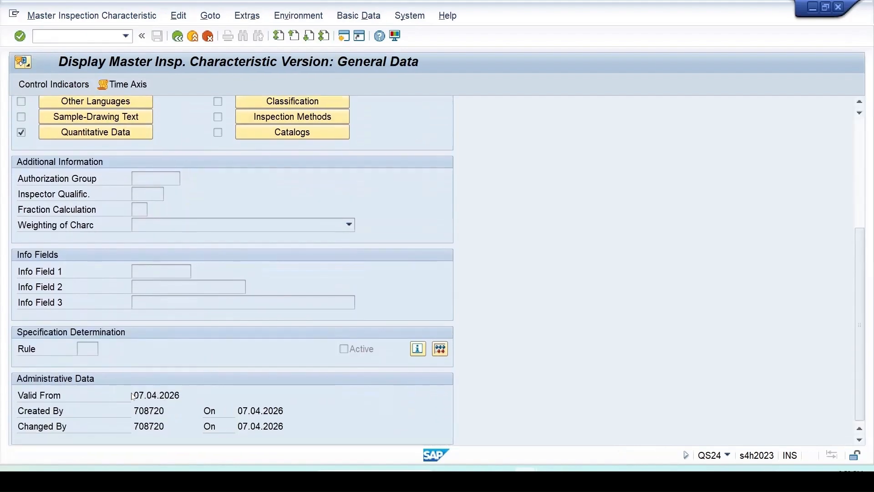
pyautogui.moveTo(135, 393); pyautogui.dragTo(194, 394)
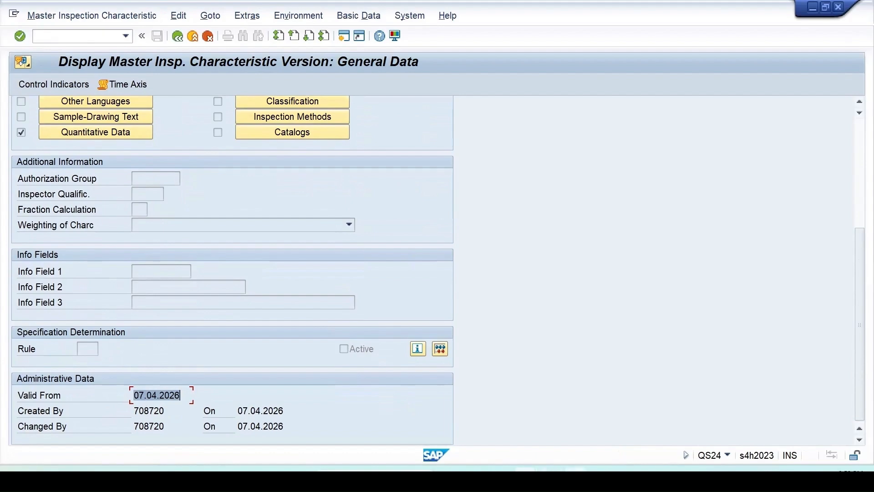
# Return to the Excel template, reduce row 8's height to expose all data rows, and select MIC1's Status of Master Record value
pyautogui.click(575, 469)
pyautogui.click(627, 435)
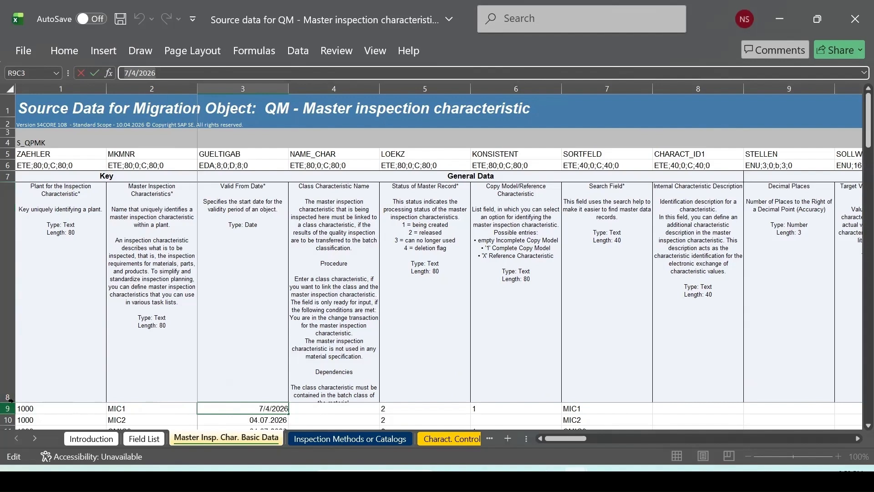
pyautogui.click(78, 375)
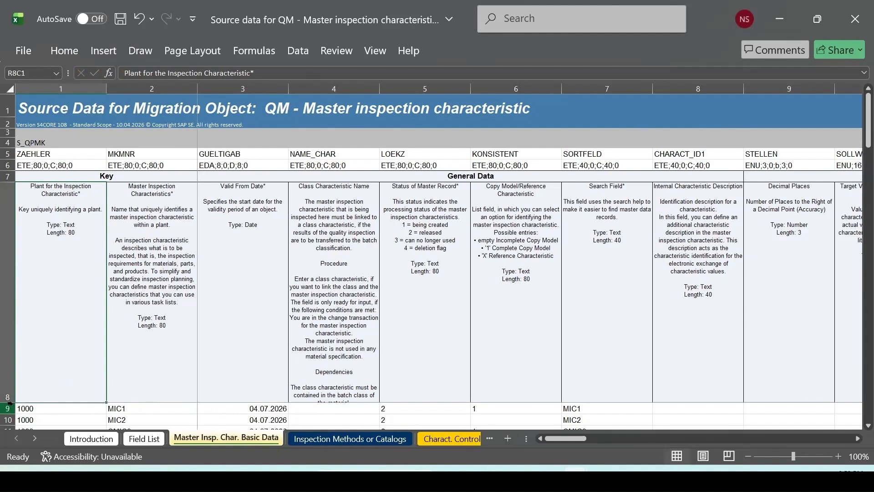
pyautogui.moveTo(10, 403); pyautogui.dragTo(26, 327)
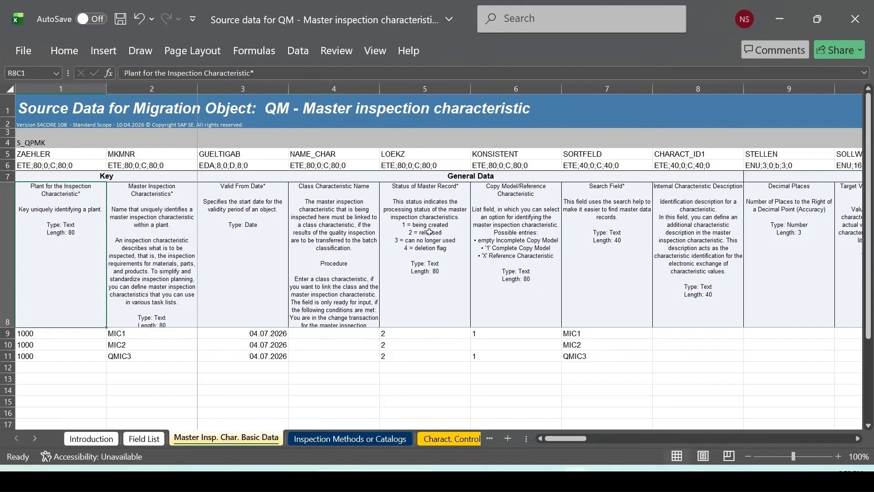
pyautogui.click(395, 336)
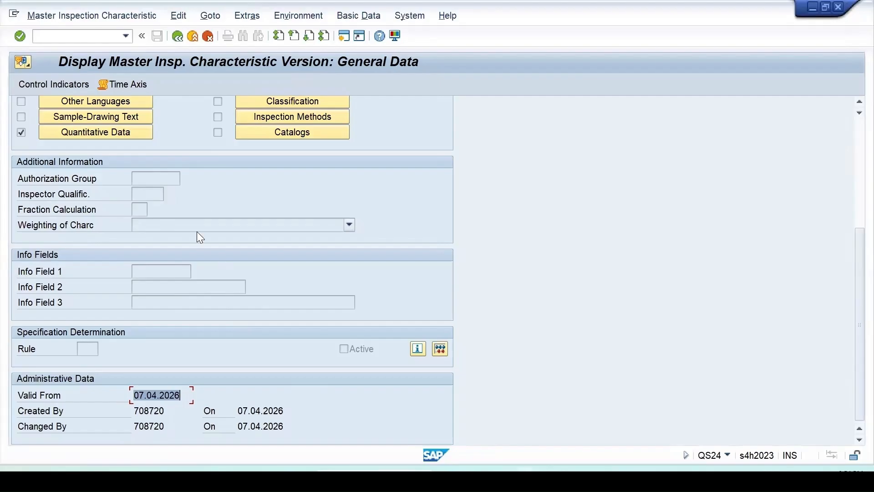
# Check the Status options of characteristic 1_HEIGHT, and examine the Copy Model entries for MIC1 and MIC2 in the Excel template
pyautogui.scroll(5, 156, 252)
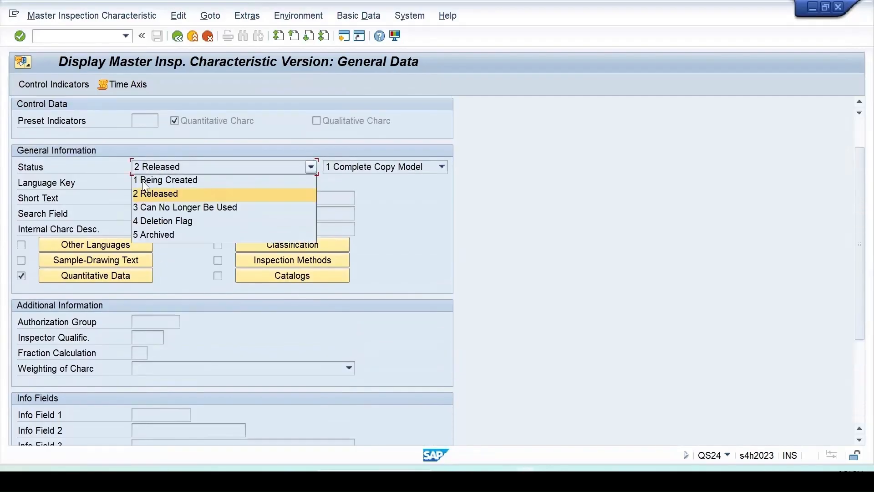
pyautogui.click(146, 194)
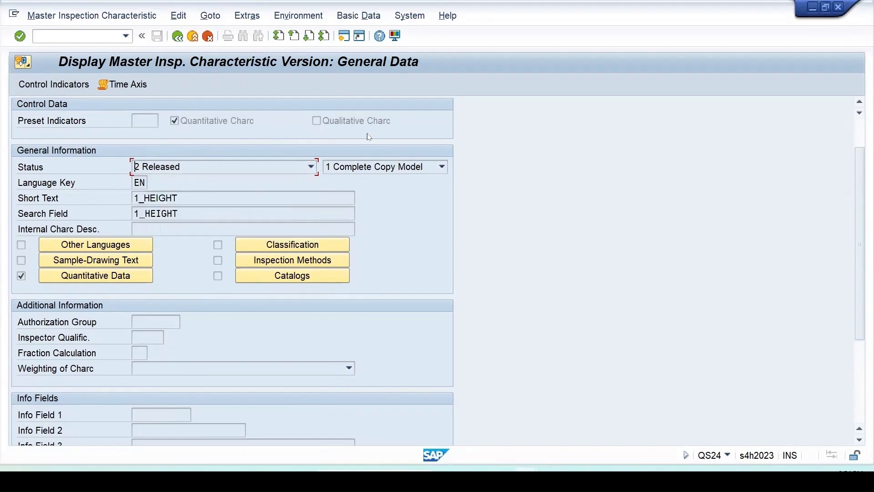
pyautogui.moveTo(526, 480)
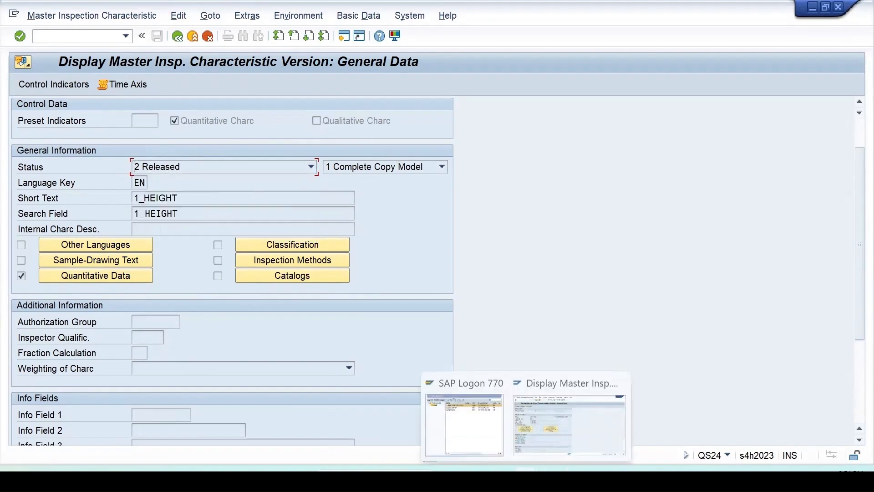
pyautogui.moveTo(576, 469)
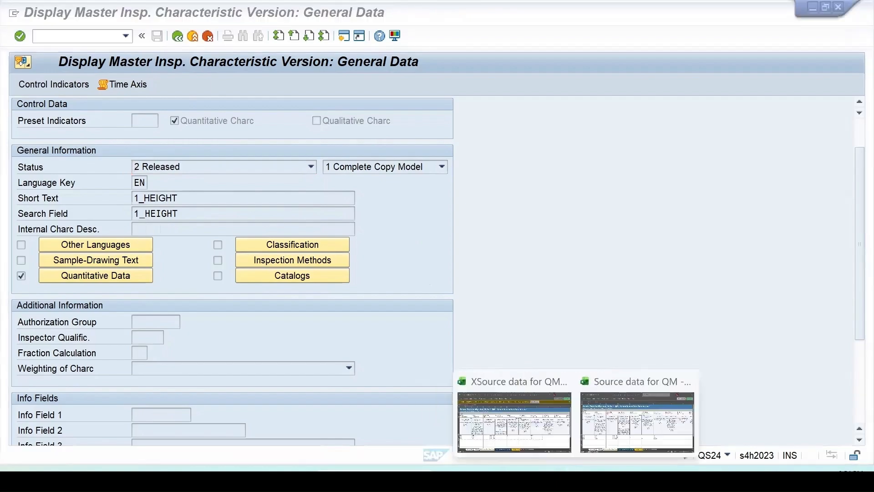
pyautogui.click(506, 410)
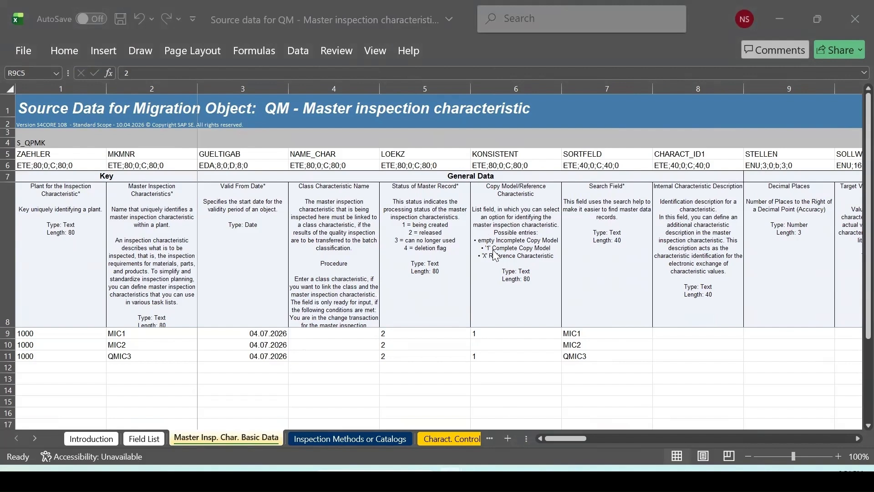
pyautogui.click(491, 333)
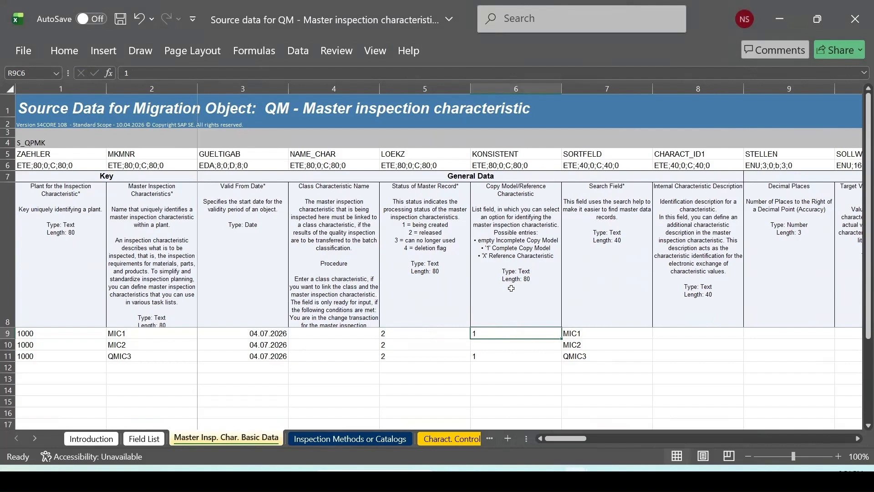
pyautogui.click(492, 345)
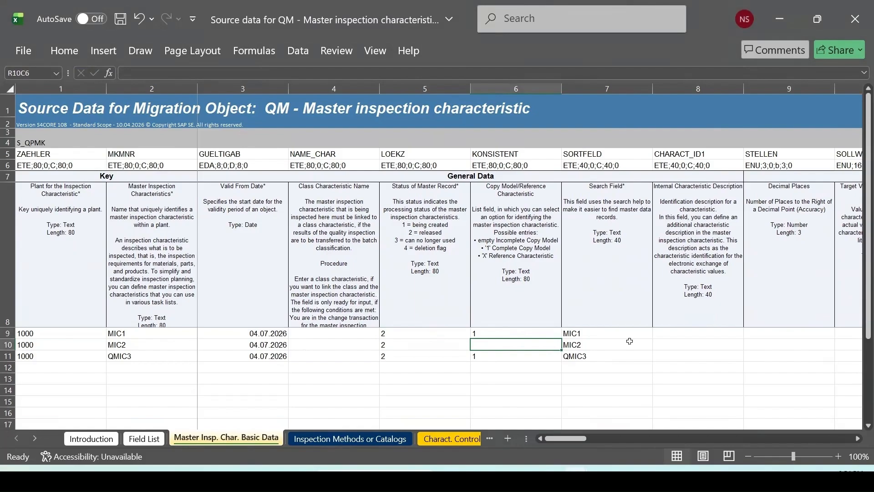
# Switch to SAP GUI to check the Search Field of 1_HEIGHT, and return to the Excel template's quantitative data columns
pyautogui.click(525, 479)
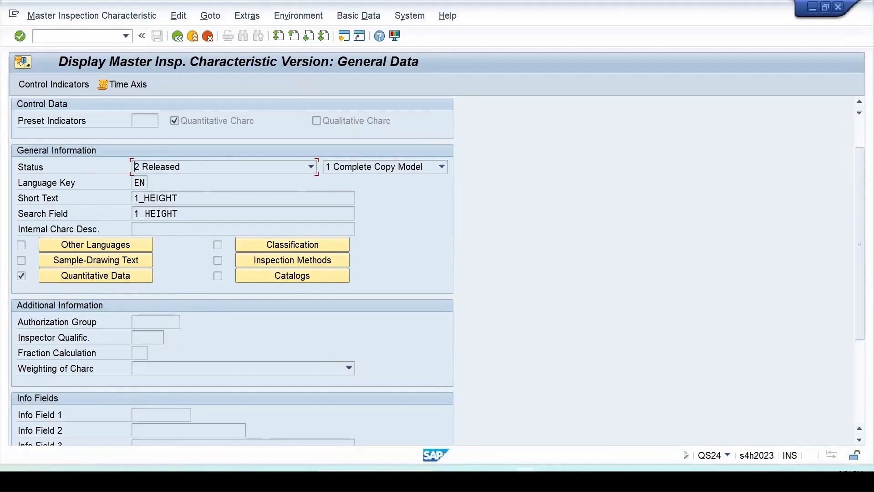
pyautogui.moveTo(193, 212); pyautogui.dragTo(97, 215)
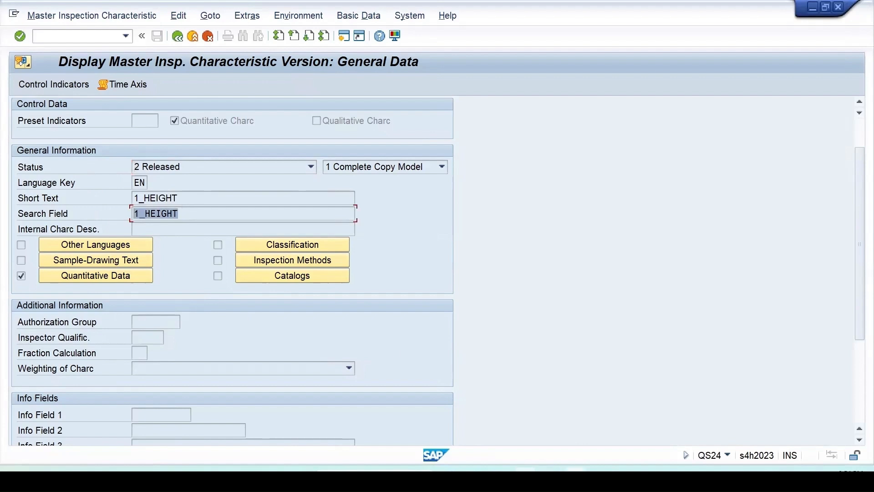
pyautogui.click(575, 479)
pyautogui.click(624, 433)
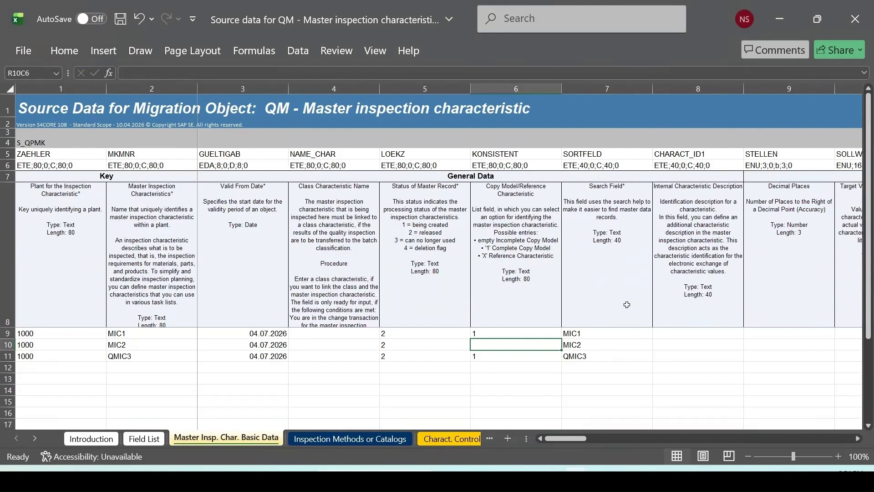
pyautogui.click(854, 439)
pyautogui.click(855, 439)
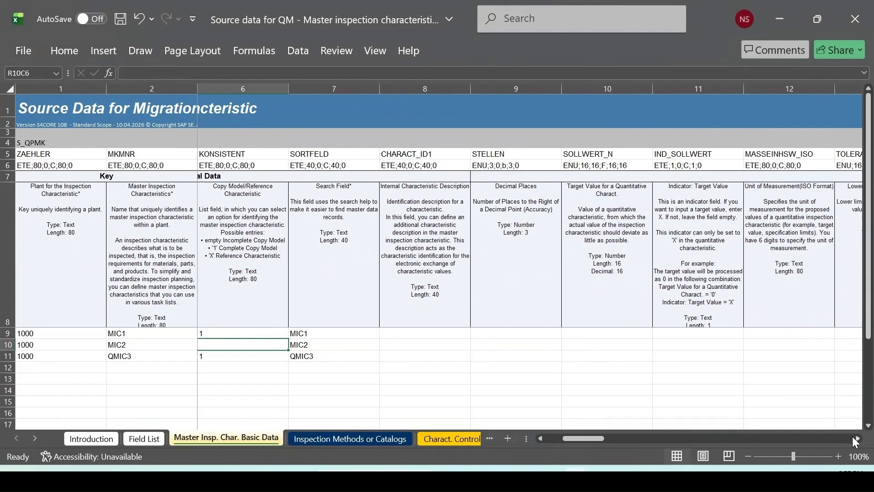
pyautogui.click(856, 439)
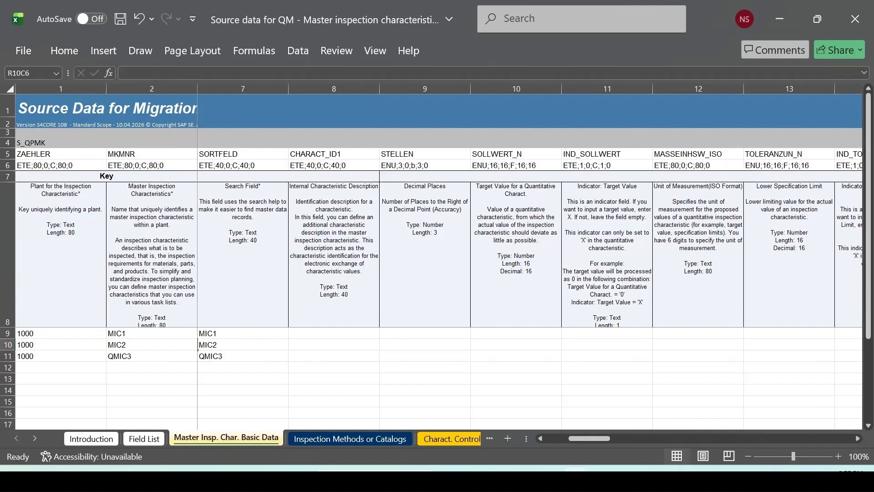
# Switch to SAP GUI and display the control indicators of characteristic 1_HEIGHT, keeping the dialog clear of the general data
pyautogui.moveTo(526, 469)
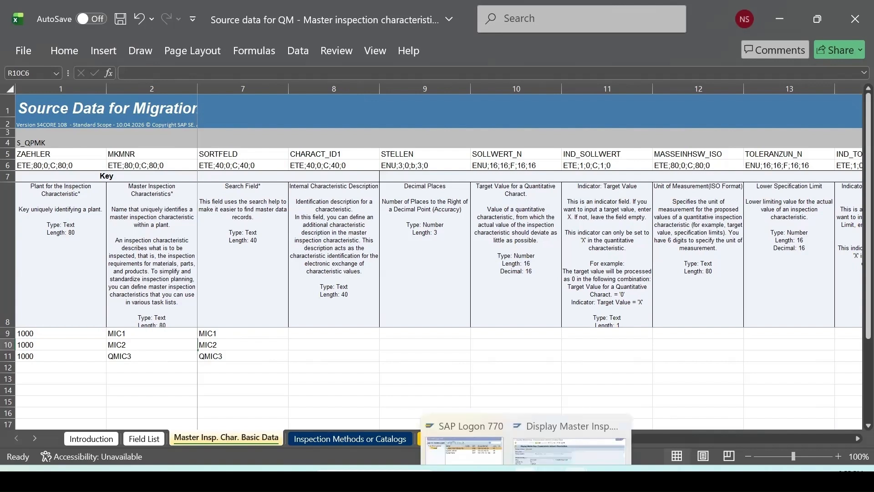
pyautogui.click(560, 426)
pyautogui.click(65, 85)
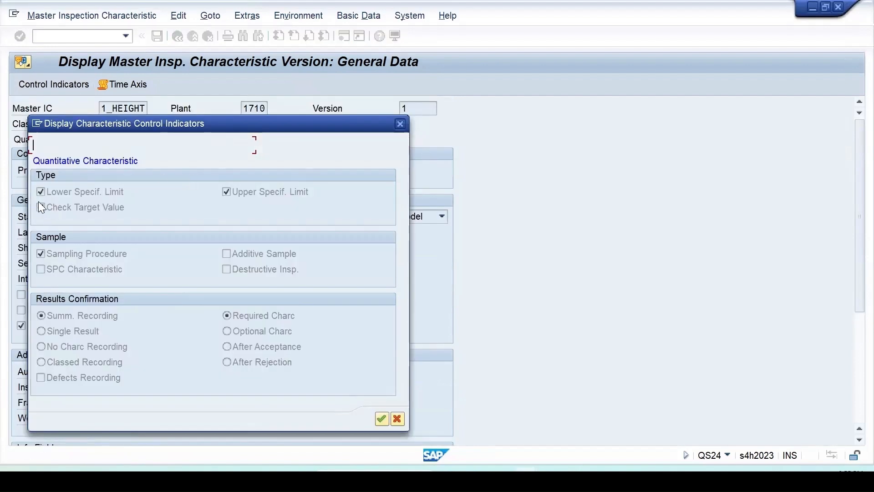
pyautogui.moveTo(167, 121); pyautogui.dragTo(325, 128)
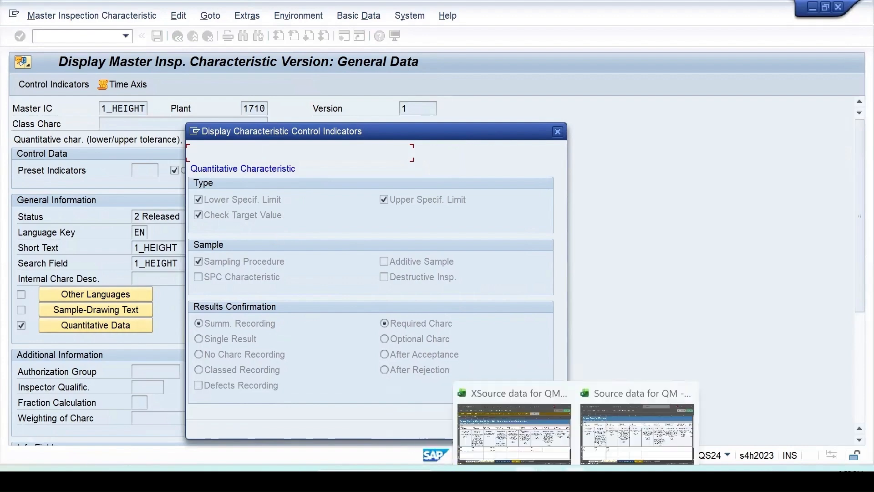
# Return to the Excel template and examine MIC1's target value indicator and Unit of Measurement (ISO Format) fields
pyautogui.click(637, 424)
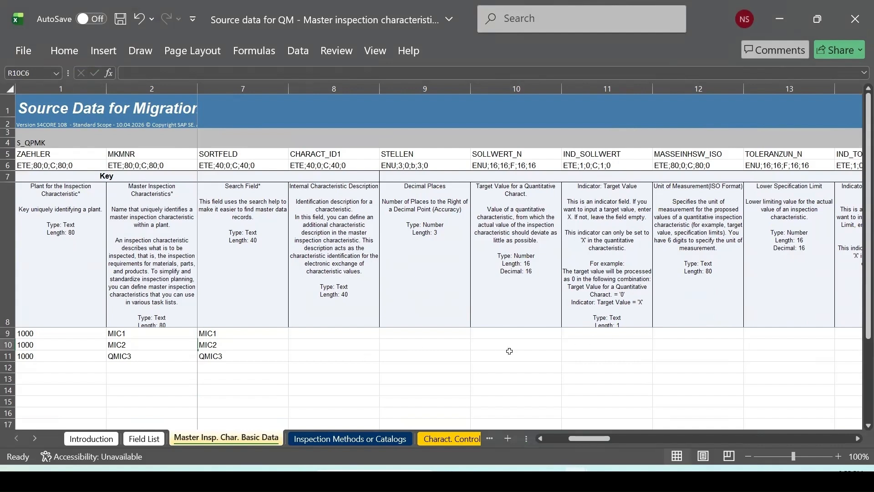
pyautogui.click(624, 334)
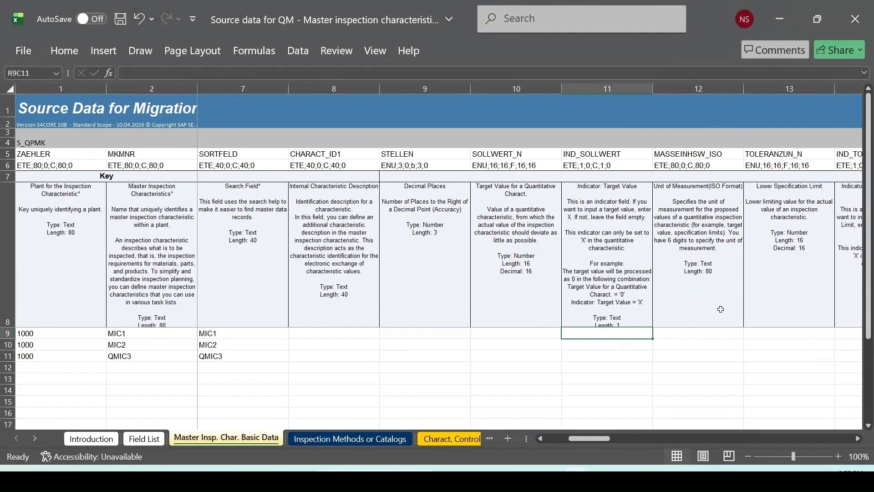
pyautogui.click(702, 335)
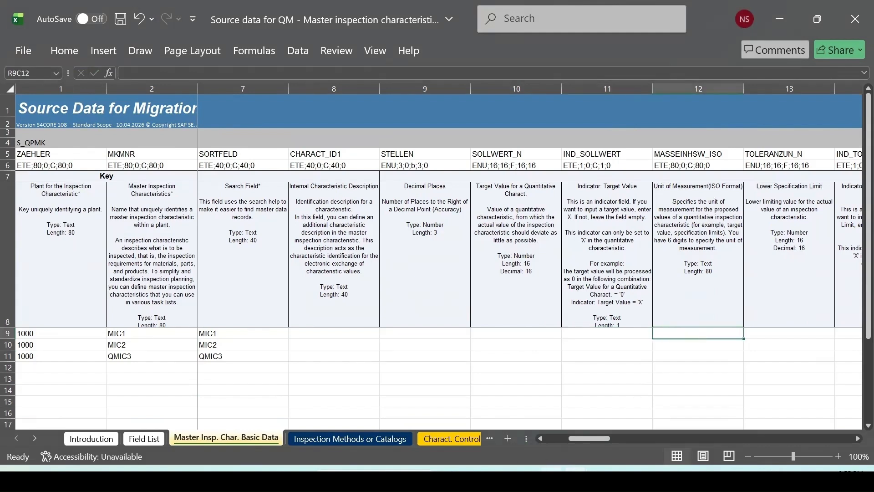
# Switch to SAP GUI, close the control indicators, and display the Quantitative Data of characteristic 1_HEIGHT
pyautogui.click(533, 410)
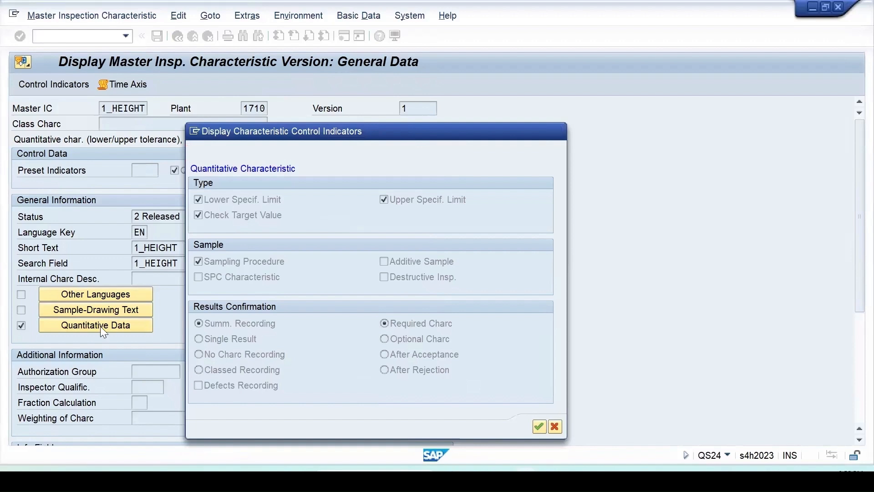
pyautogui.press('Return')
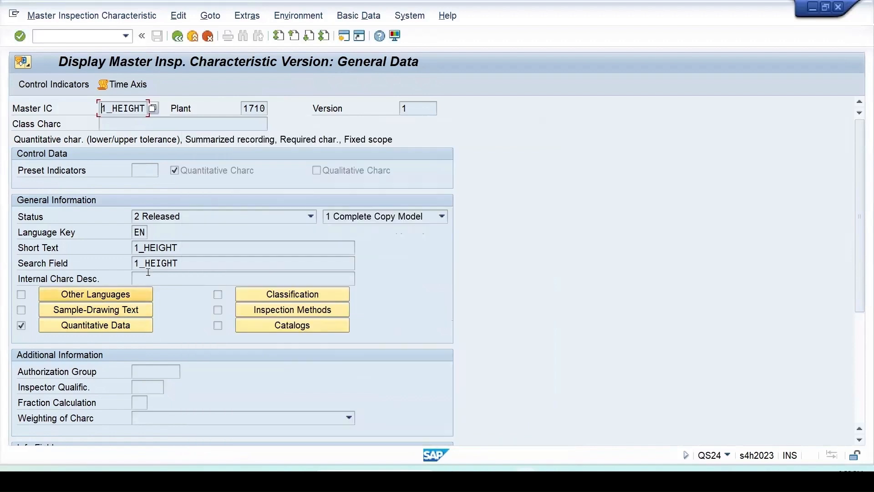
pyautogui.click(113, 330)
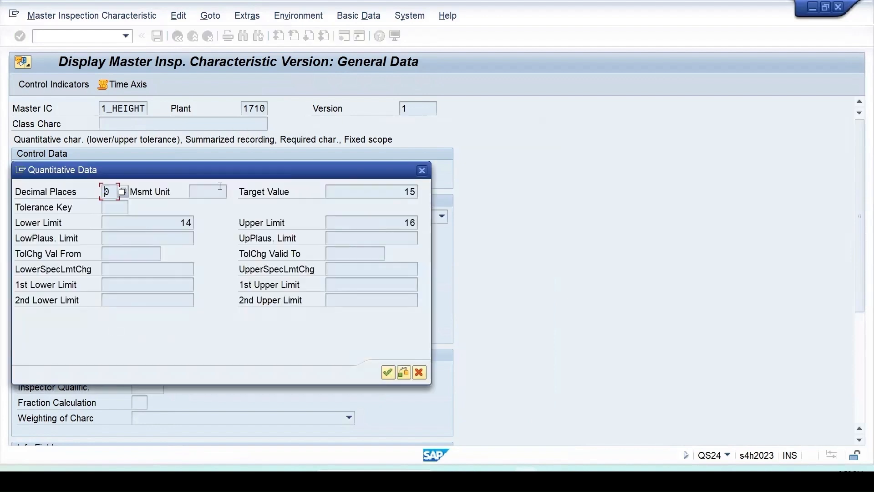
# Browse the list of possible values for the Msmt Unit field in the Quantitative Data, and close the list
pyautogui.click(219, 188)
pyautogui.click(231, 191)
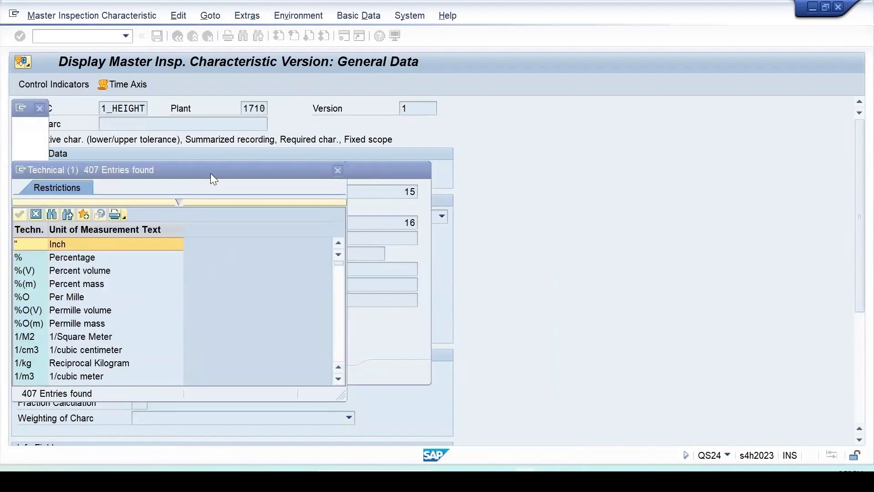
pyautogui.moveTo(213, 172); pyautogui.dragTo(637, 117)
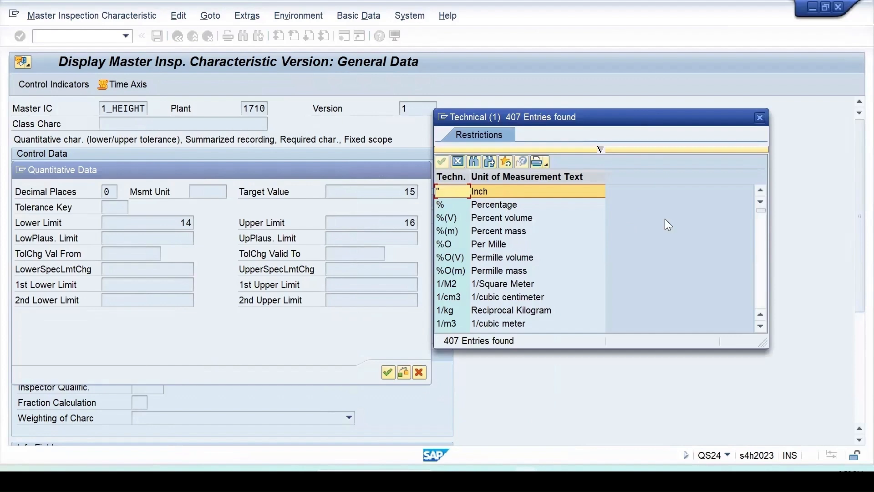
pyautogui.scroll(-3, 502, 281)
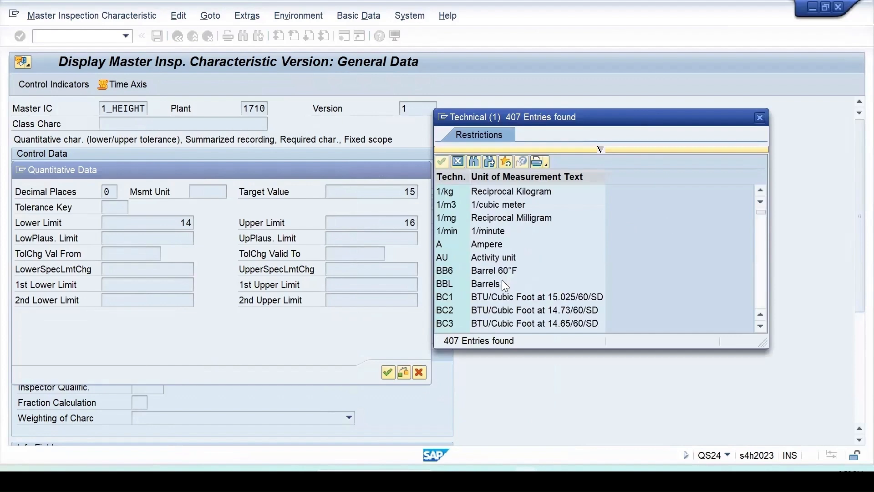
pyautogui.scroll(-3, 502, 285)
pyautogui.scroll(-3, 505, 285)
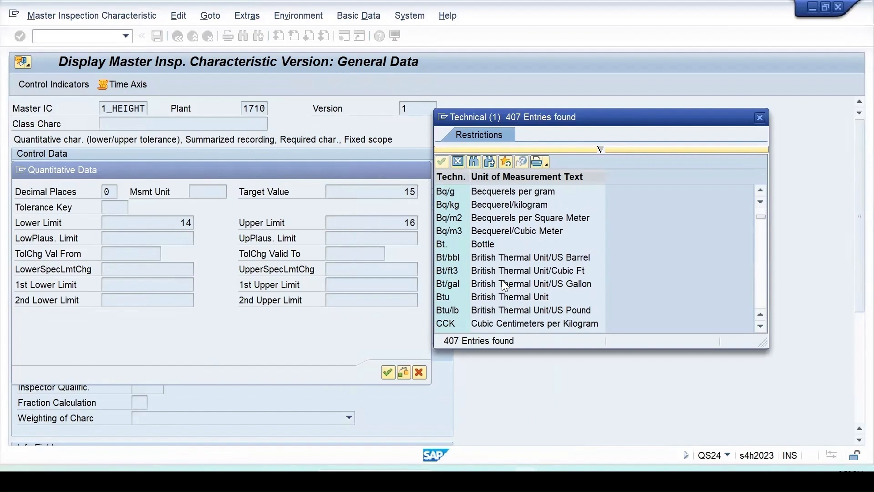
pyautogui.scroll(-3, 505, 285)
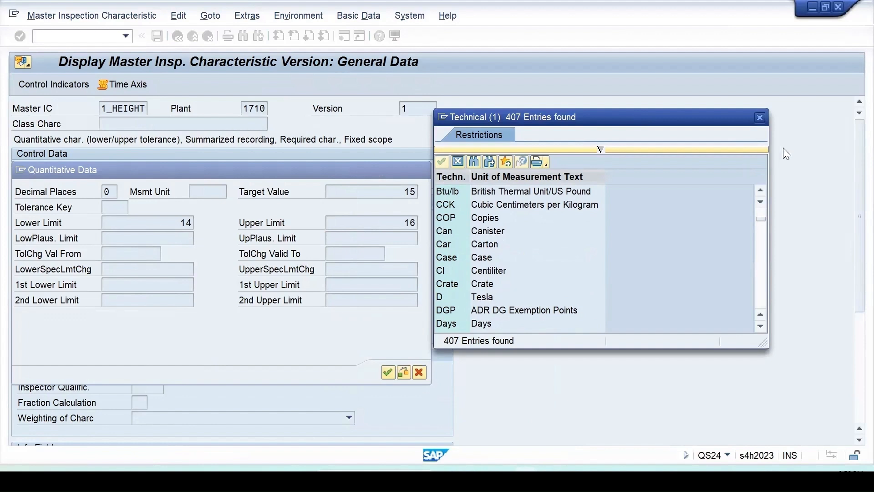
pyautogui.click(760, 118)
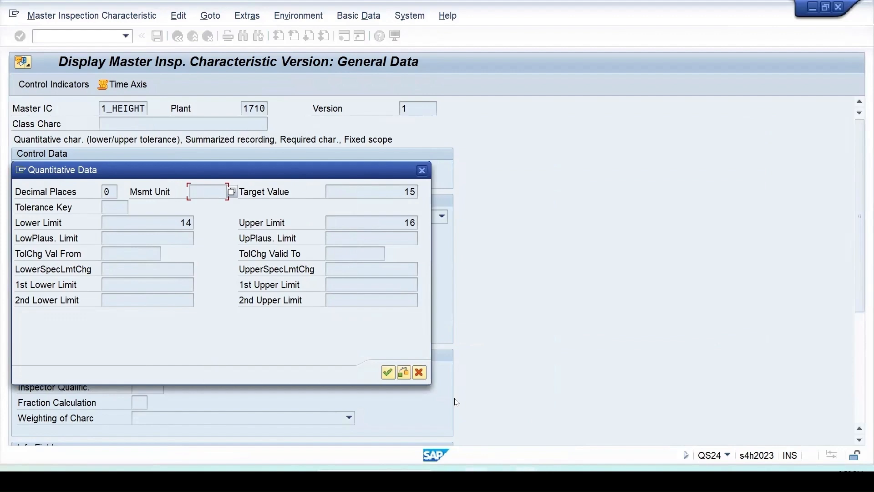
pyautogui.moveTo(280, 175); pyautogui.dragTo(544, 214)
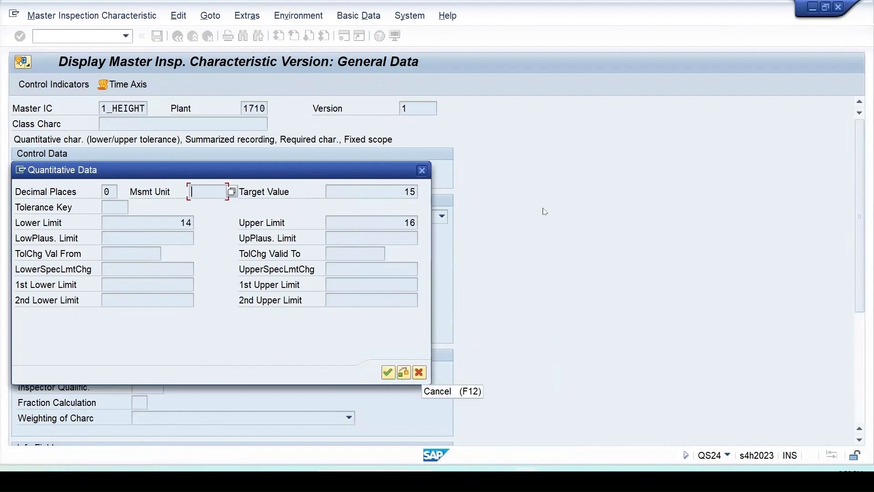
# Copy the unit of measurement, specification limits and limit indicators of MIC1 and MIC2 from the XSource data workbook, and return to the template
pyautogui.click(686, 211)
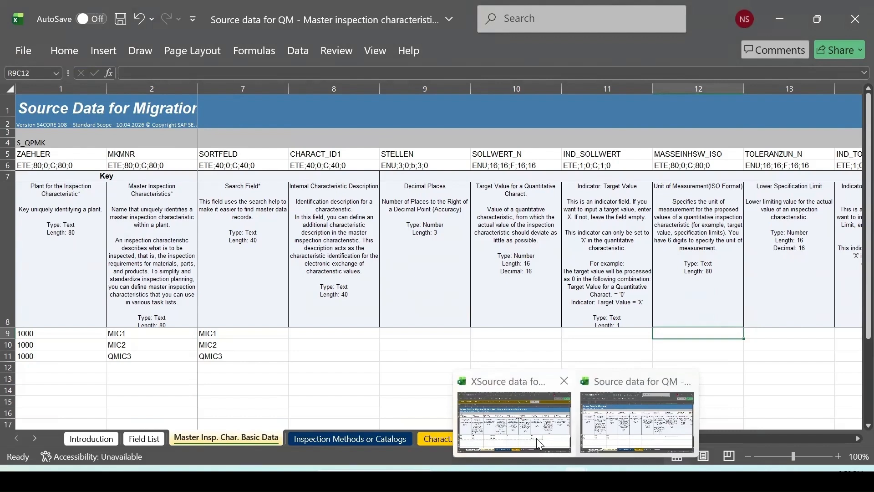
pyautogui.click(536, 437)
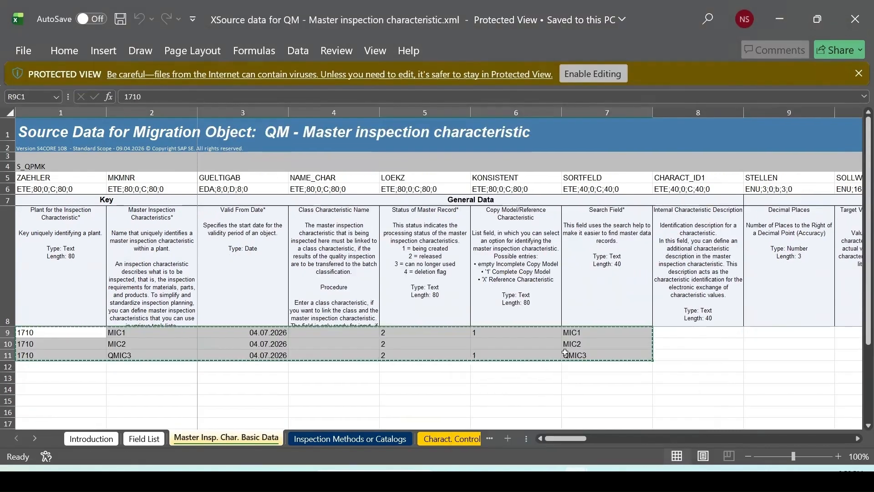
pyautogui.click(857, 438)
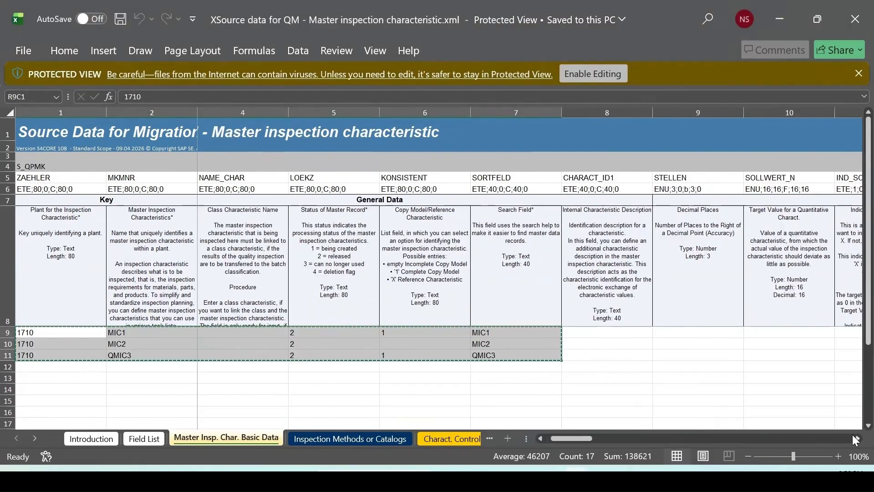
pyautogui.click(856, 438)
pyautogui.click(856, 438)
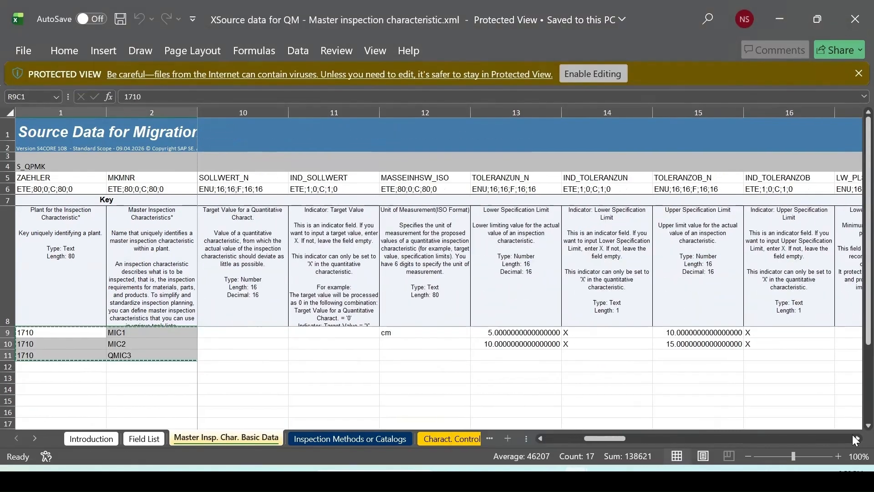
pyautogui.moveTo(400, 335); pyautogui.dragTo(757, 343)
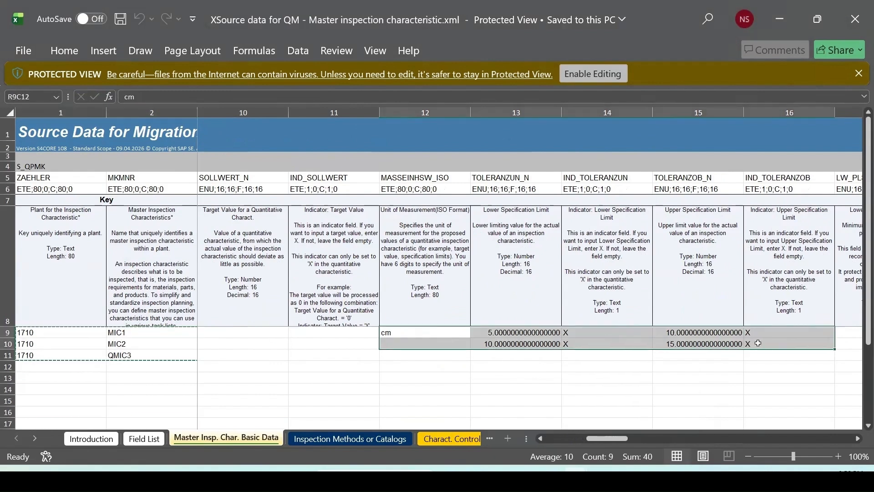
pyautogui.hotkey('ctrl', 'c')
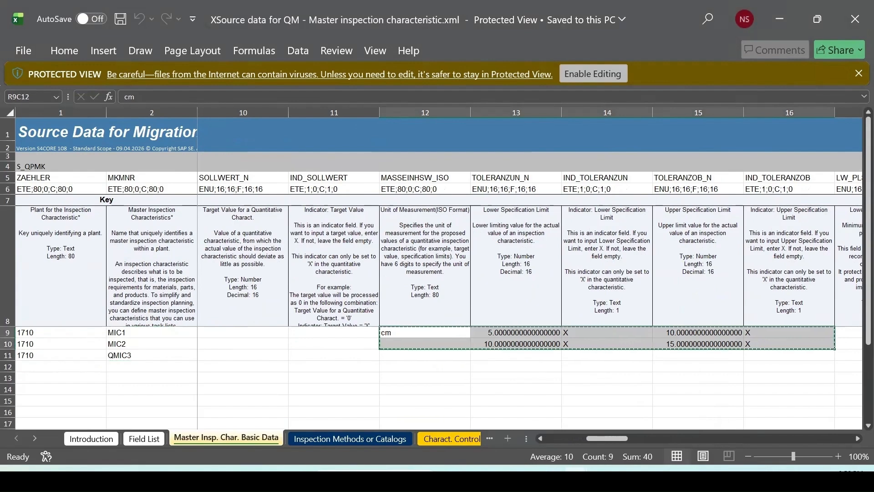
pyautogui.moveTo(567, 467)
pyautogui.click(635, 444)
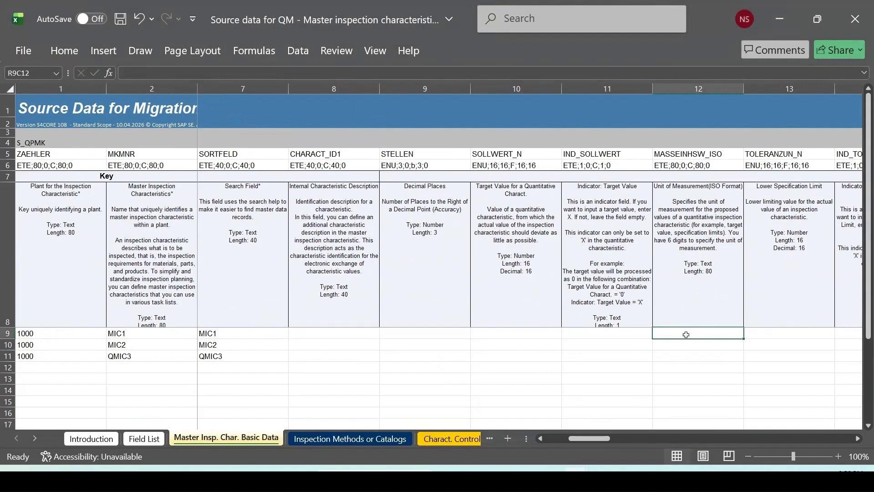
# Paste the copied unit of measurement, specification limits and limit indicators into the MIC1 and MIC2 rows, starting at MIC1's Unit of Measurement
pyautogui.hotkey('ctrl', 'v')
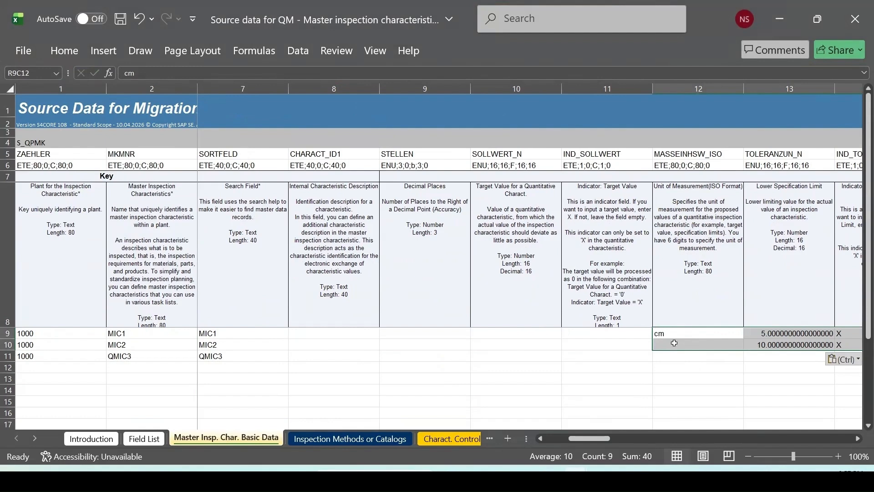
pyautogui.click(857, 438)
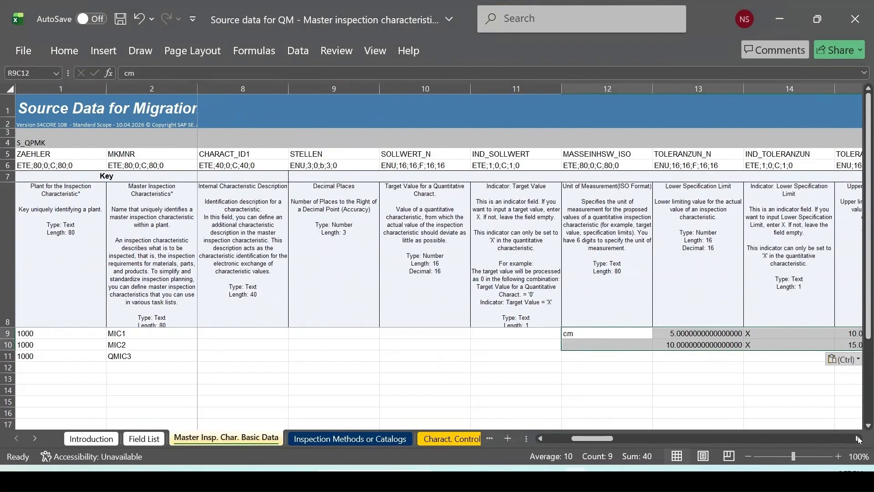
pyautogui.click(857, 438)
pyautogui.click(858, 438)
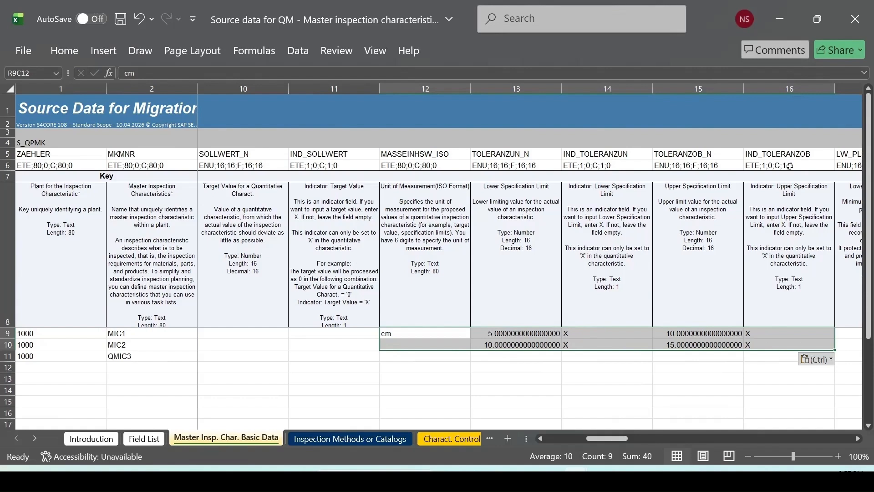
pyautogui.click(858, 438)
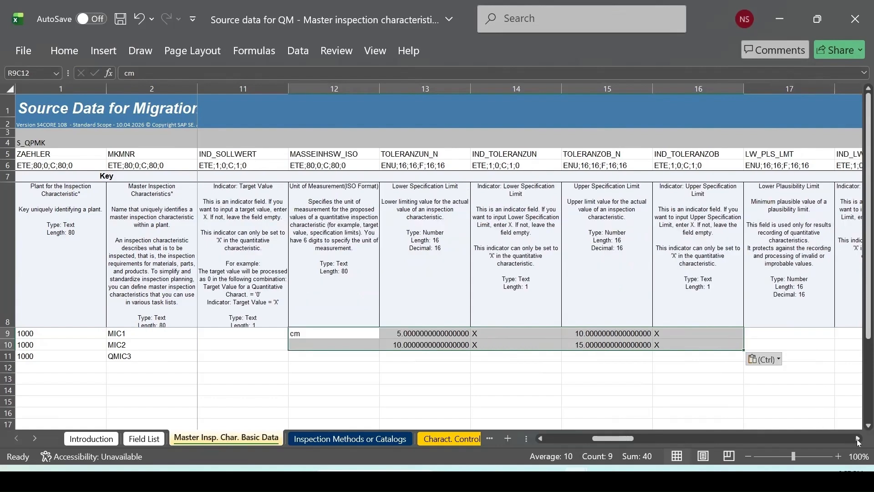
pyautogui.click(858, 438)
pyautogui.click(857, 439)
pyautogui.click(858, 439)
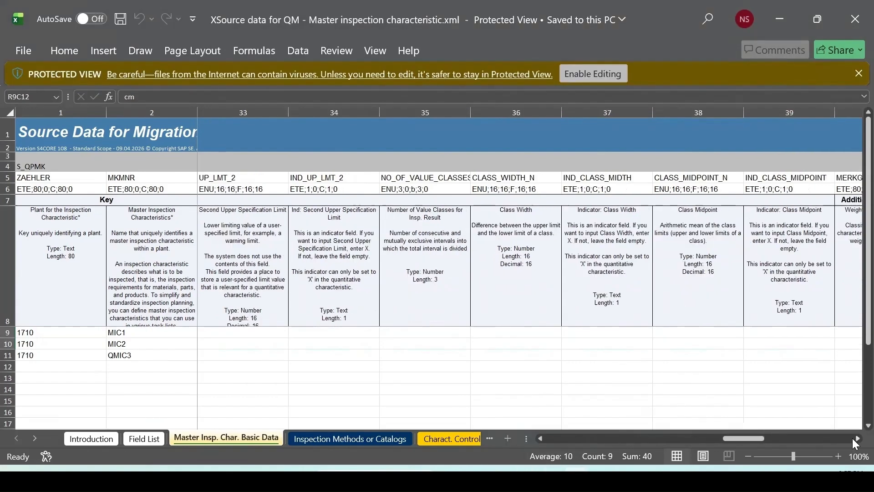
# In the XSource data workbook, locate MIC1's Info Field 1 entry on the basic data sheet
pyautogui.click(854, 439)
pyautogui.click(854, 439)
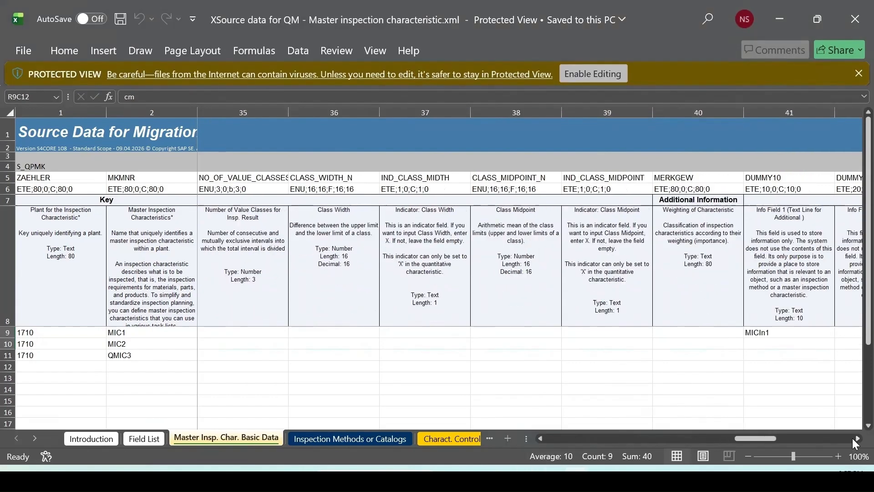
pyautogui.click(854, 439)
pyautogui.click(854, 439)
pyautogui.click(854, 439)
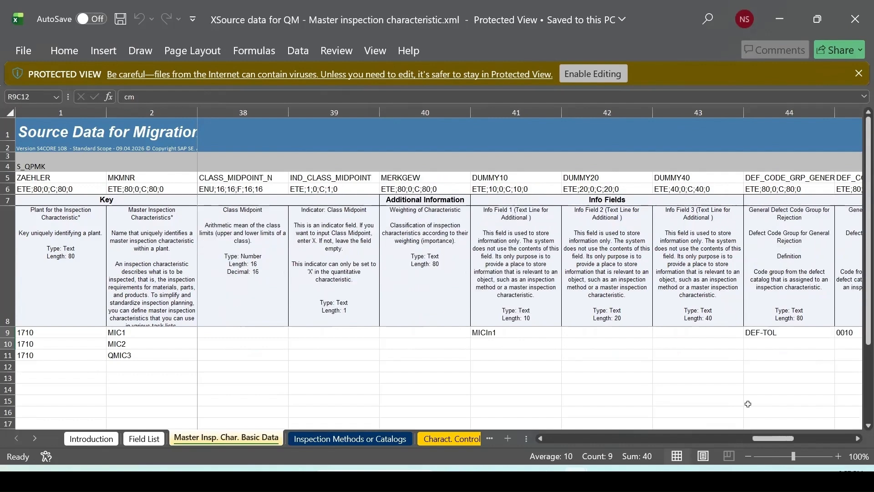
pyautogui.click(492, 337)
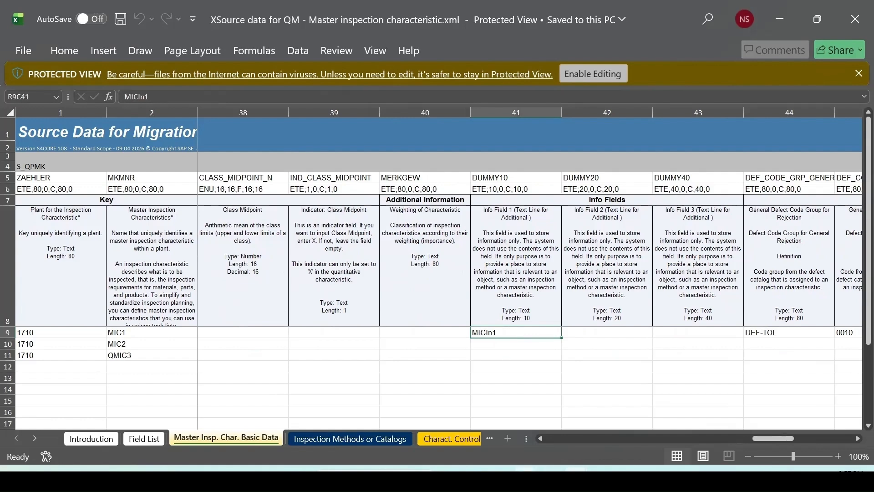
# Switch to SAP GUI and examine the Info Fields section in the general data of characteristic 1_HEIGHT
pyautogui.moveTo(527, 479)
pyautogui.click(558, 450)
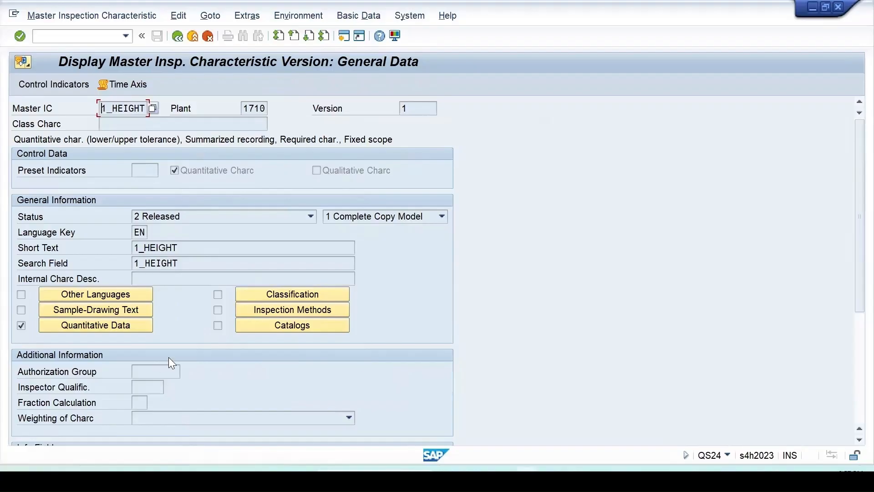
pyautogui.scroll(-3, 169, 357)
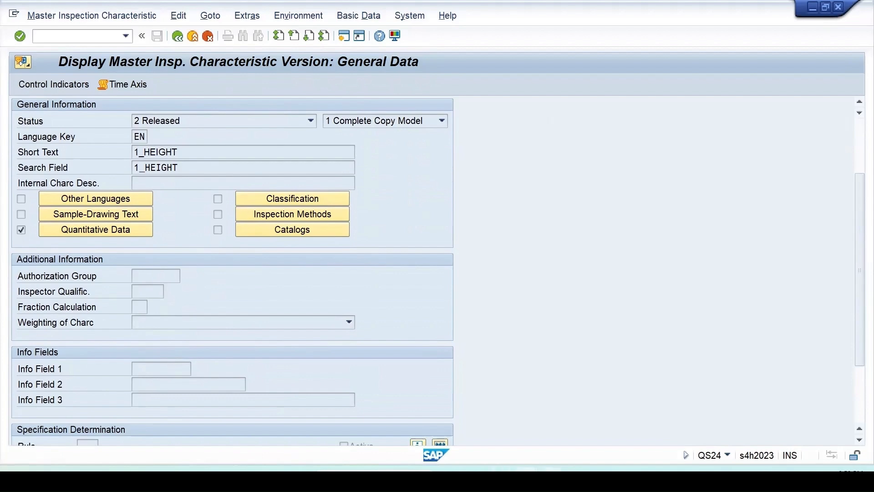
# Copy MIC1's entries from Info Field 1 through General Defect Code for Rejection in the XSource data workbook
pyautogui.moveTo(576, 480)
pyautogui.click(630, 415)
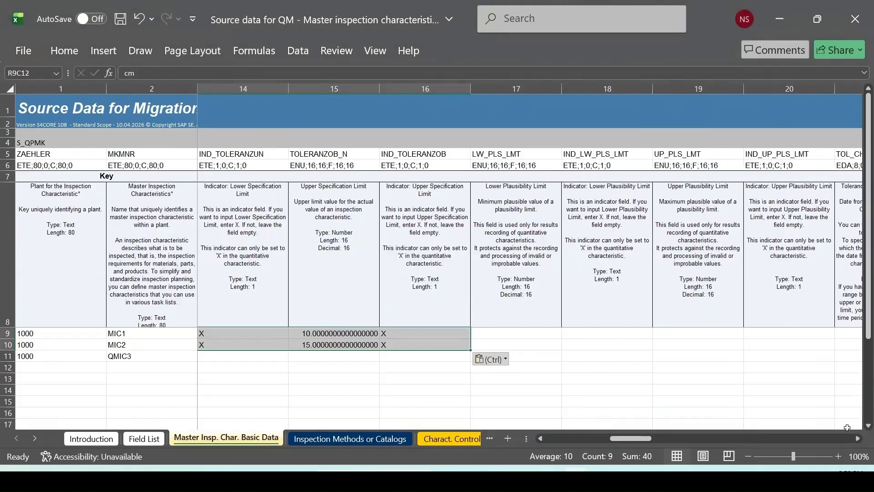
pyautogui.click(858, 438)
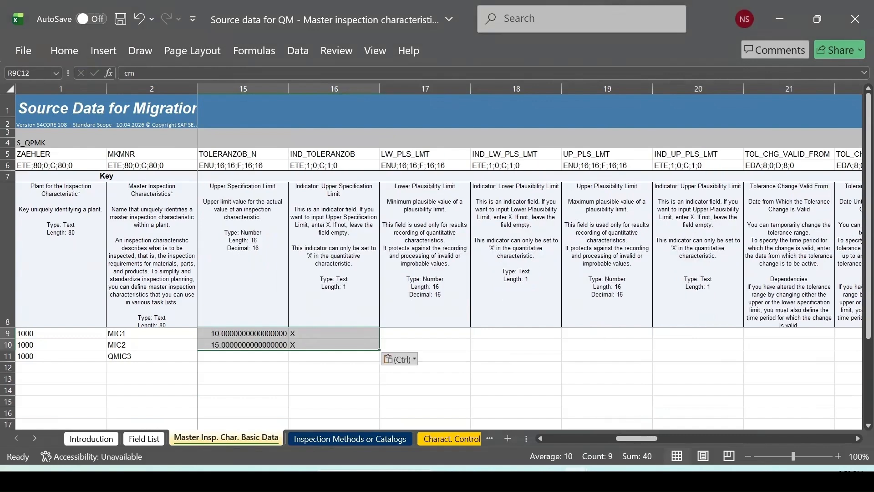
pyautogui.moveTo(576, 481)
pyautogui.click(533, 448)
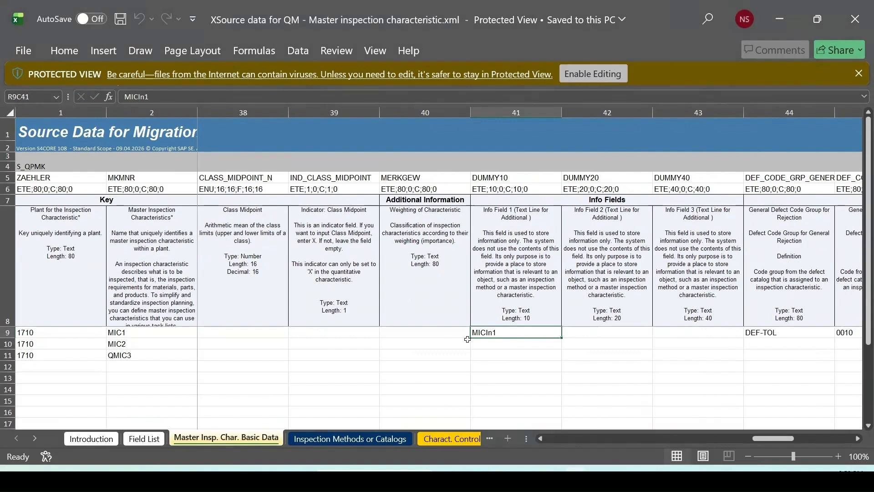
pyautogui.click(492, 376)
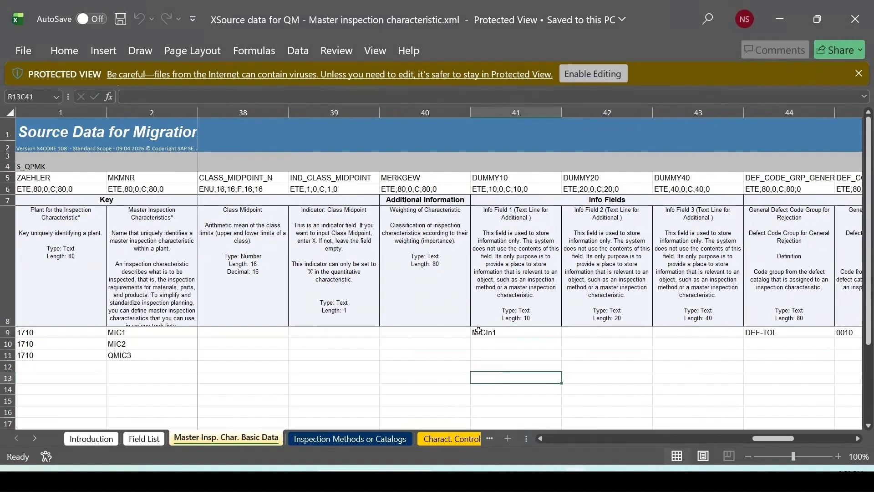
pyautogui.moveTo(478, 331); pyautogui.dragTo(858, 336)
pyautogui.click(858, 438)
pyautogui.click(857, 438)
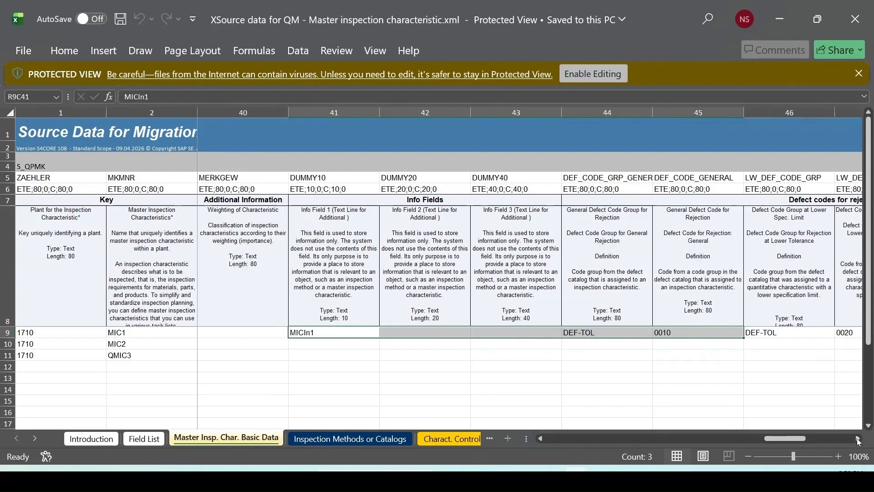
pyautogui.click(857, 438)
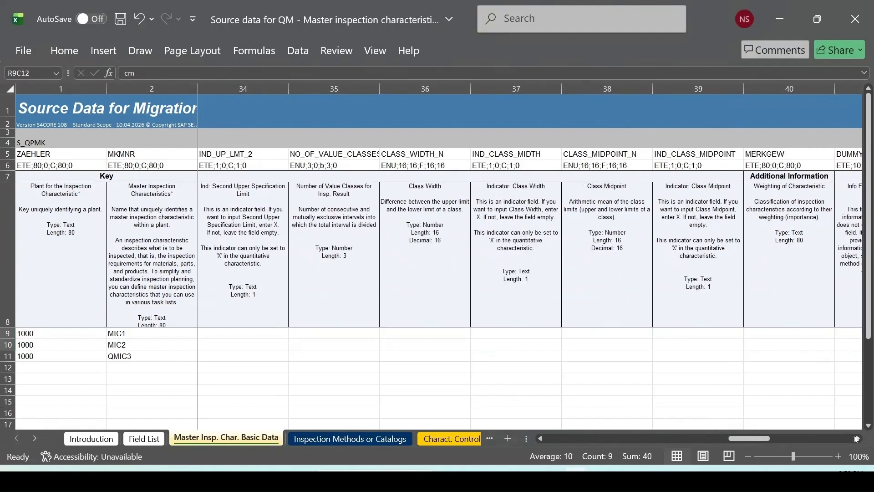
# Fill MIC1's Info Field 1 through General Defect Code in the template with the copied values MICIn1, DEF-TOL and 0010
pyautogui.click(857, 438)
pyautogui.click(857, 438)
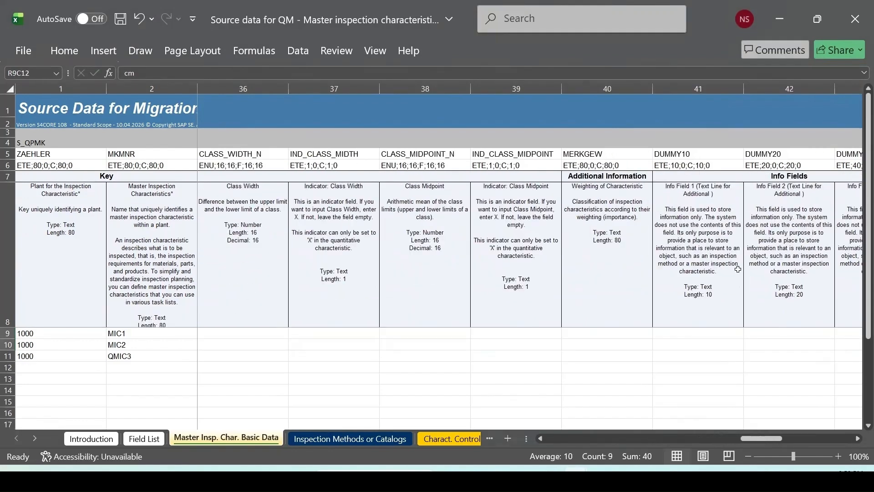
pyautogui.click(685, 336)
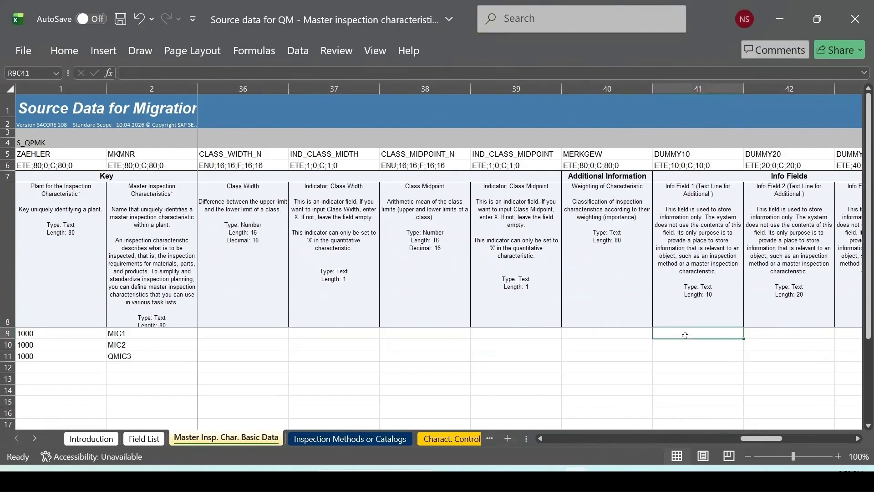
pyautogui.write('MICIn1')
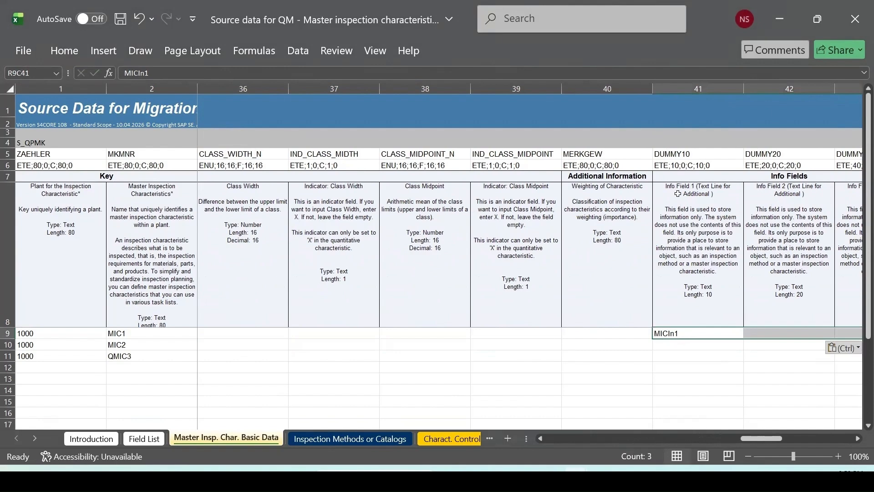
pyautogui.click(855, 439)
pyautogui.click(856, 439)
pyautogui.click(856, 438)
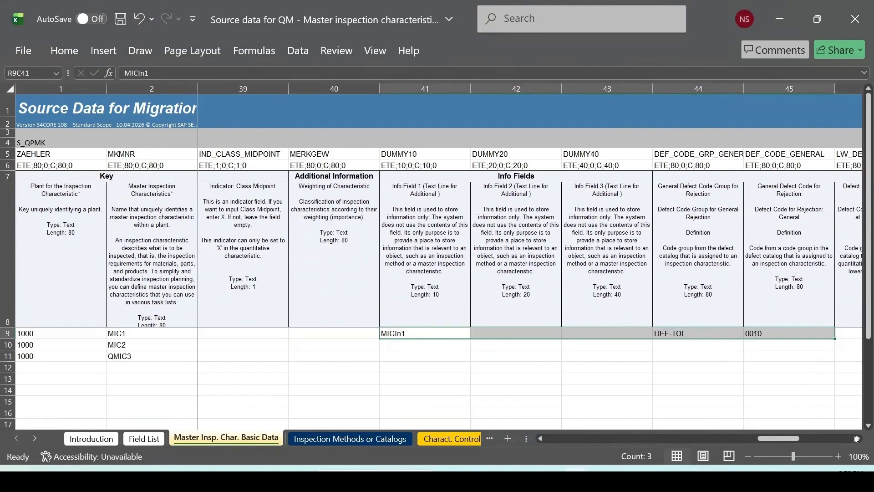
pyautogui.click(856, 438)
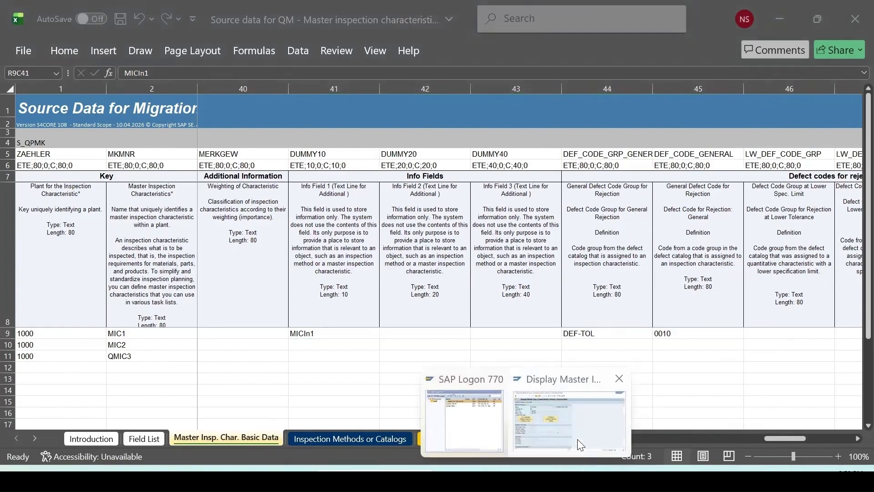
# In SAP GUI, open the catalogs of 1_HEIGHT, list the general defect codes for rejection, and expand the DEF-TOL code group
pyautogui.click(577, 439)
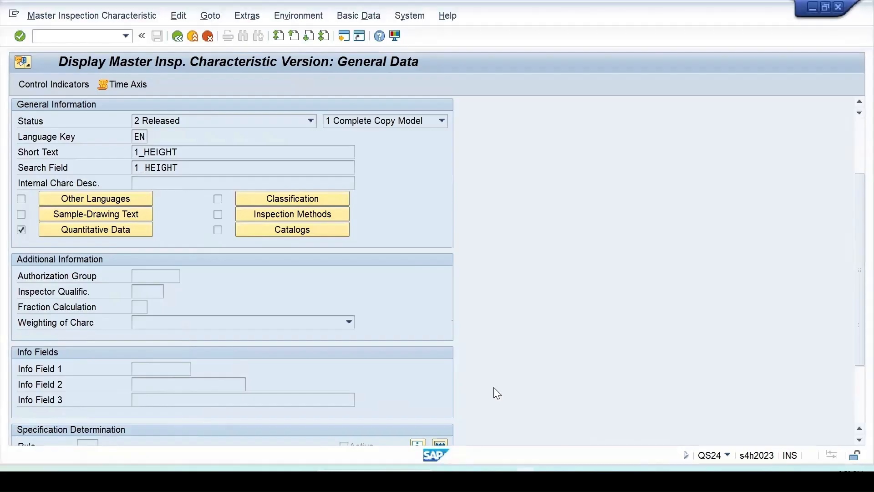
pyautogui.click(278, 229)
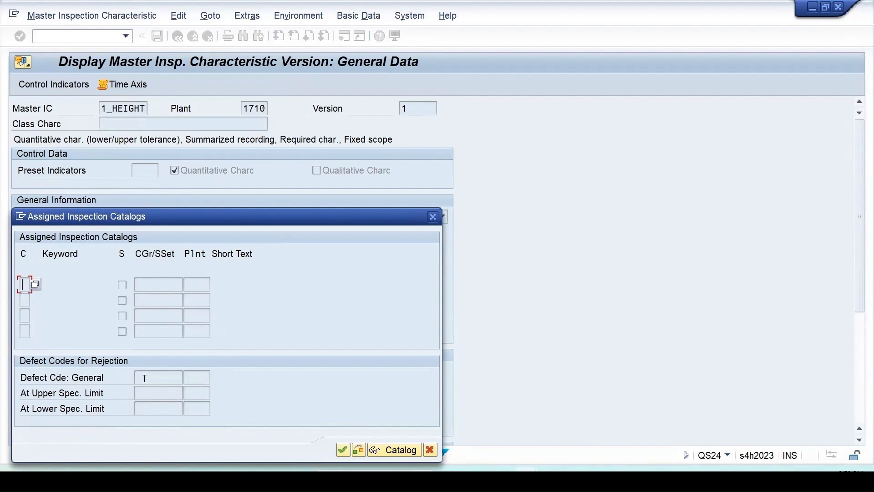
pyautogui.click(162, 379)
pyautogui.click(186, 378)
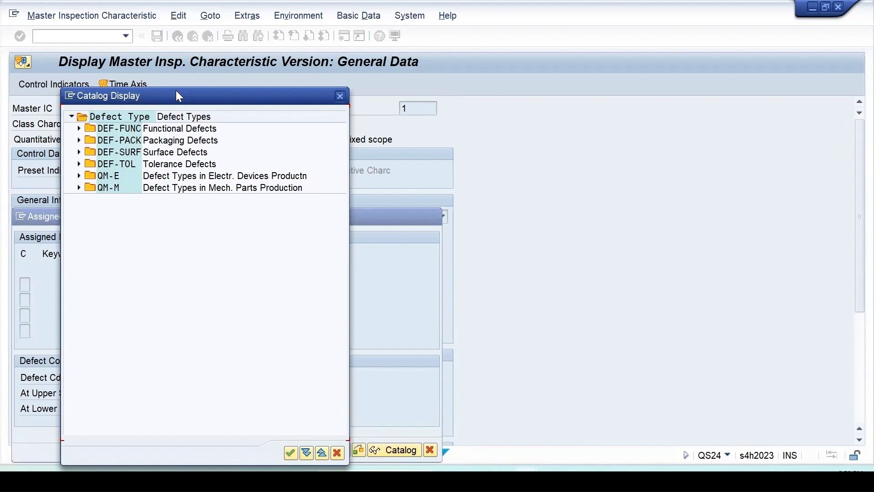
pyautogui.moveTo(178, 95); pyautogui.dragTo(659, 184)
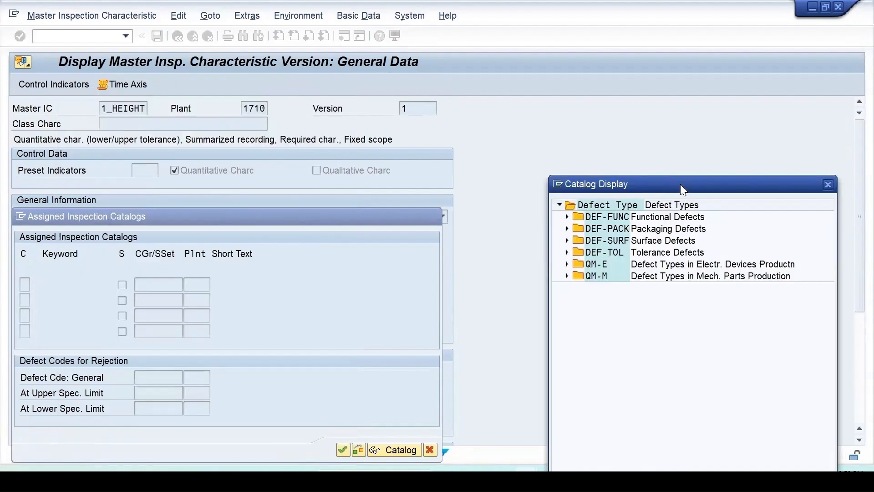
pyautogui.click(567, 252)
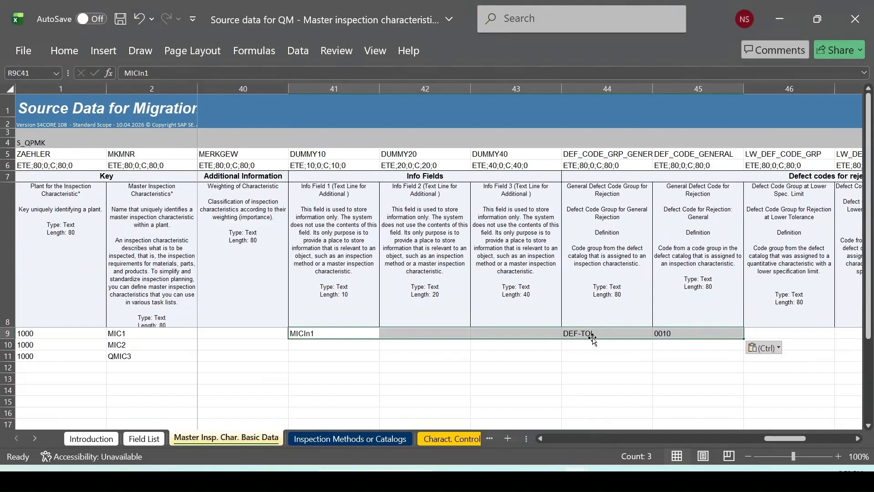
# In the Excel template, select MIC1's cell for the Defect Code Group at Lower Spec. Limit
pyautogui.click(854, 440)
pyautogui.click(853, 440)
pyautogui.click(853, 439)
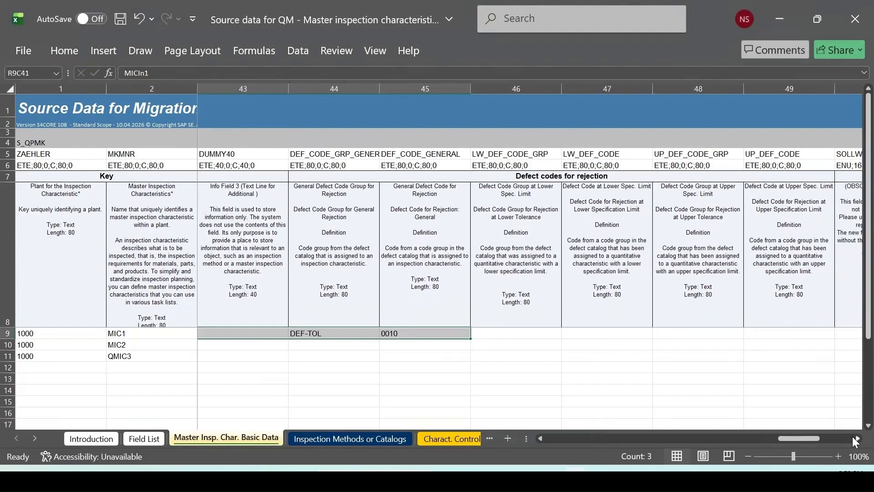
pyautogui.click(853, 440)
pyautogui.click(428, 336)
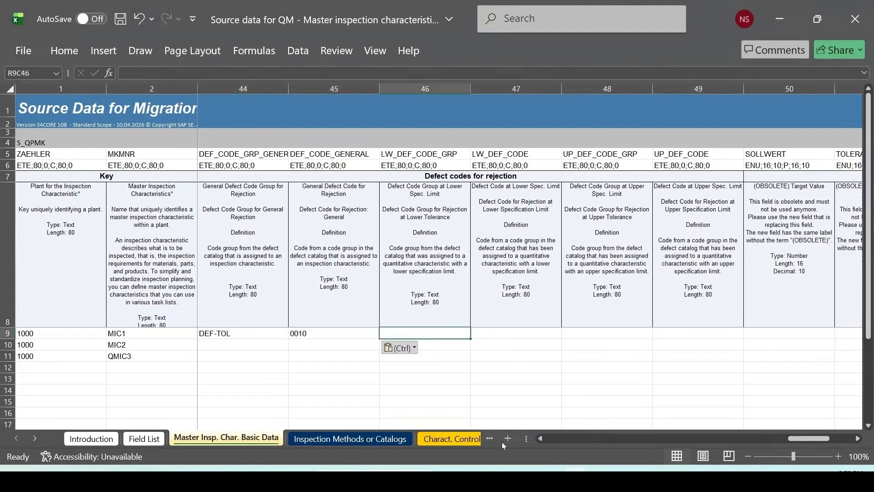
# Copy MIC1's lower and upper limit defect codes, DEF-TOL 0020 and DEF-TOL 0030, from the XSource data workbook into the template
pyautogui.moveTo(576, 480)
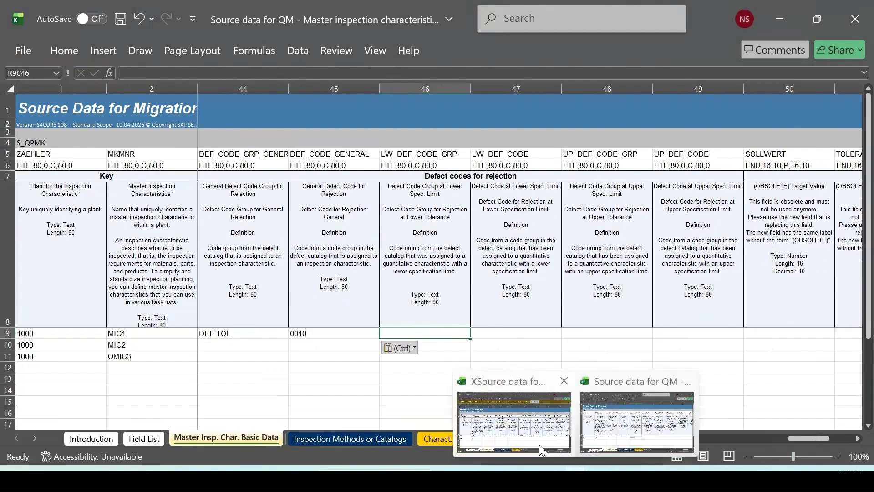
pyautogui.click(542, 432)
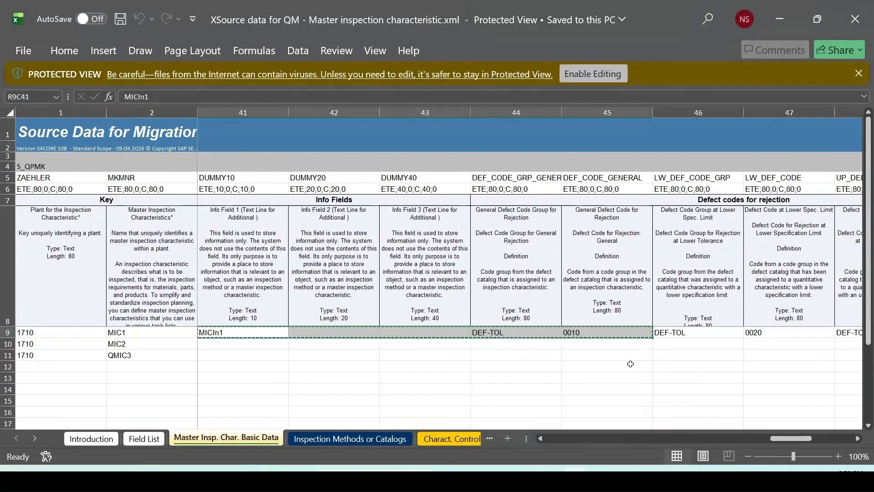
pyautogui.click(686, 333)
pyautogui.click(856, 438)
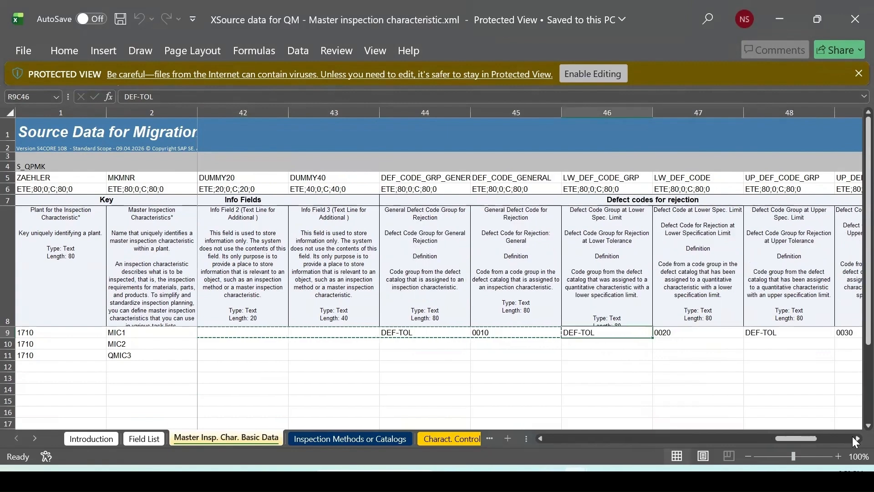
pyautogui.click(856, 438)
pyautogui.click(855, 438)
pyautogui.click(855, 438)
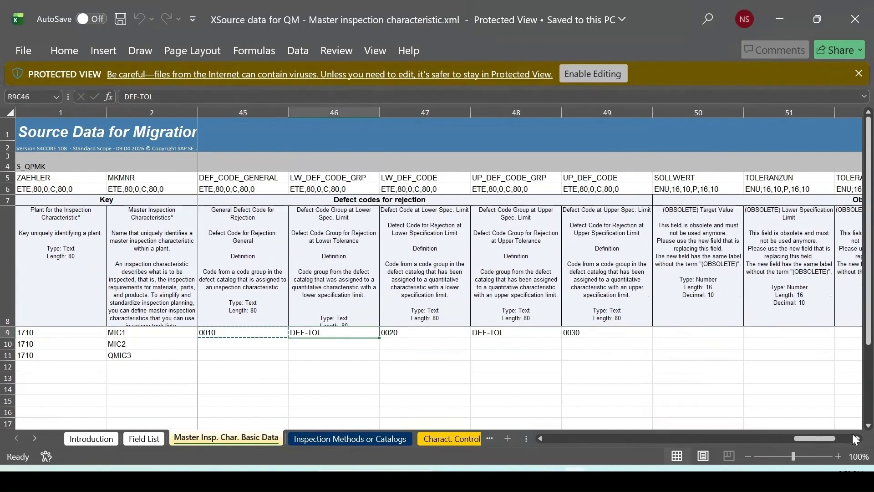
pyautogui.hotkey('shift', 'Right')
pyautogui.hotkey('shift', 'Right')
pyautogui.hotkey('shift', 'Right')
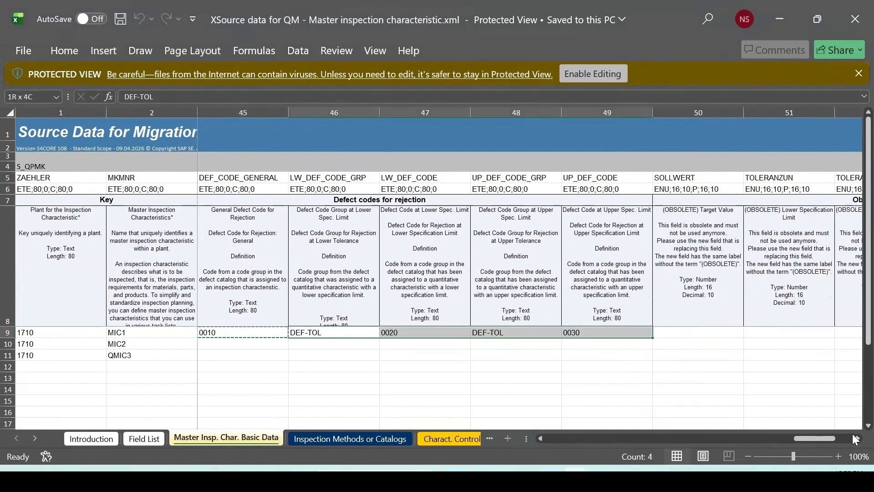
pyautogui.hotkey('ctrl', 'c')
pyautogui.hotkey('alt', 'Tab')
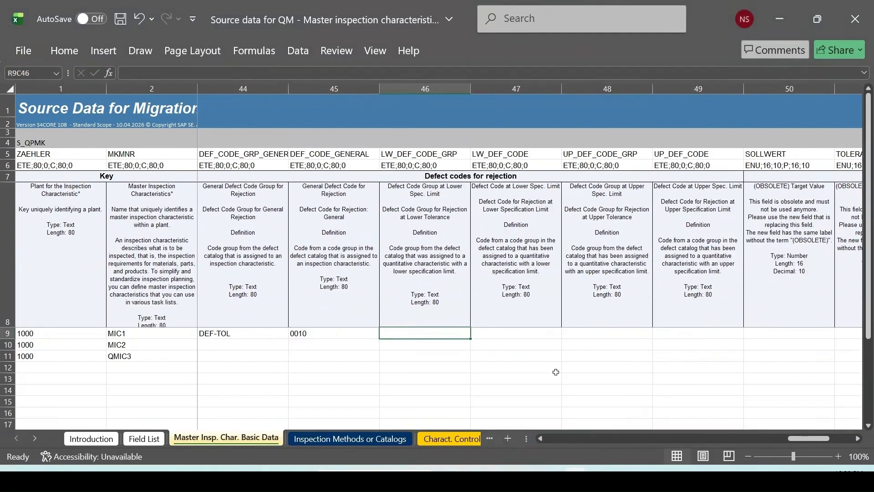
pyautogui.hotkey('ctrl', 'v')
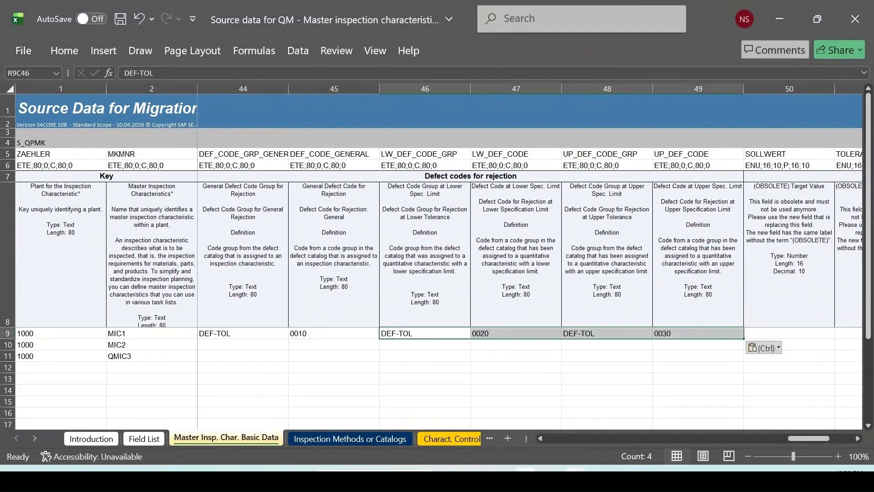
# Open the template's Inspection Methods or Catalogs sheet and enlarge its header row to show the field descriptions
pyautogui.moveTo(576, 476)
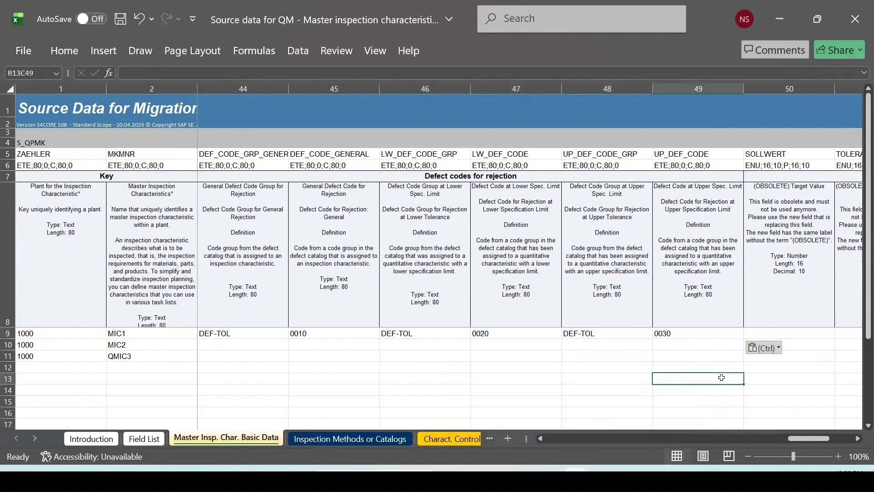
pyautogui.click(778, 332)
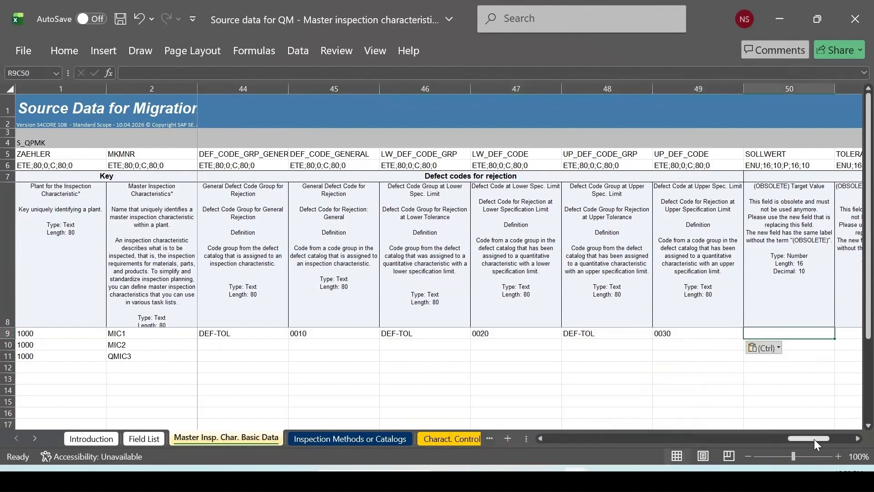
pyautogui.moveTo(813, 439); pyautogui.dragTo(605, 437)
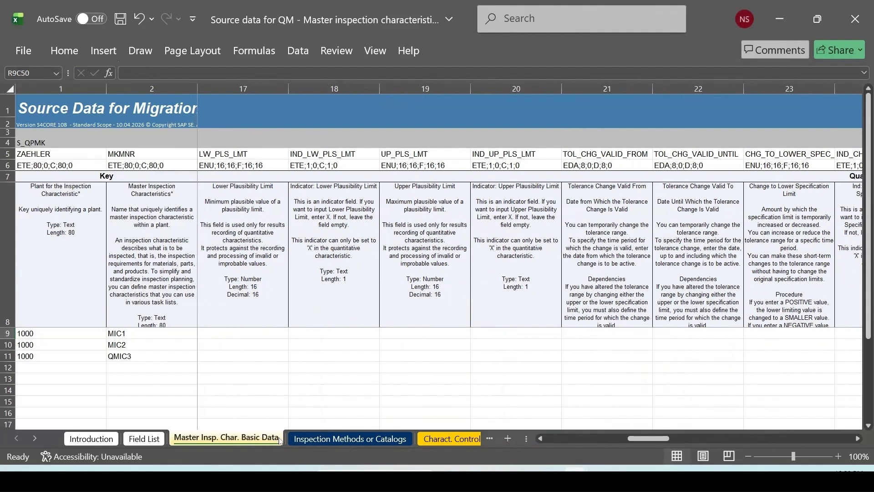
pyautogui.click(320, 440)
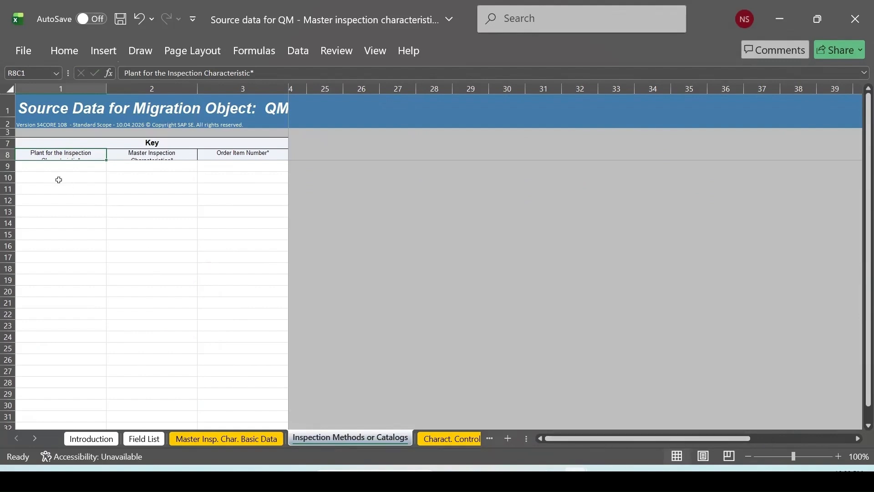
pyautogui.moveTo(13, 159); pyautogui.dragTo(13, 250)
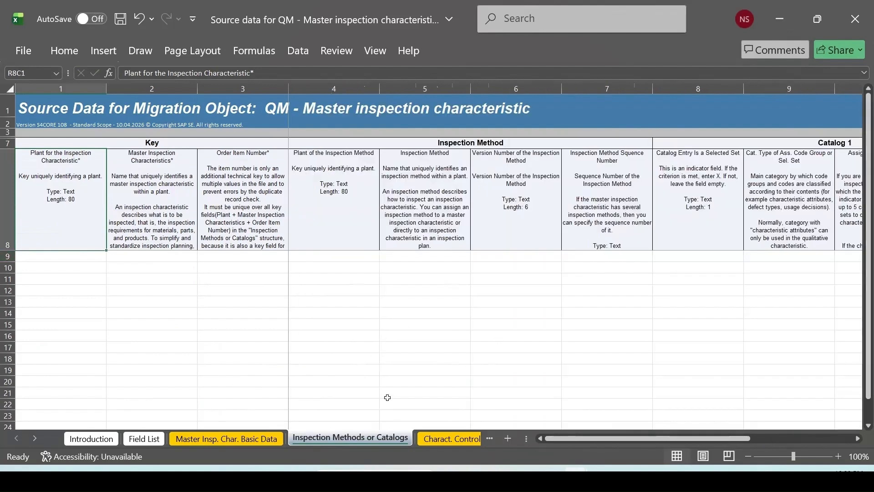
# Copy the plant and characteristic keys of MIC1, MIC2 and QMIC3 from Master Insp. Char. Basic Data into Inspection Methods or Catalogs
pyautogui.click(55, 257)
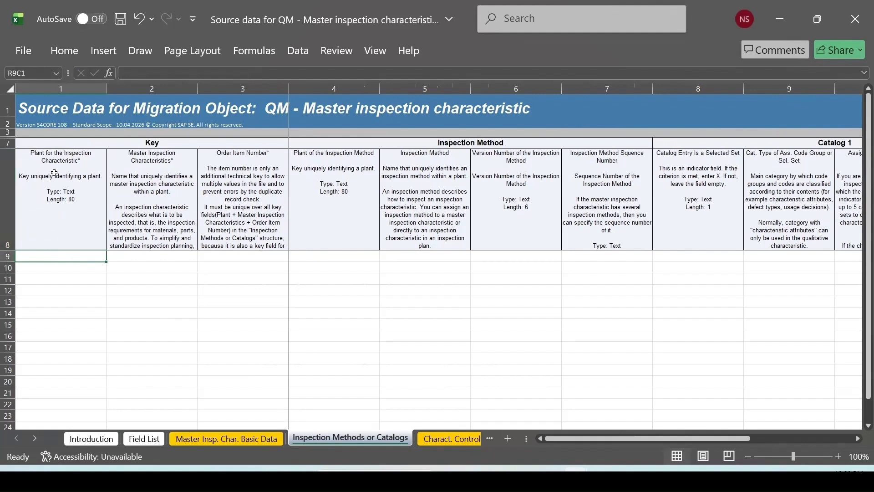
pyautogui.click(222, 440)
pyautogui.moveTo(27, 332); pyautogui.dragTo(160, 352)
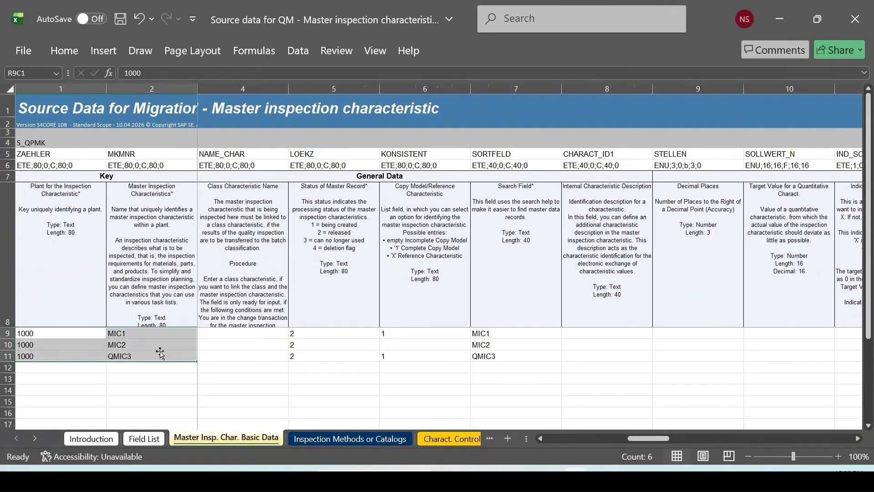
pyautogui.hotkey('ctrl', 'c')
pyautogui.click(321, 439)
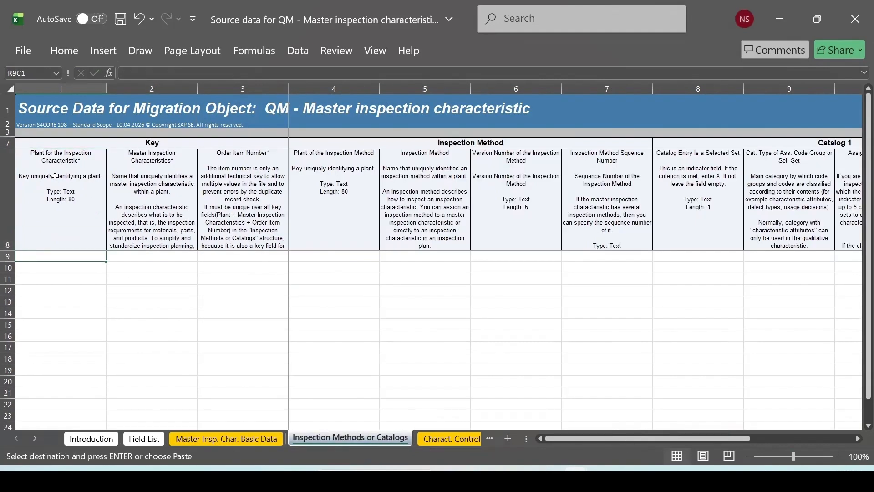
pyautogui.hotkey('ctrl', 'v')
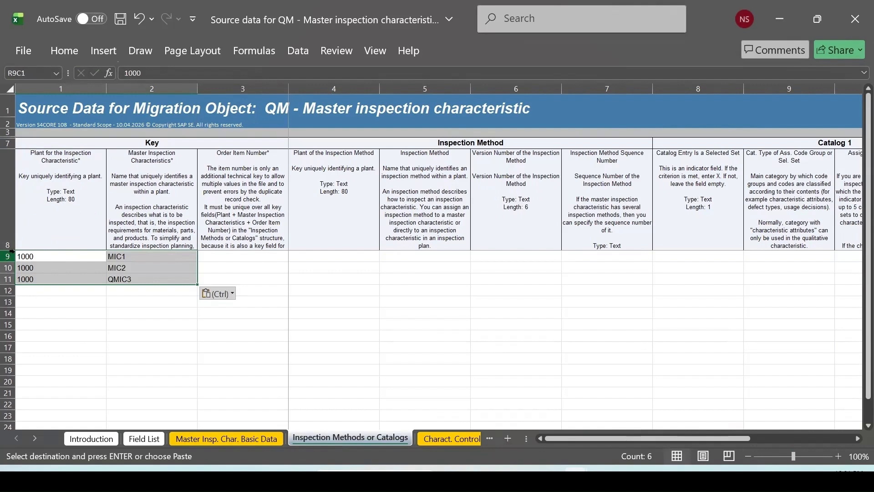
# Enlarge the header row further and copy order item numbers 1 to 4 from the XSource data workbook into the template
pyautogui.moveTo(10, 250); pyautogui.dragTo(10, 282)
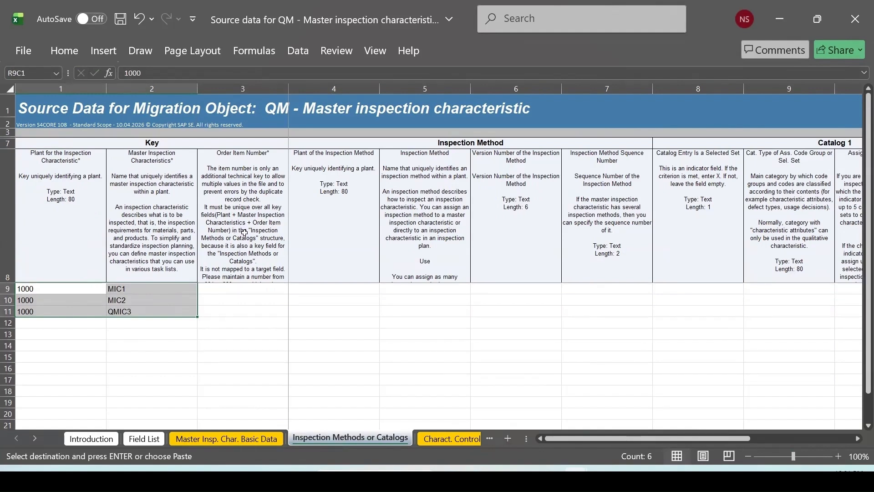
pyautogui.click(238, 287)
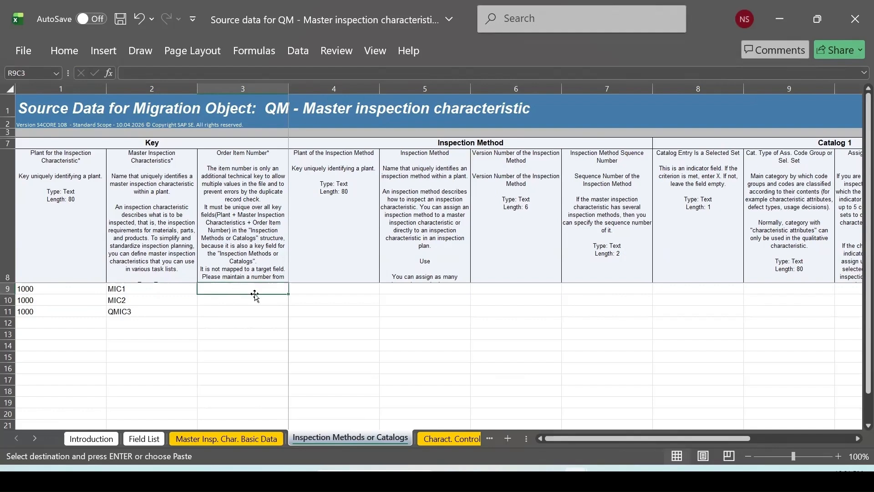
pyautogui.hotkey('alt', 'Tab')
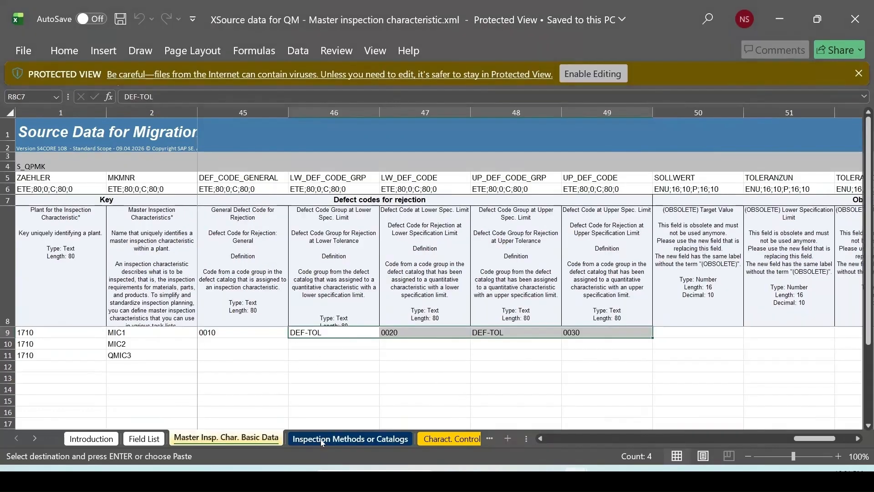
pyautogui.click(323, 439)
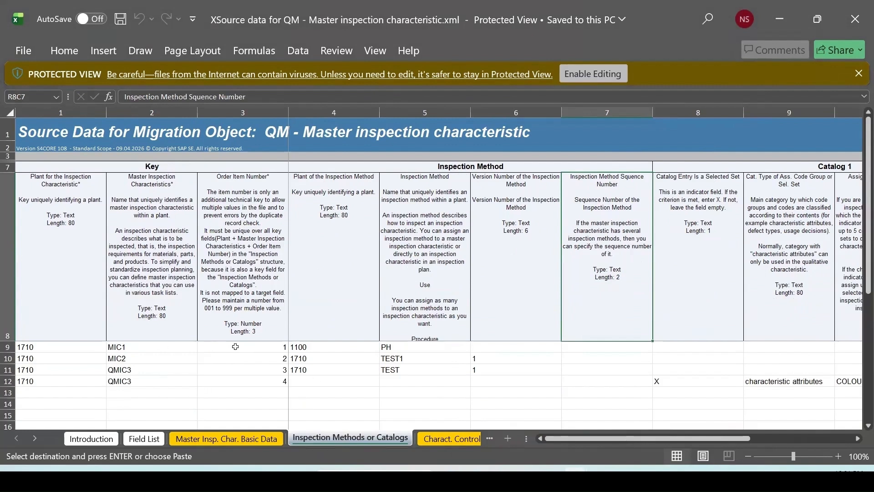
pyautogui.moveTo(235, 347); pyautogui.dragTo(316, 383)
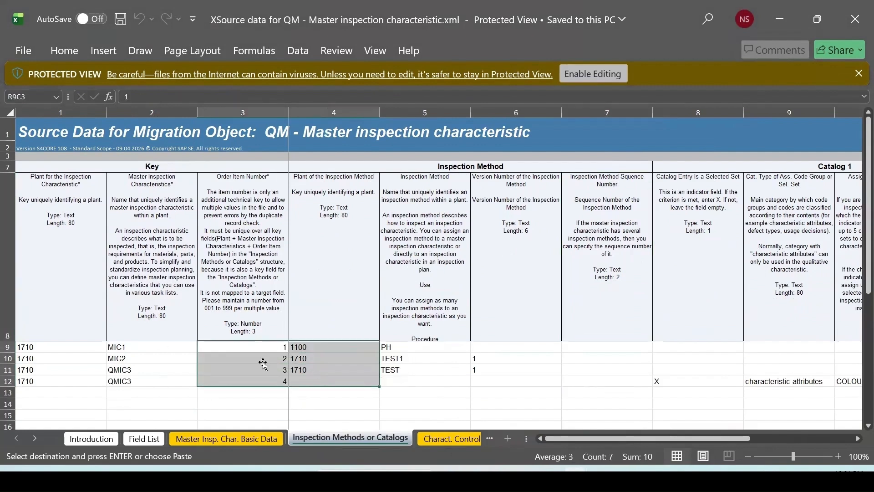
pyautogui.click(424, 392)
pyautogui.moveTo(251, 346); pyautogui.dragTo(277, 382)
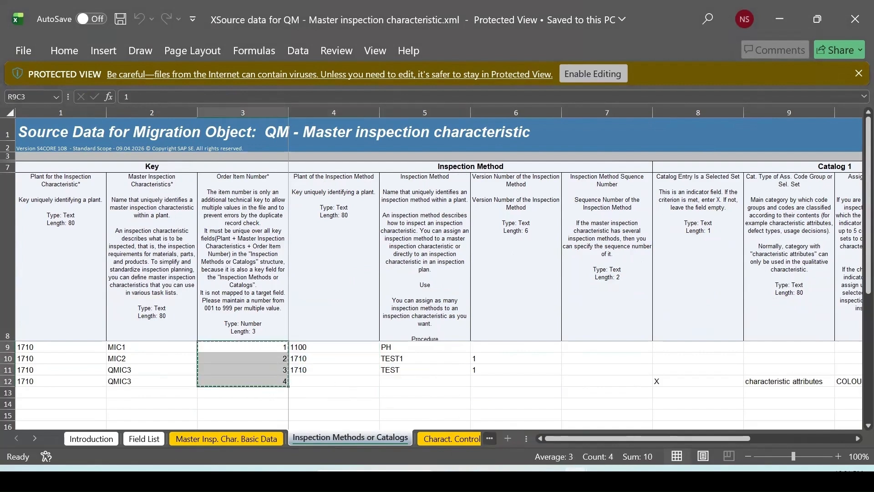
pyautogui.hotkey('ctrl', 'c')
pyautogui.moveTo(576, 478)
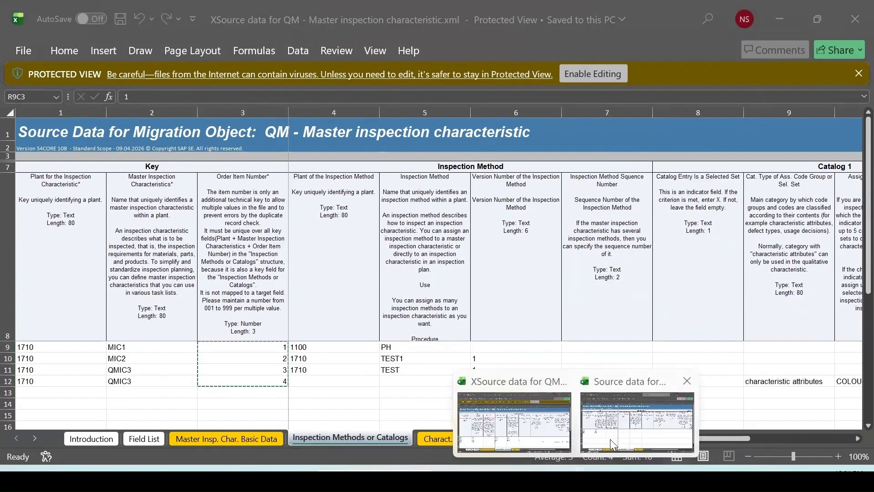
pyautogui.click(611, 439)
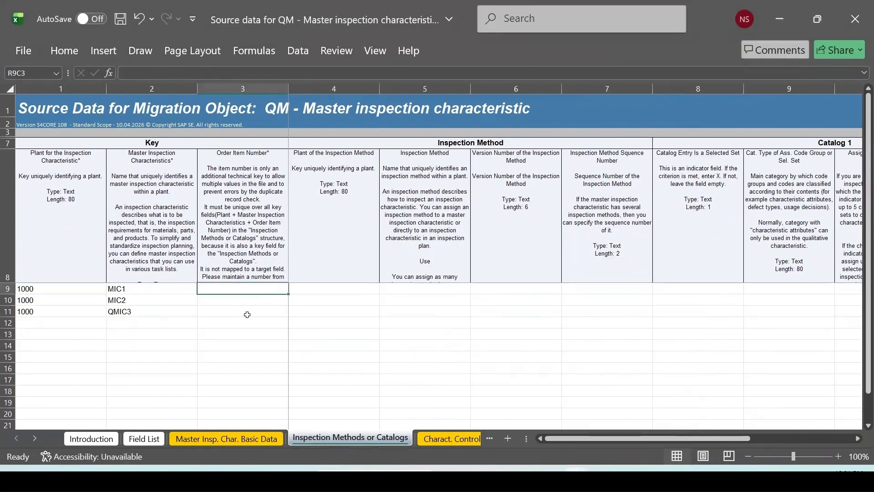
pyautogui.hotkey('ctrl', 'v')
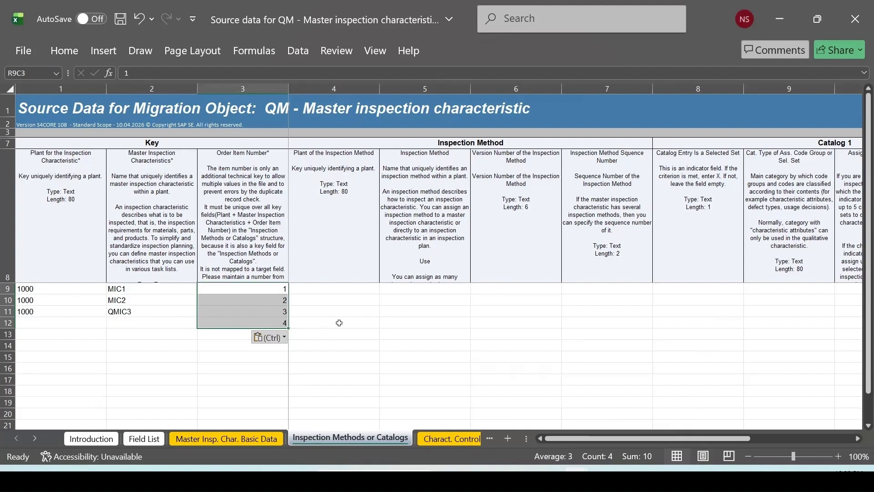
# Complete the key for order item number 4 with plant 1000 and master inspection characteristic QMIC3
pyautogui.keyDown('ctrl'); pyautogui.click(314, 314); pyautogui.keyUp('ctrl')
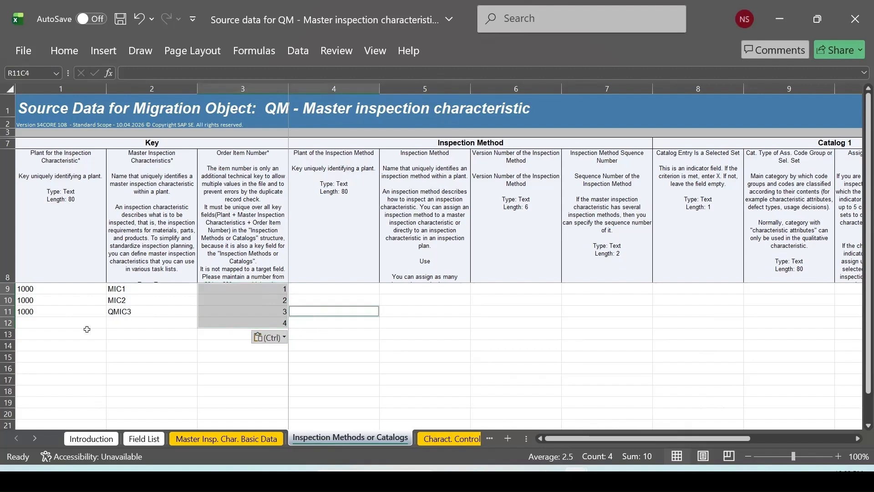
pyautogui.keyDown('ctrl'); pyautogui.click(37, 324); pyautogui.keyUp('ctrl')
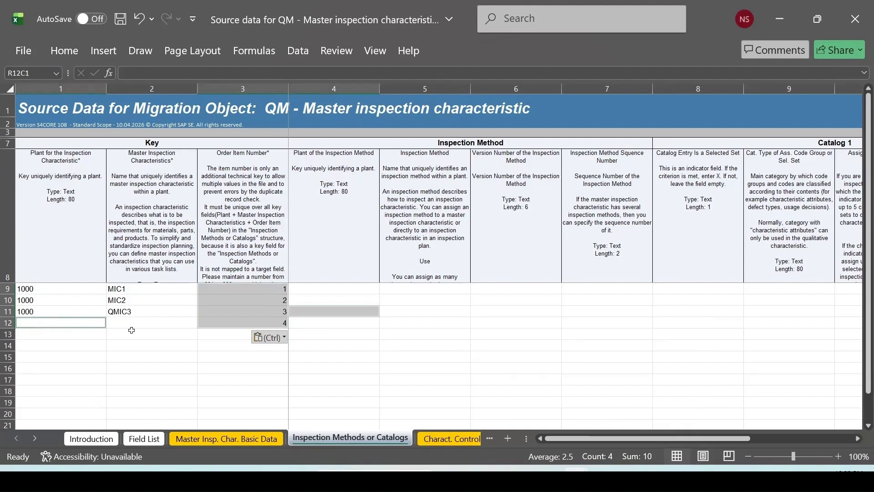
pyautogui.write('00')
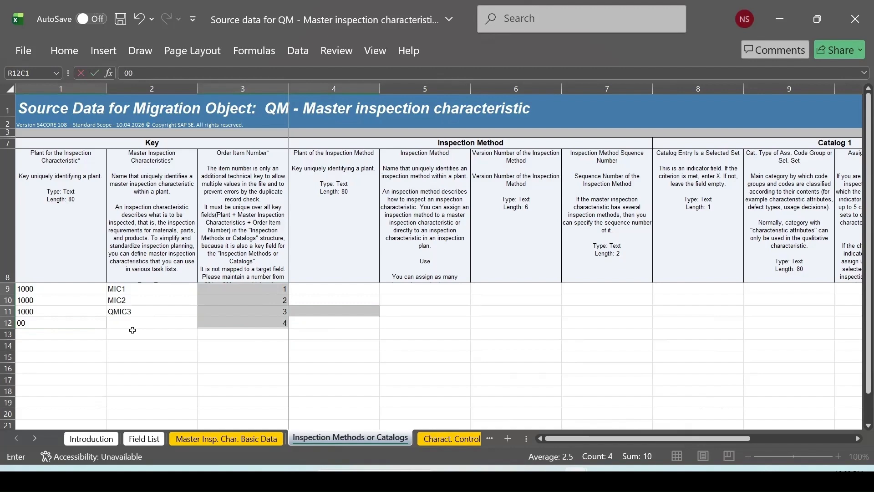
pyautogui.press('BackSpace')
pyautogui.press('BackSpace')
pyautogui.press('Tab')
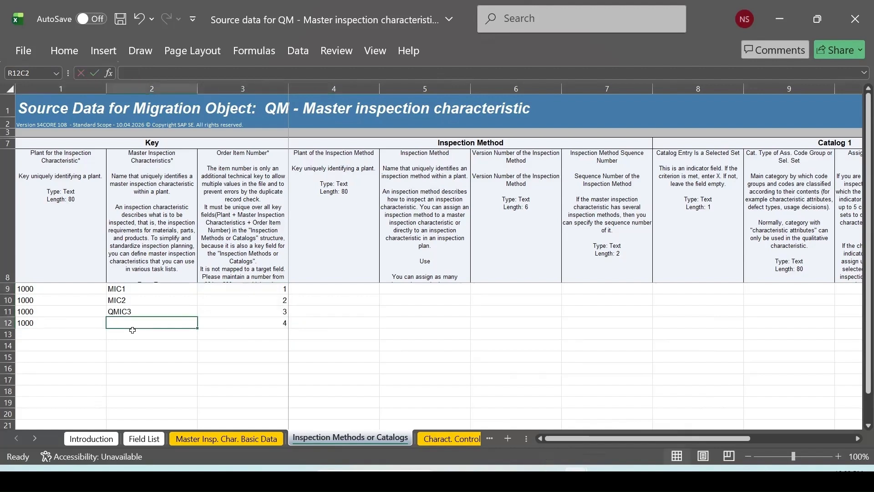
pyautogui.write('QMIC3')
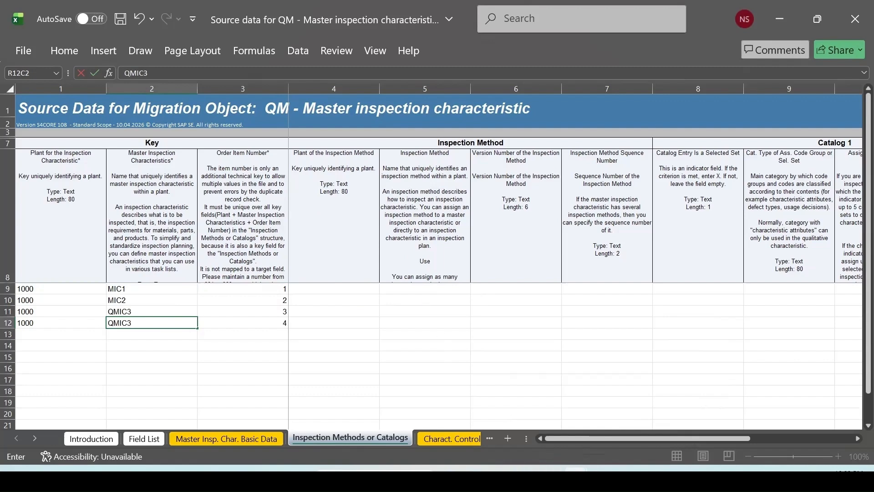
# Copy the inspection method plants and names, 1100 PH, 1710 TEST1 and 1710 TEST, from the XSource data workbook into the template
pyautogui.moveTo(557, 468)
pyautogui.click(561, 453)
pyautogui.moveTo(300, 347); pyautogui.dragTo(464, 373)
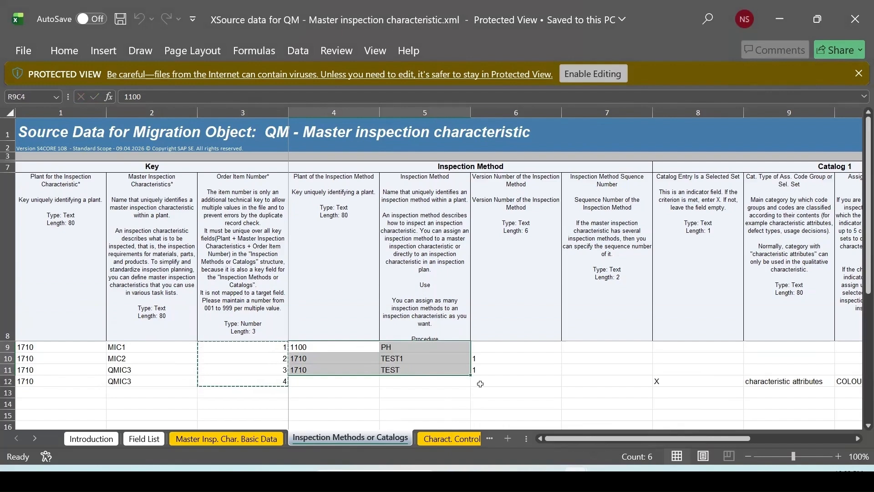
pyautogui.hotkey('ctrl', 'c')
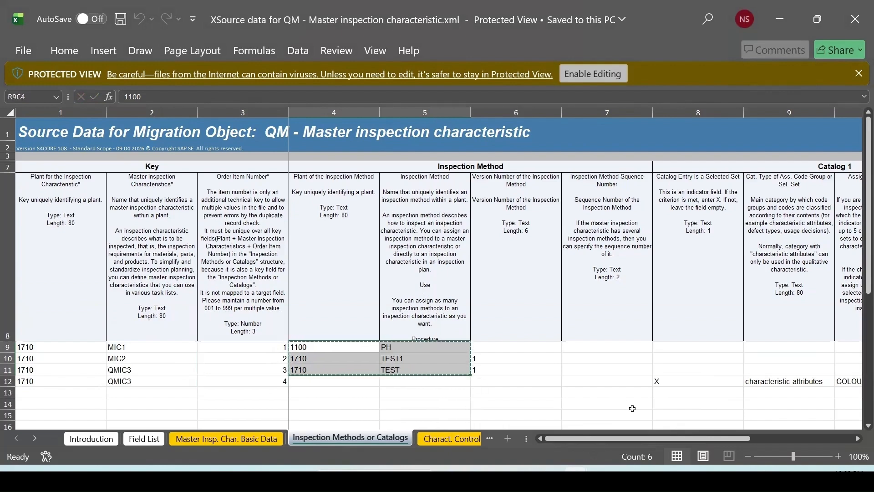
pyautogui.moveTo(578, 468)
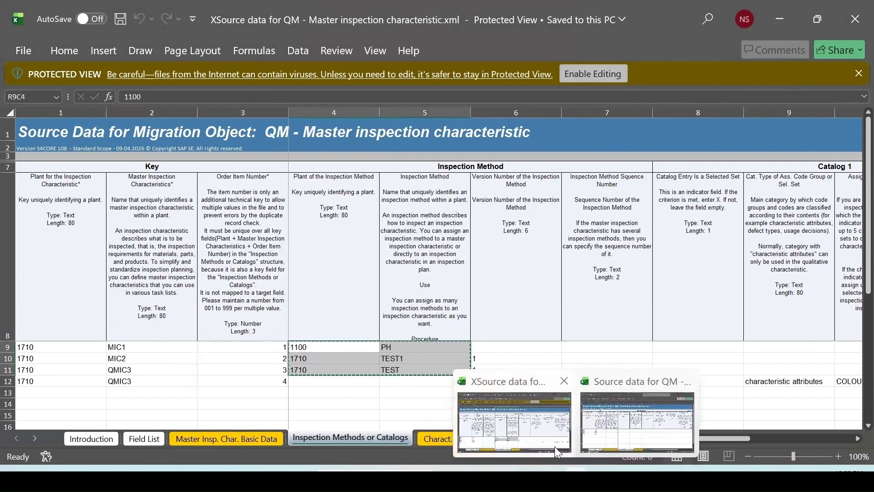
pyautogui.click(606, 439)
pyautogui.click(335, 290)
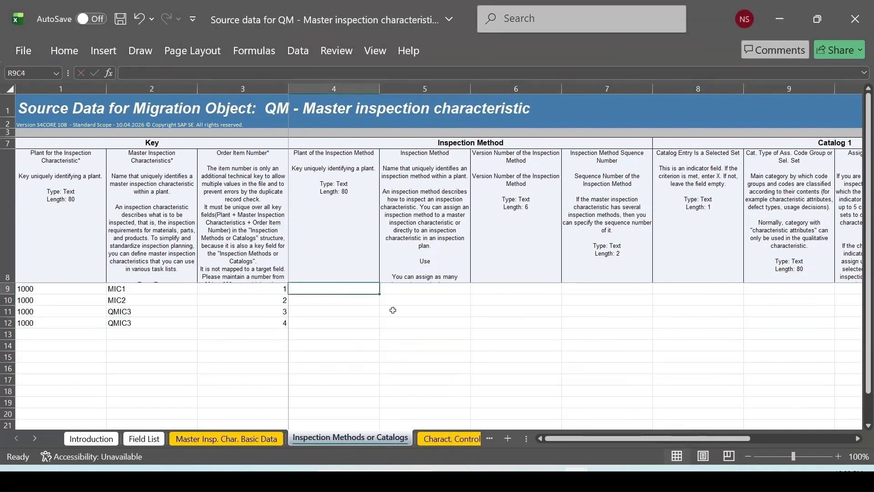
pyautogui.hotkey('ctrl', 'v')
# Set the inspection method version number to 1 for PH, TEST1 and TEST
pyautogui.press('Right')
pyautogui.press('Right')
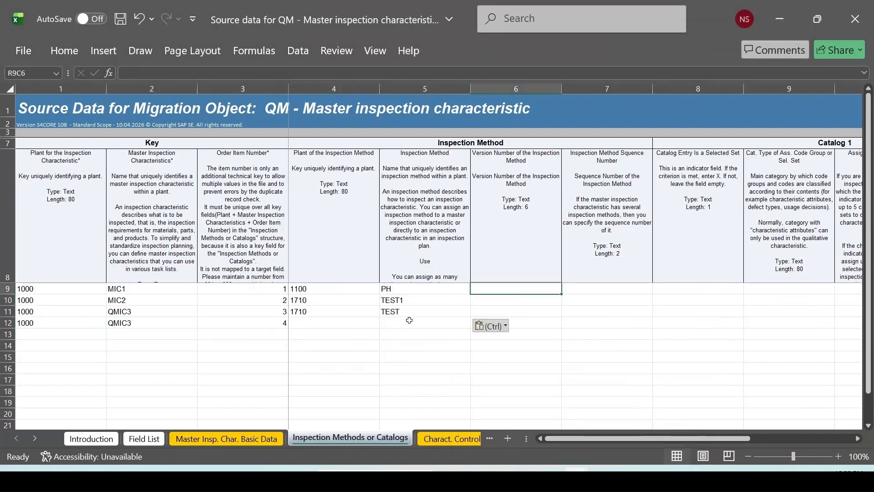
pyautogui.write('1')
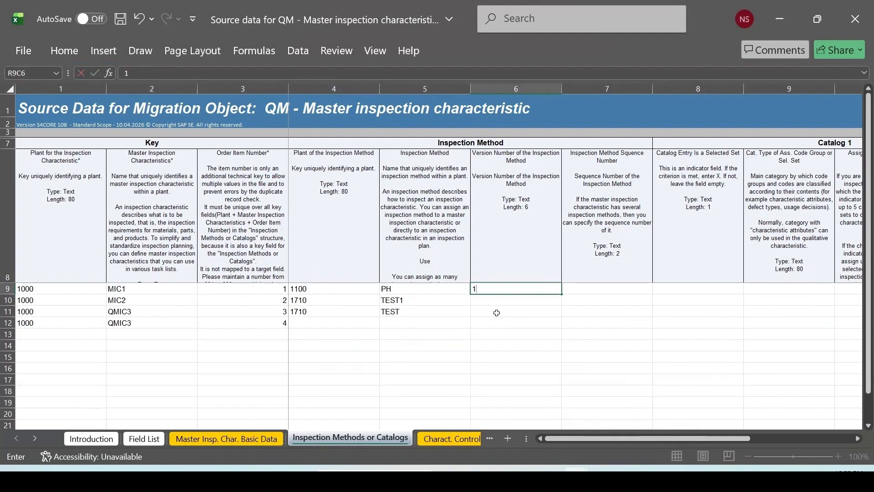
pyautogui.press('Return')
pyautogui.write('1')
pyautogui.press('Return')
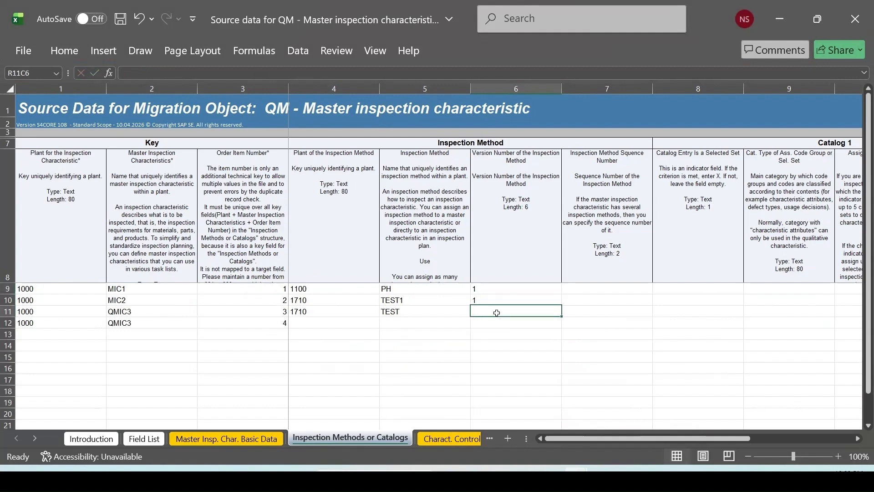
pyautogui.write('1')
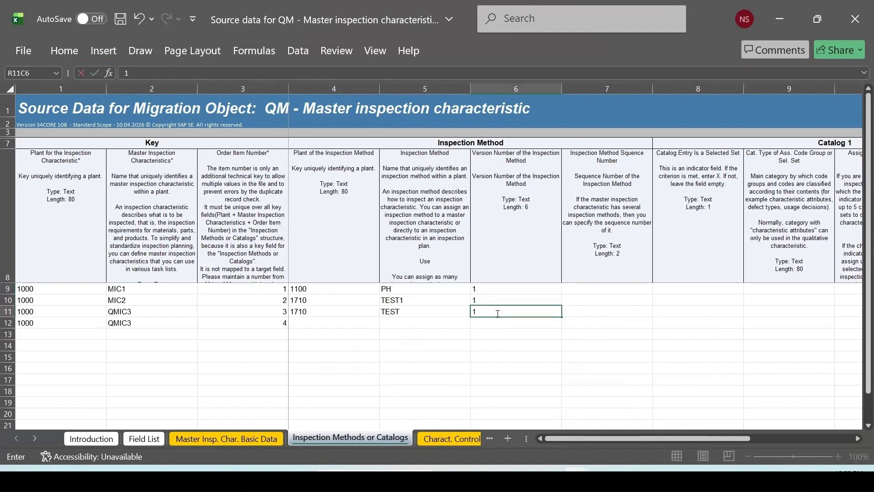
pyautogui.click(312, 327)
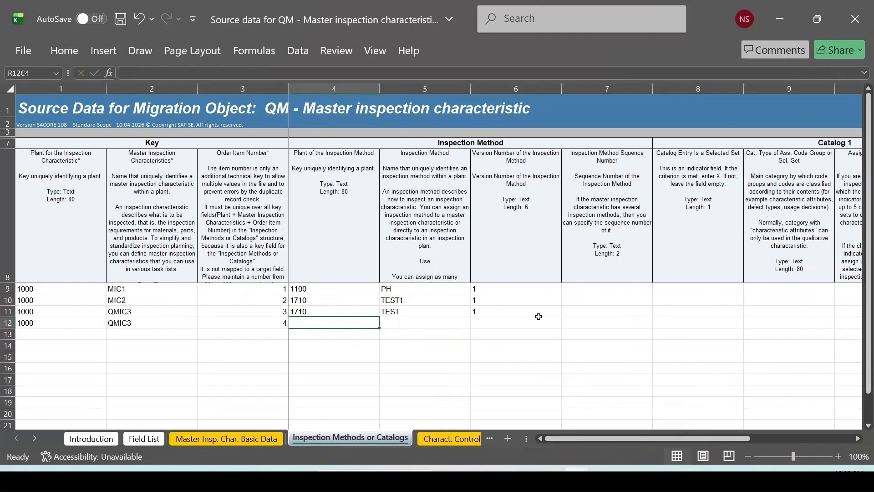
# Copy the Catalog 1 entry X, characteristic attributes, COLOUR, 1710 from the XSource data workbook into order item 4 of the template
pyautogui.moveTo(689, 439); pyautogui.dragTo(715, 439)
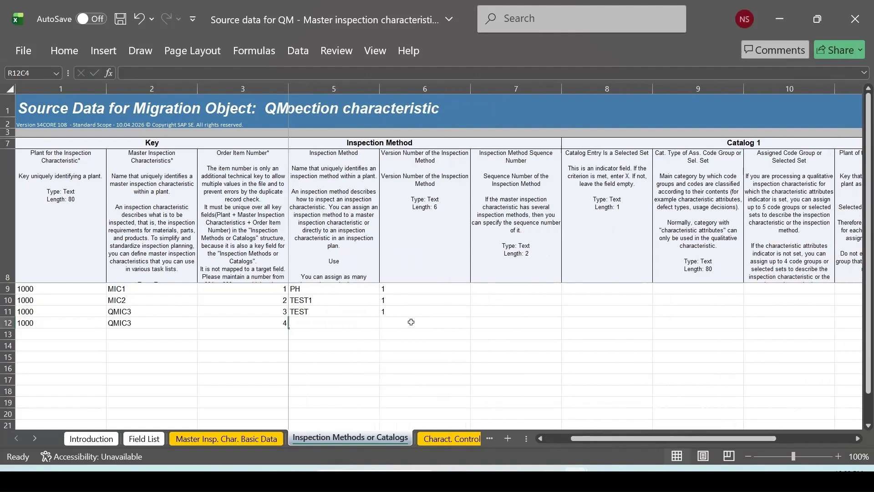
pyautogui.click(421, 321)
pyautogui.click(491, 323)
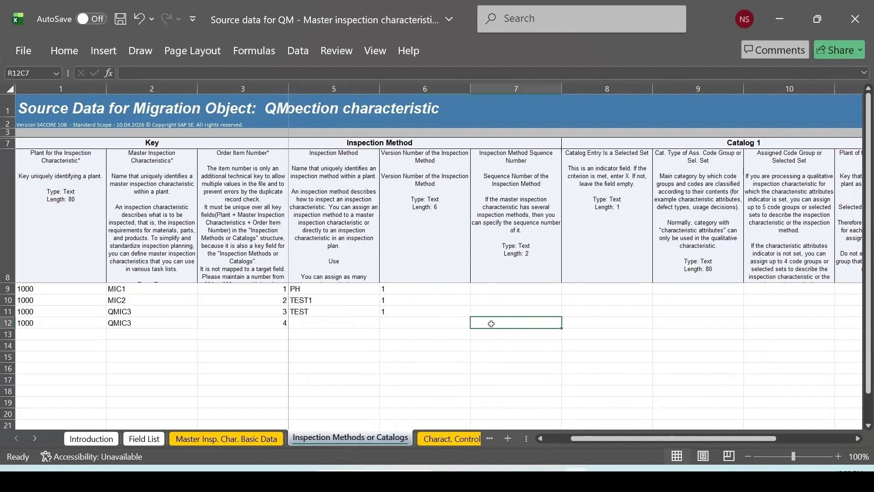
pyautogui.press('Right')
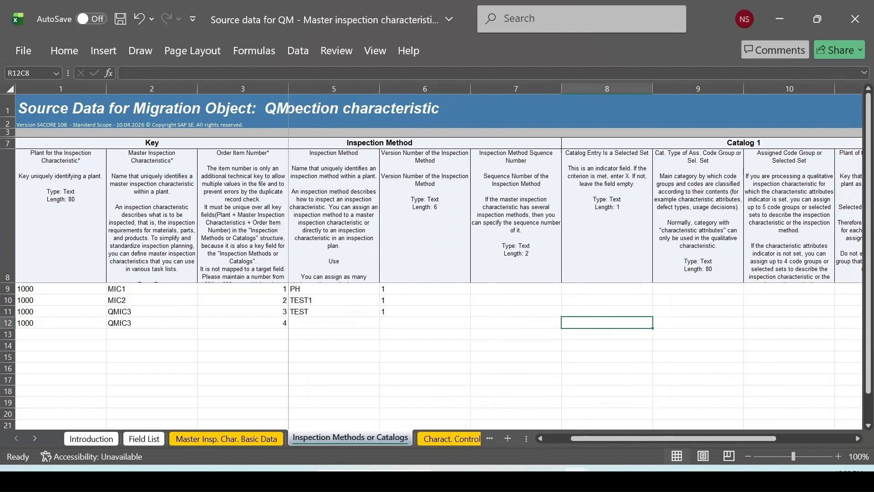
pyautogui.click(621, 401)
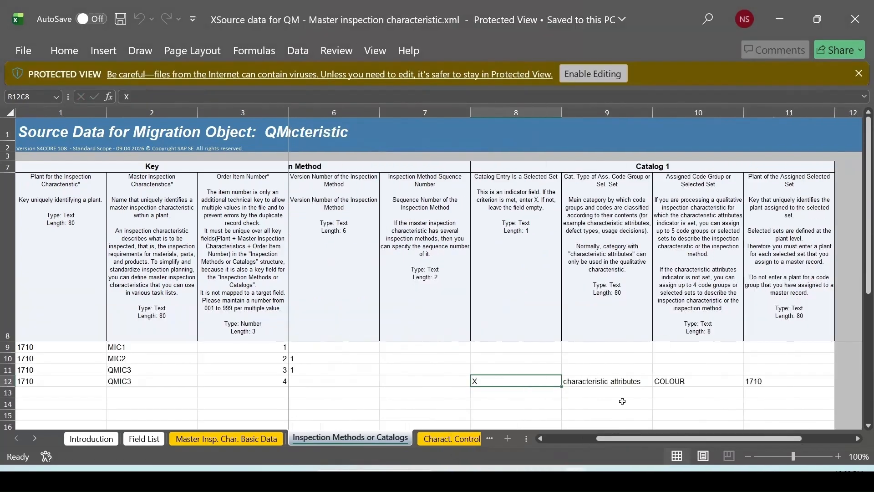
pyautogui.hotkey('shift', 'Right')
pyautogui.hotkey('shift', 'Right')
pyautogui.hotkey('shift', 'Right')
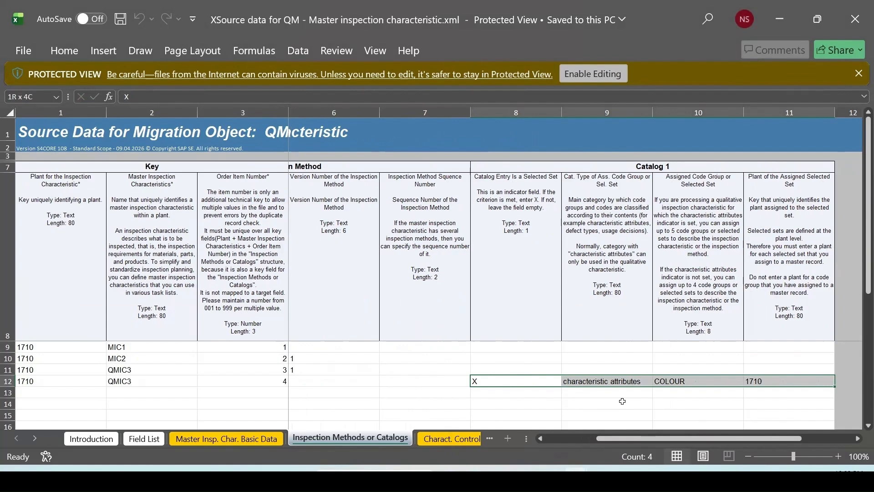
pyautogui.hotkey('ctrl', 'c')
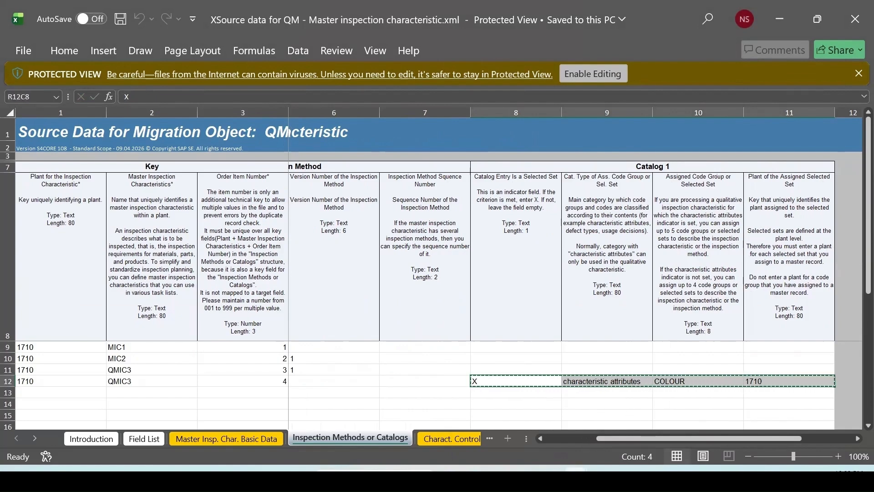
pyautogui.click(628, 446)
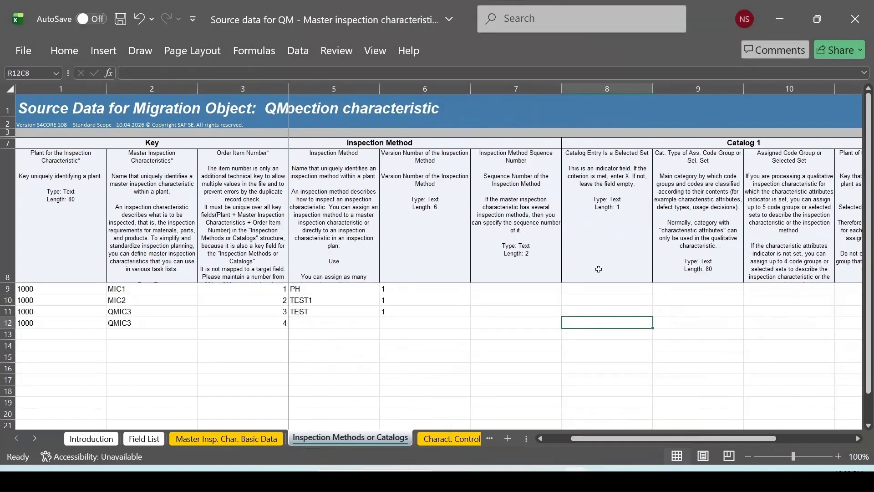
pyautogui.hotkey('ctrl', 'v')
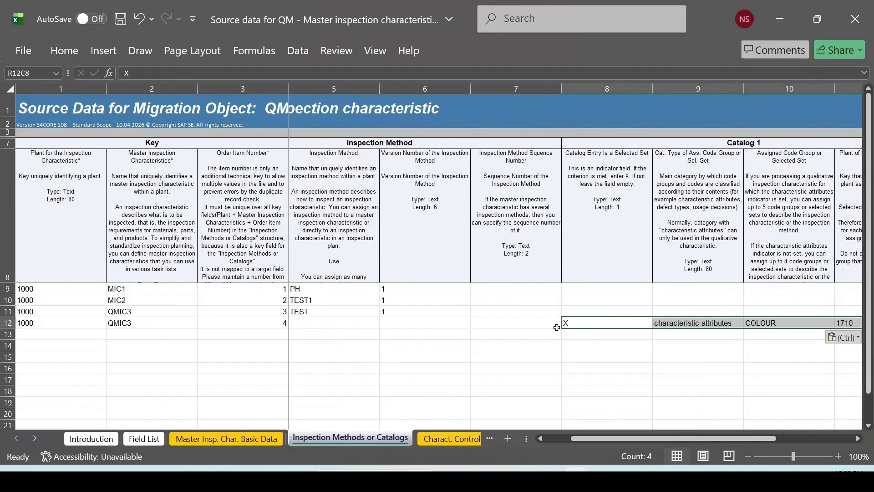
pyautogui.click(675, 322)
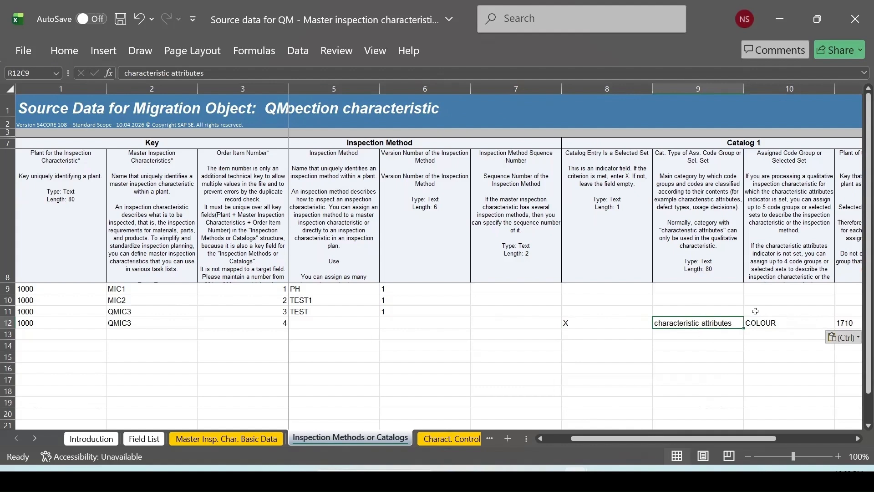
pyautogui.click(766, 323)
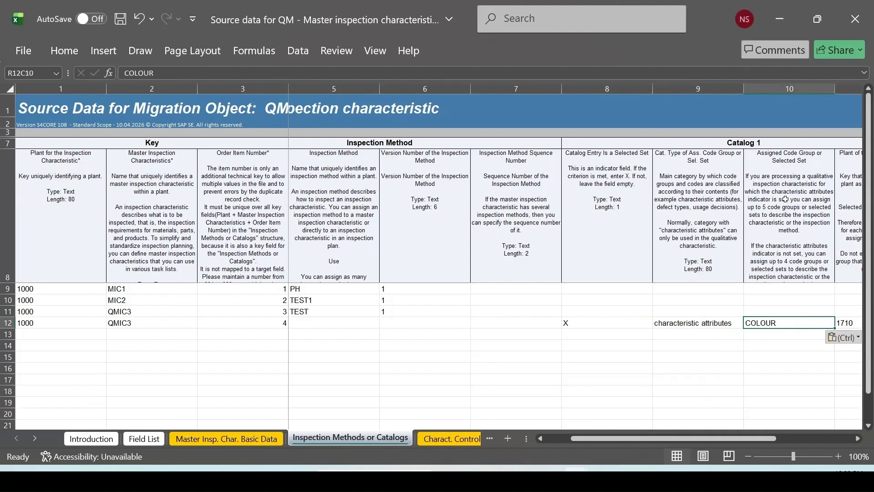
pyautogui.moveTo(772, 438); pyautogui.dragTo(799, 439)
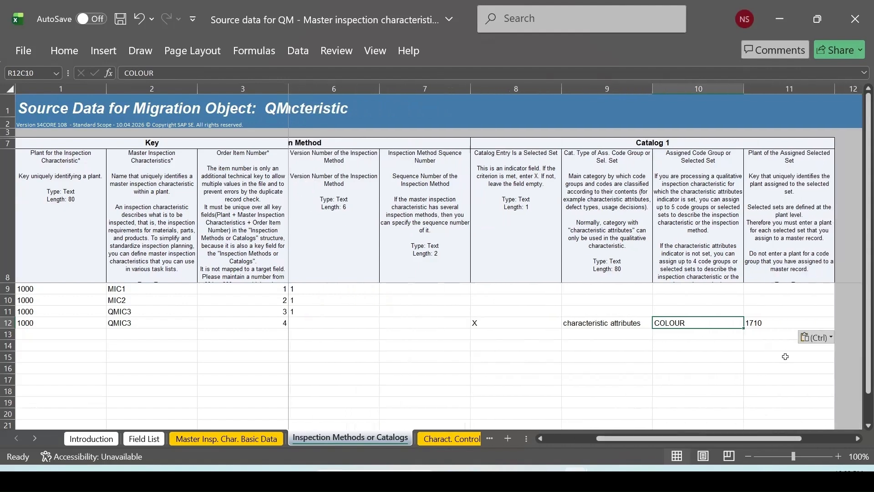
pyautogui.click(805, 324)
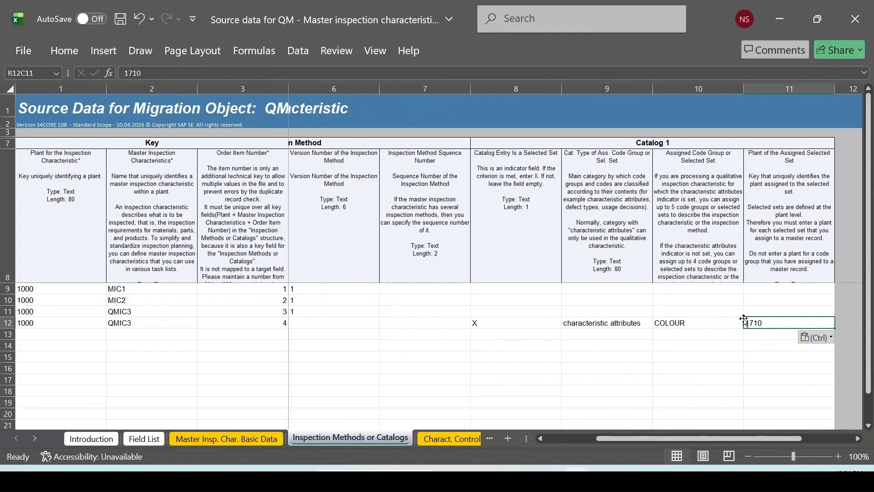
# Copy the plant 1000 keys for MIC1, MIC2 and QMIC3 into the Charact. Control Indicators sheet and enlarge its header row
pyautogui.moveTo(702, 438); pyautogui.dragTo(650, 439)
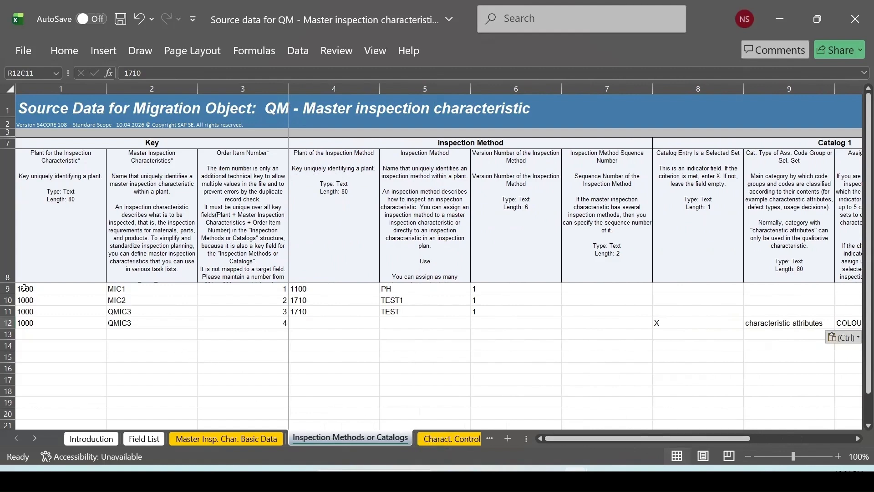
pyautogui.moveTo(24, 288); pyautogui.dragTo(117, 308)
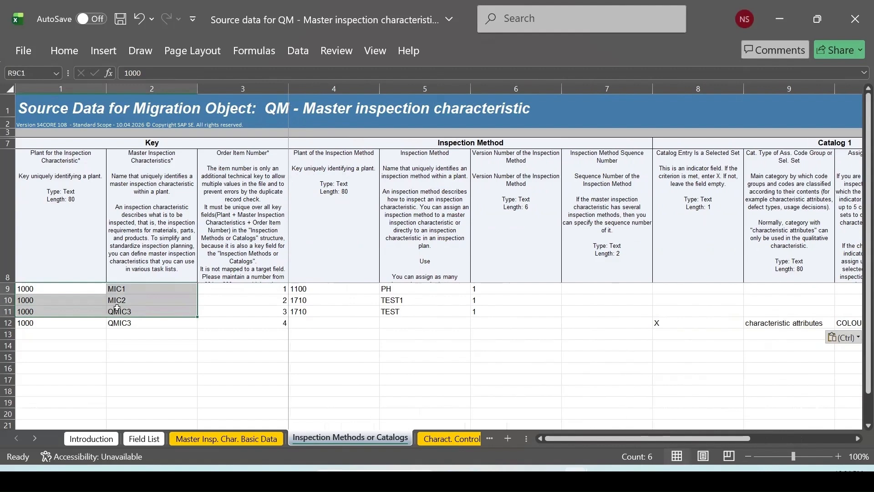
pyautogui.hotkey('ctrl', 'c')
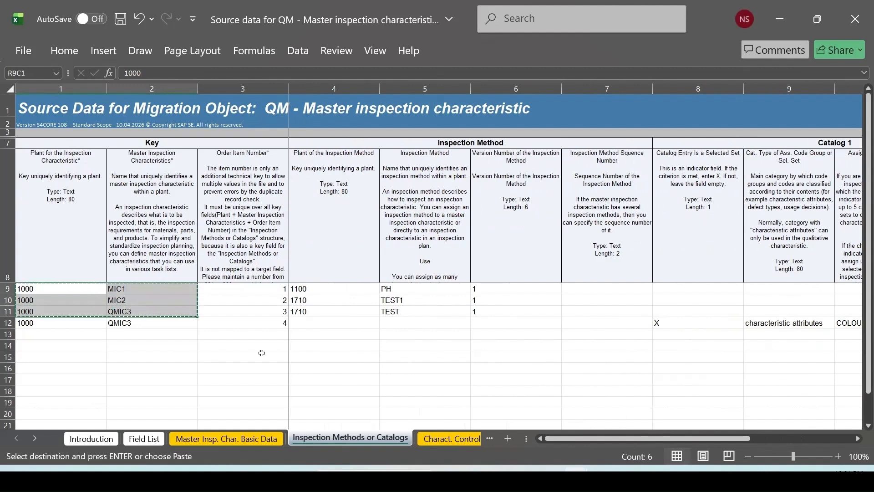
pyautogui.click(440, 444)
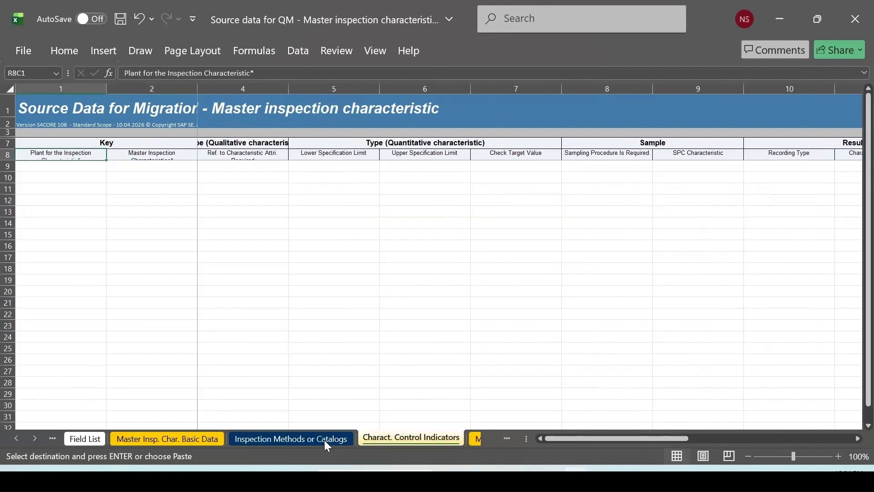
pyautogui.moveTo(13, 160); pyautogui.dragTo(12, 254)
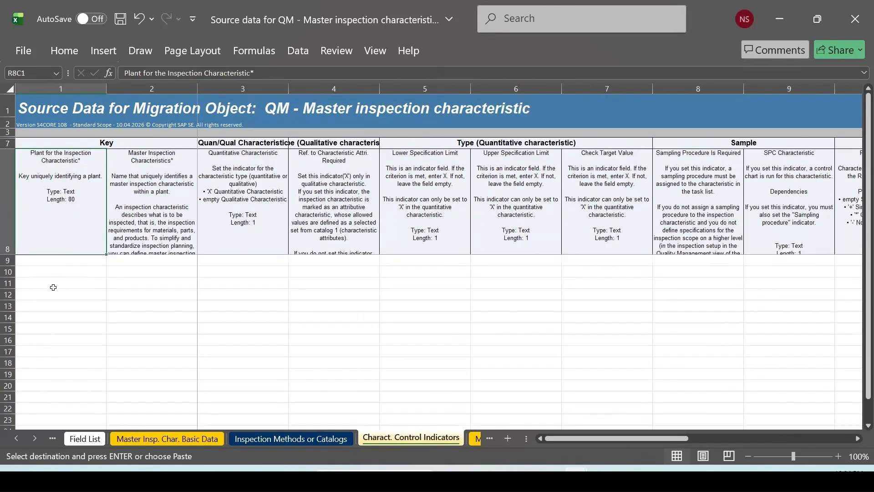
pyautogui.click(63, 262)
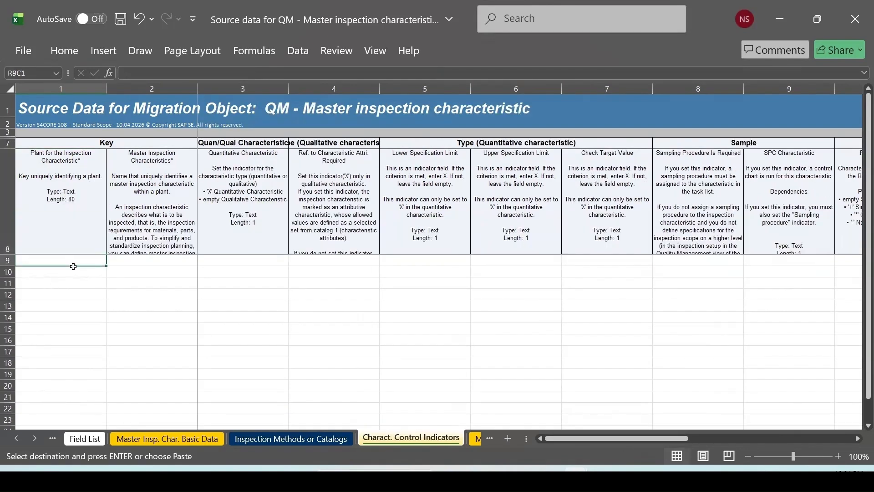
pyautogui.hotkey('ctrl', 'v')
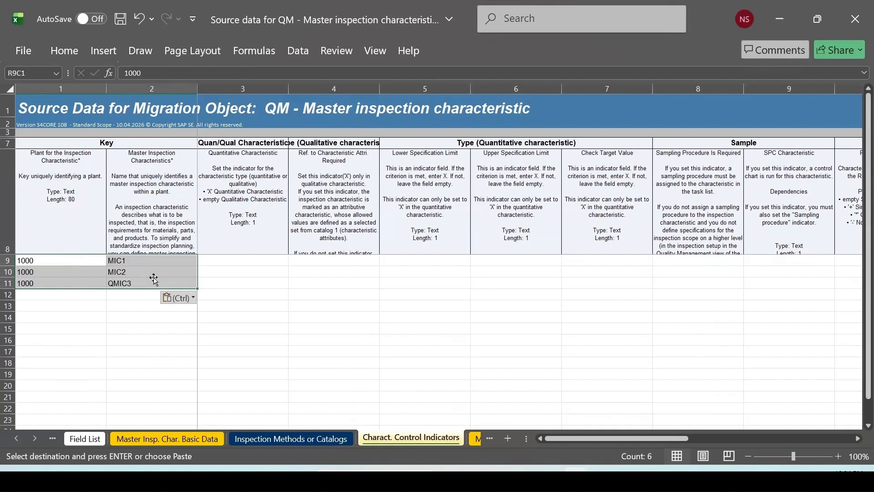
# Copy the X indicators from Quantitative Characteristic through SPC Characteristic for all three characteristics from the XSource data workbook into the template
pyautogui.click(233, 259)
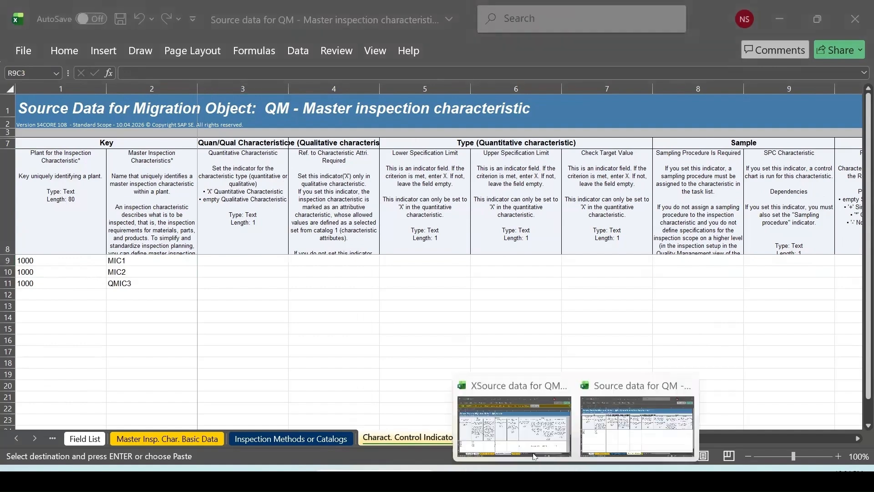
pyautogui.click(488, 428)
pyautogui.click(450, 437)
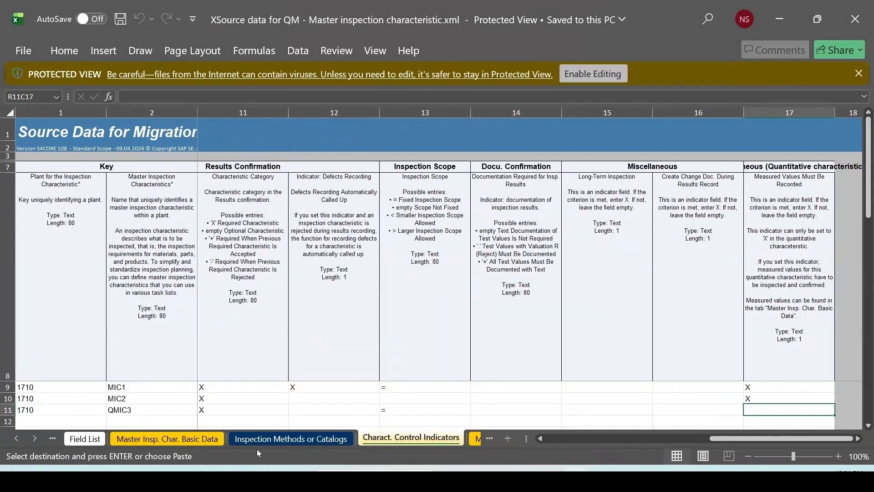
pyautogui.hscroll(-6, 257, 450)
pyautogui.moveTo(203, 386); pyautogui.dragTo(802, 408)
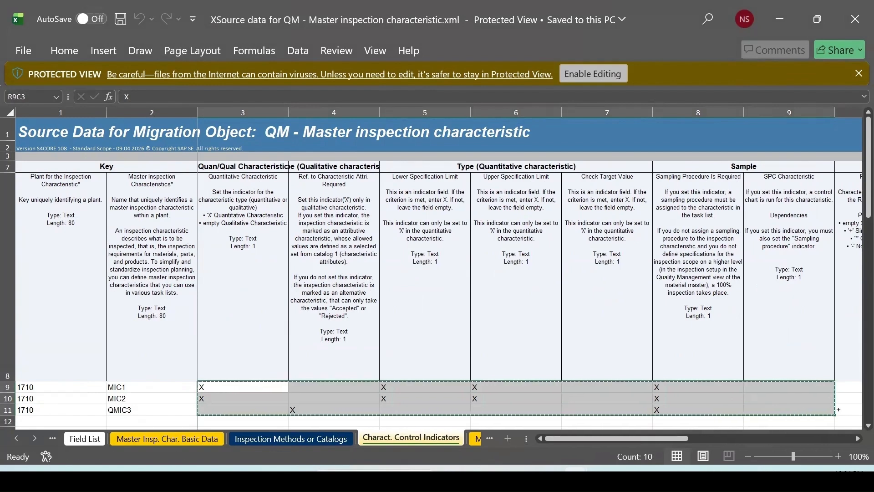
pyautogui.click(603, 451)
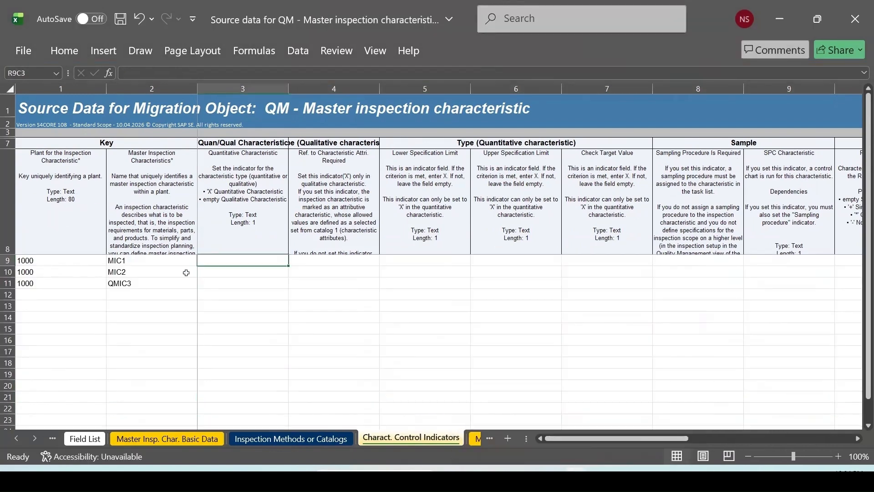
pyautogui.hotkey('ctrl', 'v')
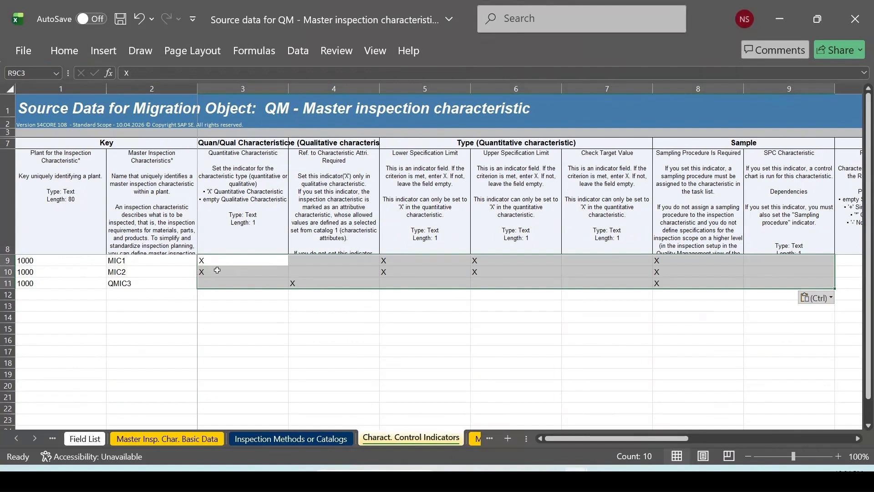
pyautogui.click(300, 283)
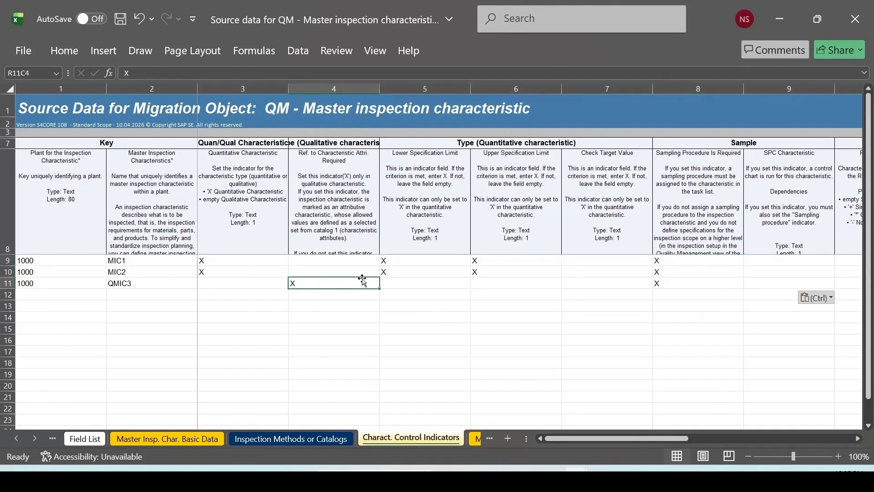
pyautogui.click(855, 438)
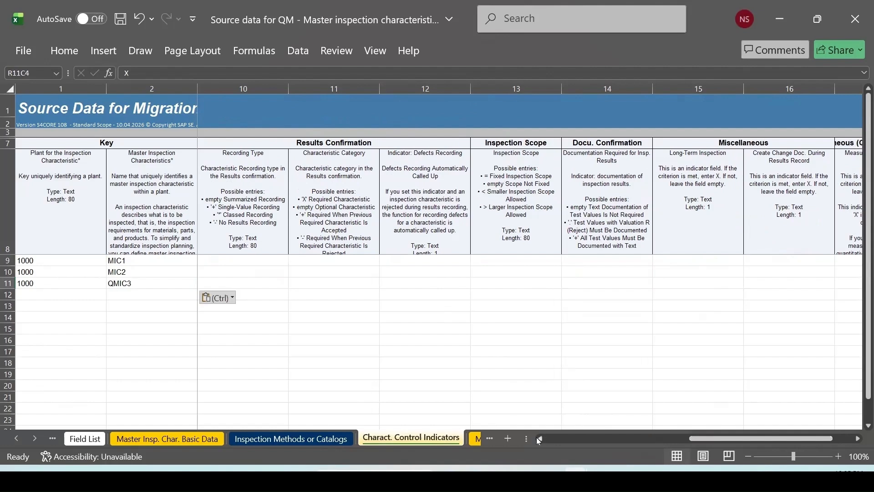
pyautogui.moveTo(539, 438); pyautogui.dragTo(539, 438)
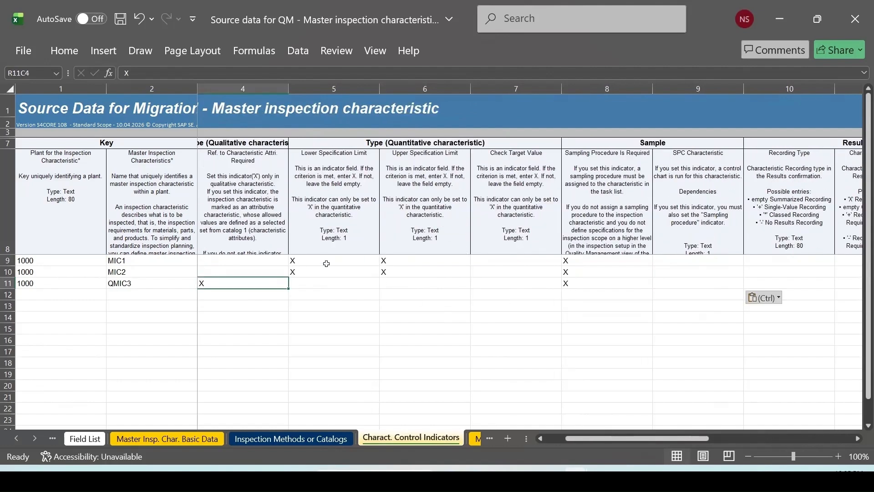
pyautogui.click(326, 260)
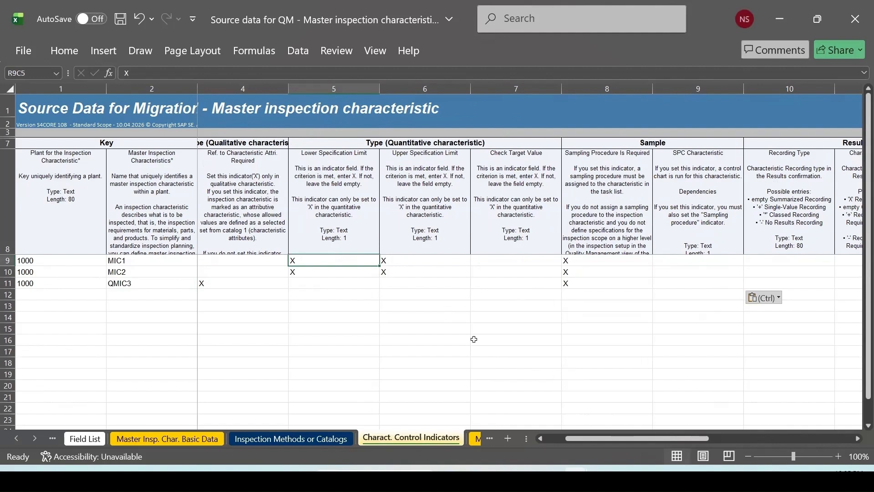
# Set the recording type of QMIC3 to single-value recording with the text value +
pyautogui.click(858, 438)
pyautogui.click(858, 438)
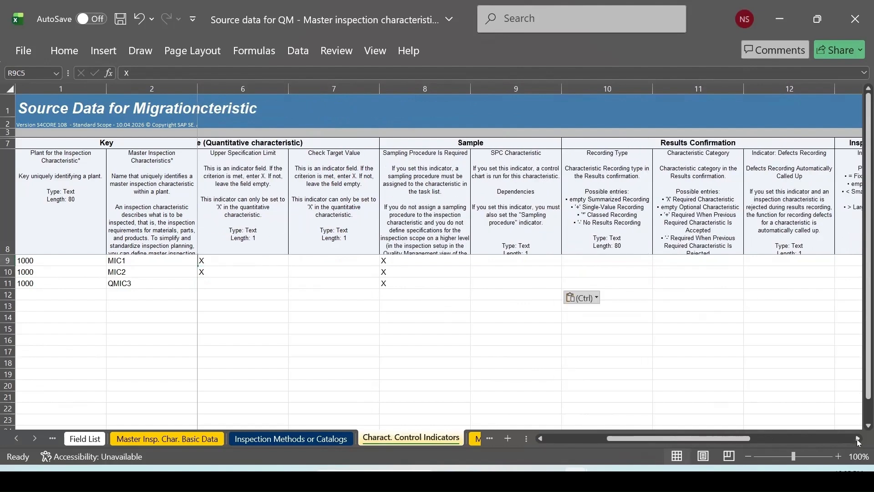
pyautogui.click(858, 438)
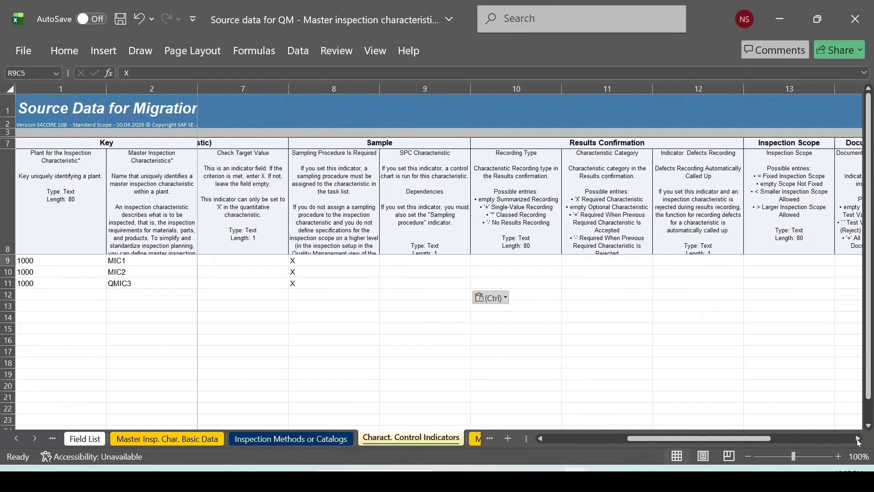
pyautogui.click(504, 258)
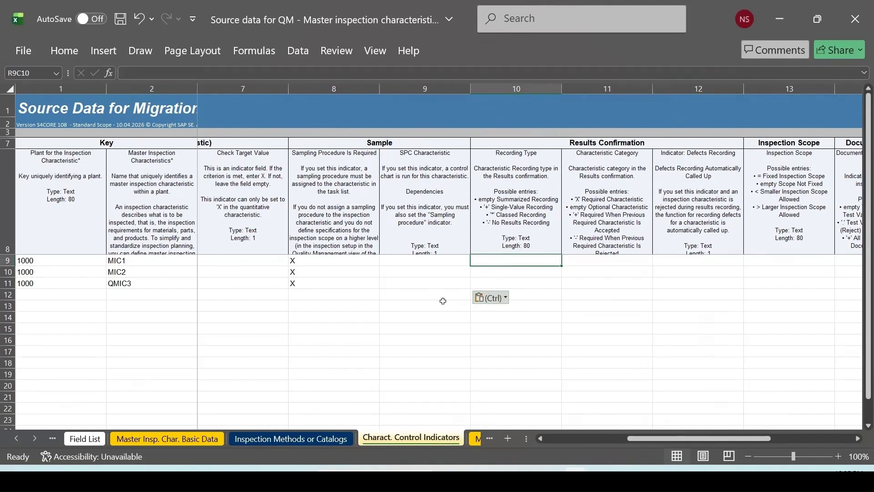
pyautogui.click(479, 283)
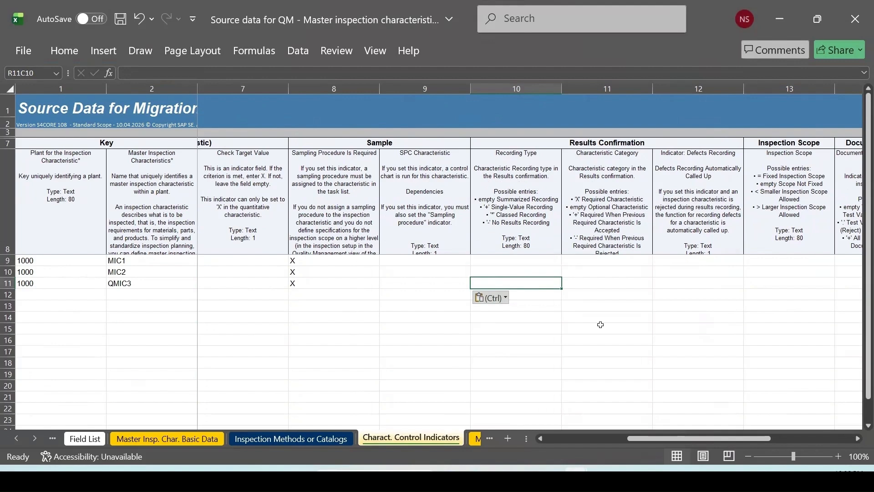
pyautogui.write("'+")
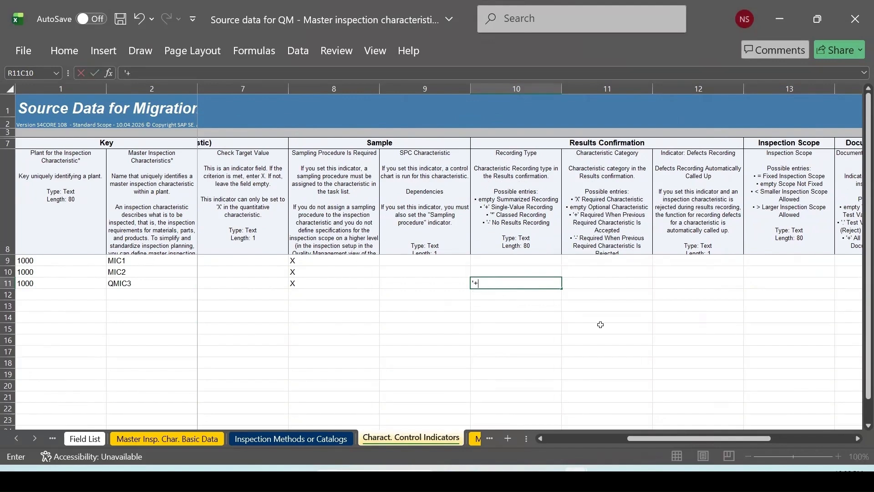
pyautogui.press('Return')
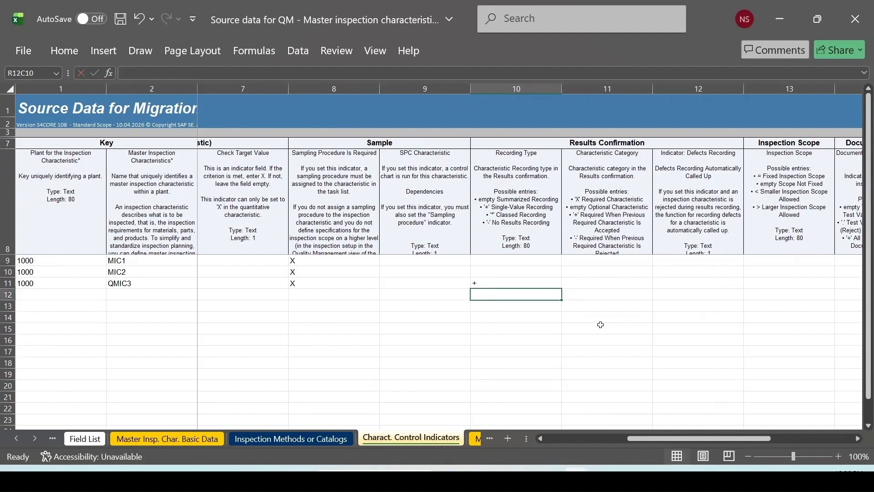
pyautogui.click(494, 281)
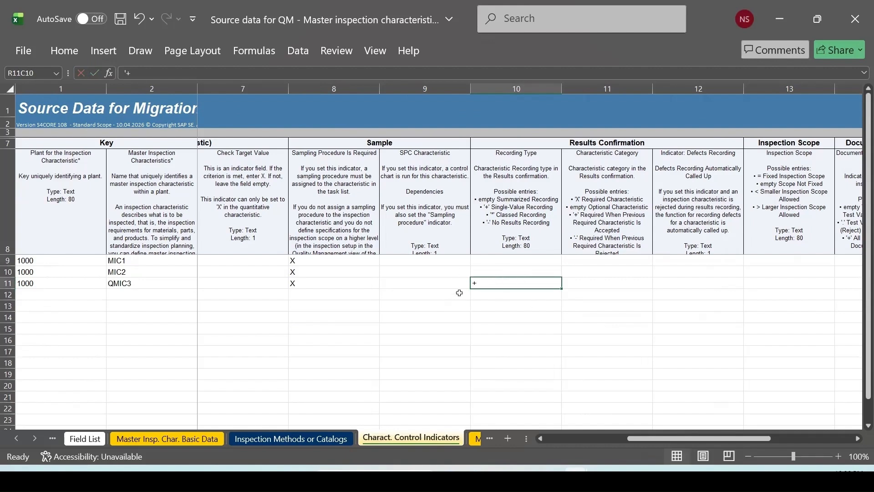
# Copy the X entries from Sampling Procedure Is Required into Characteristic Category for MIC1, MIC2 and QMIC3
pyautogui.click(143, 71)
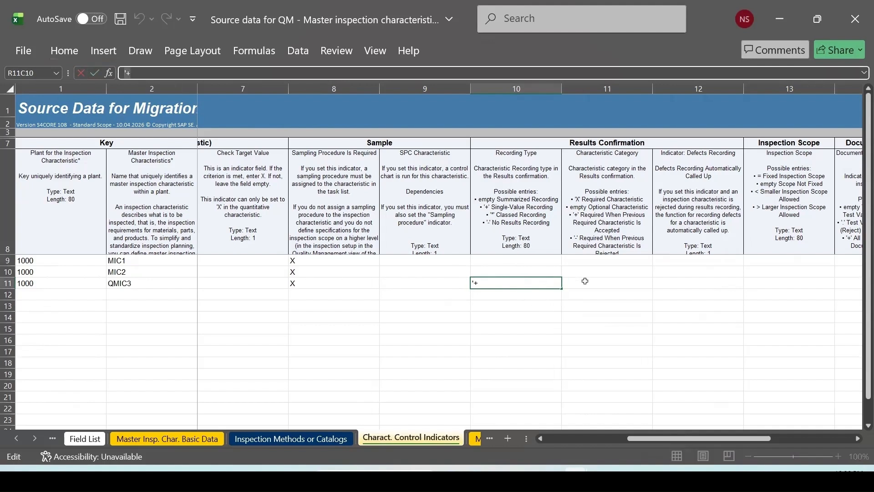
pyautogui.click(601, 262)
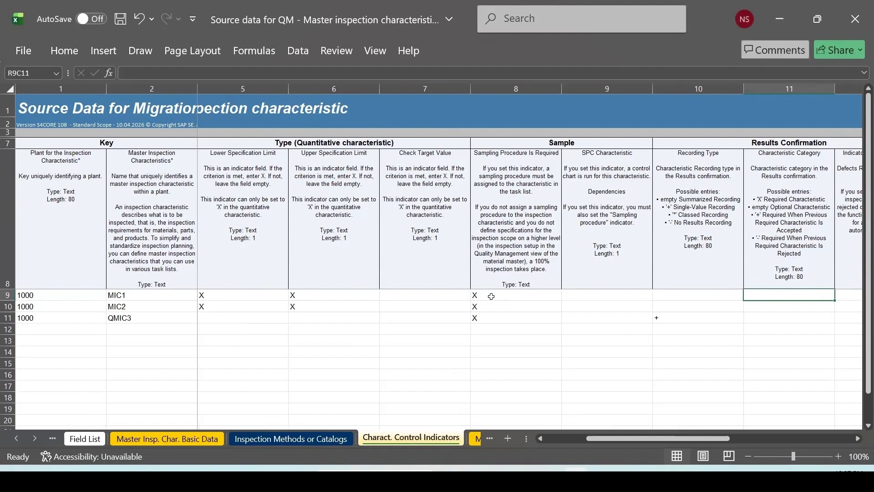
pyautogui.moveTo(491, 296); pyautogui.dragTo(489, 315)
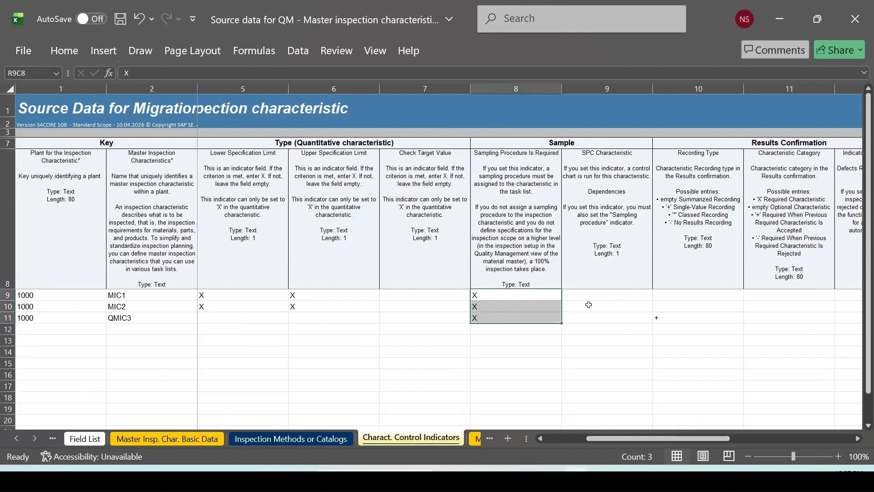
pyautogui.hotkey('ctrl', 'c')
pyautogui.click(761, 296)
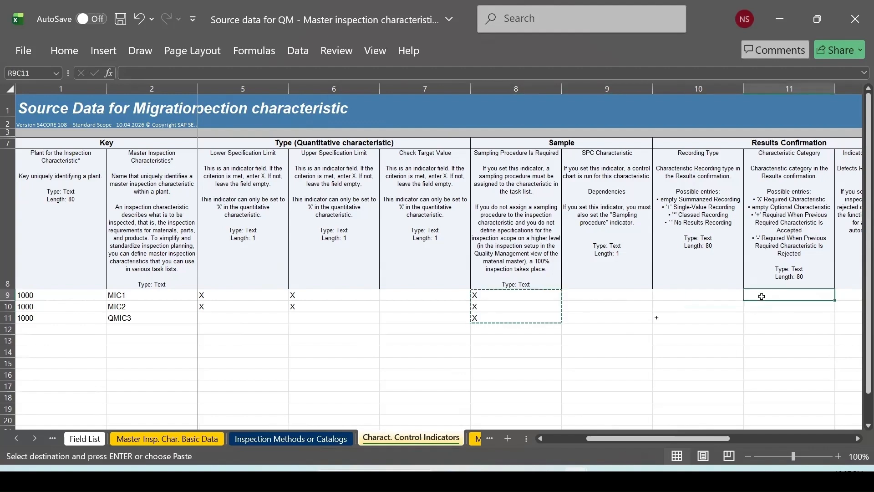
pyautogui.hotkey('ctrl', 'v')
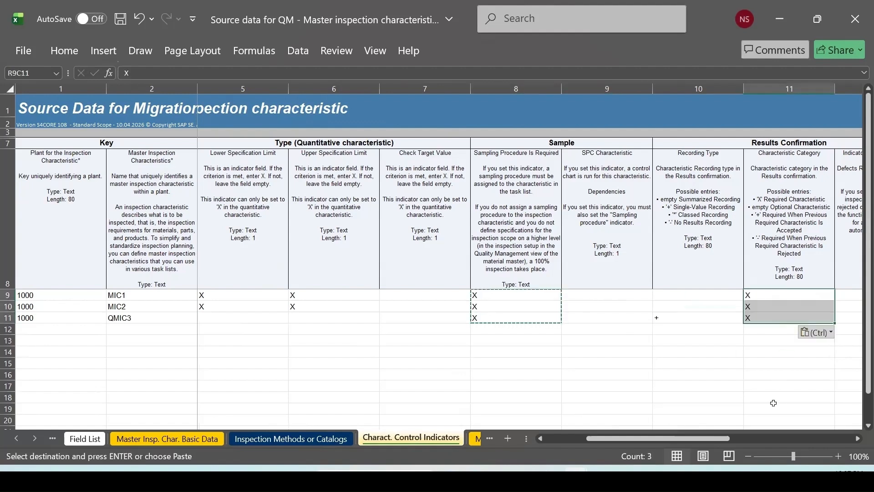
# Set the Defects Recording indicator of MIC1 to X in the control indicators
pyautogui.click(852, 439)
pyautogui.click(853, 438)
pyautogui.click(853, 438)
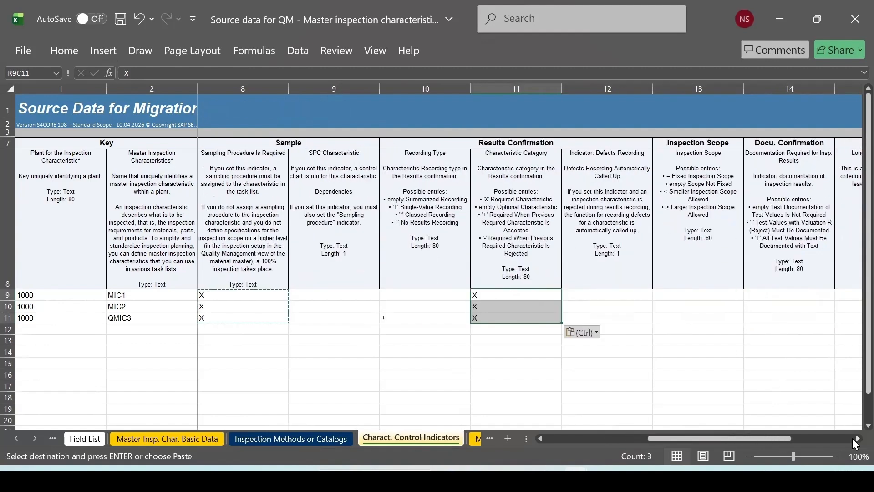
pyautogui.click(852, 438)
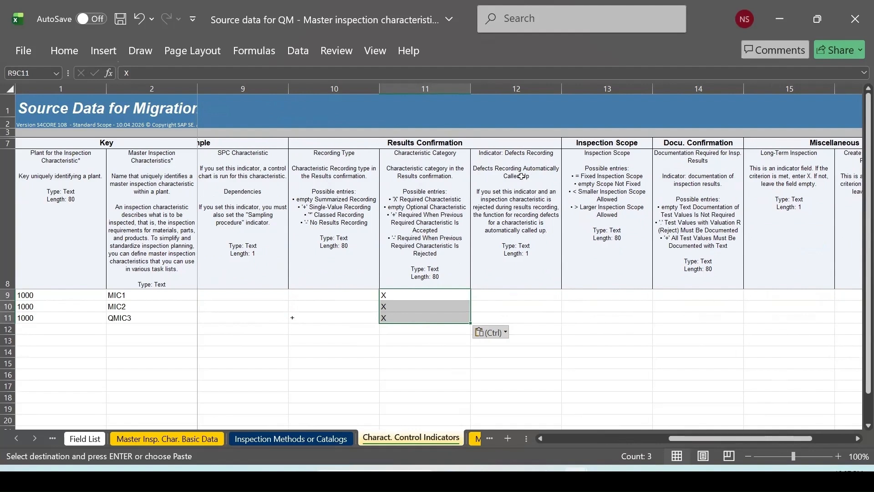
pyautogui.hotkey('alt', 'Tab')
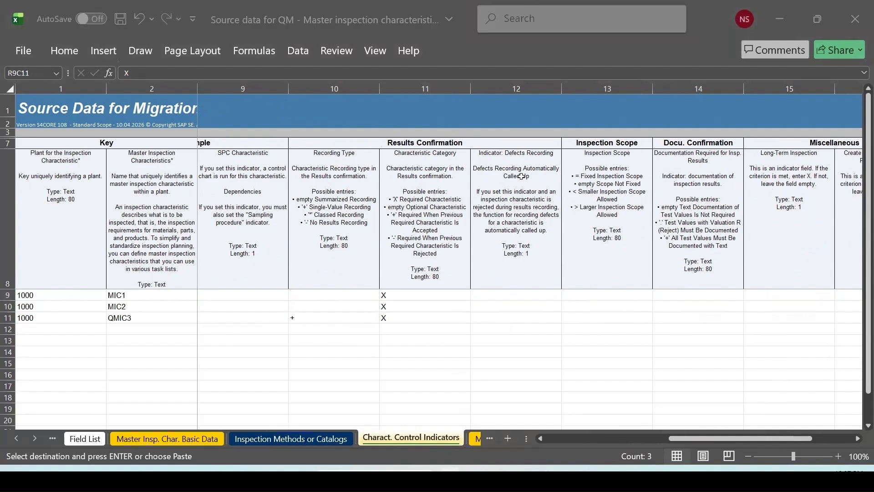
pyautogui.click(501, 296)
pyautogui.click(500, 296)
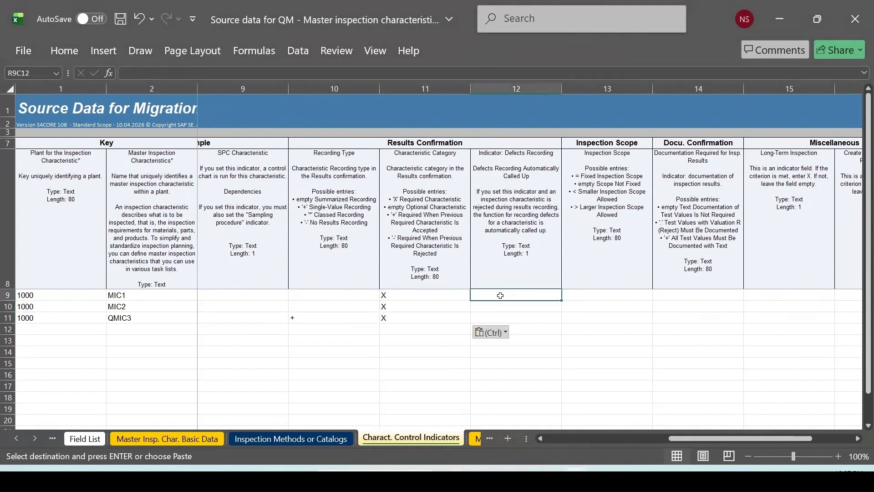
pyautogui.write('X')
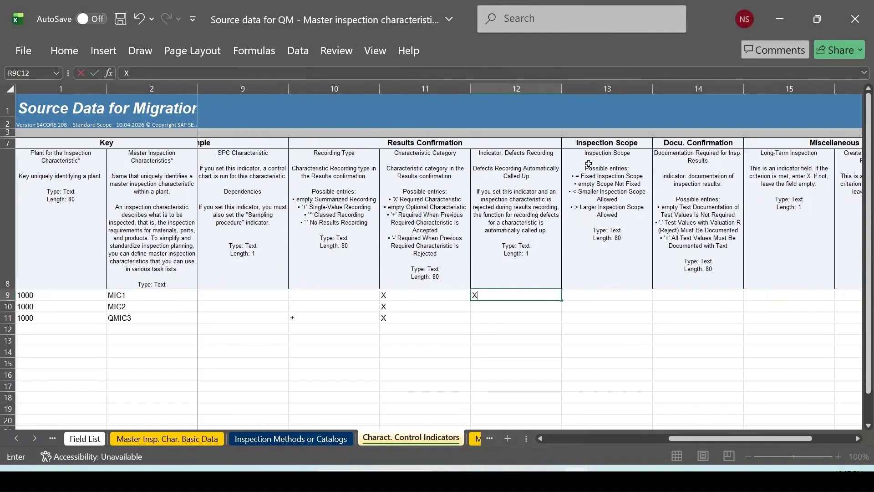
# Set the Inspection Scope of MIC1 and QMIC3 to fixed scope with the text value =
pyautogui.click(591, 294)
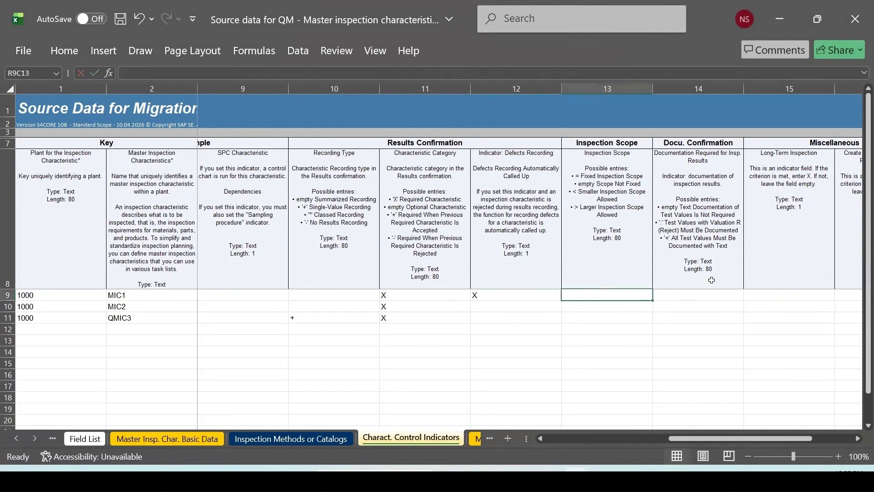
pyautogui.write("'")
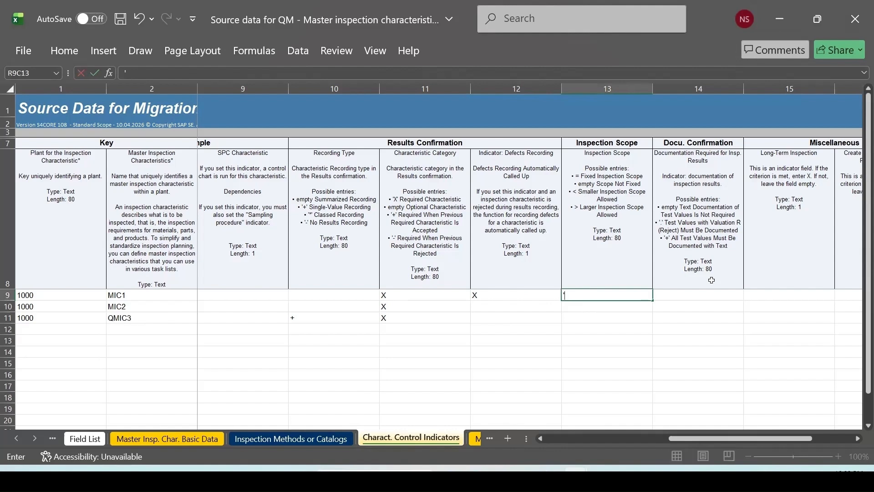
pyautogui.write('=')
pyautogui.click(570, 318)
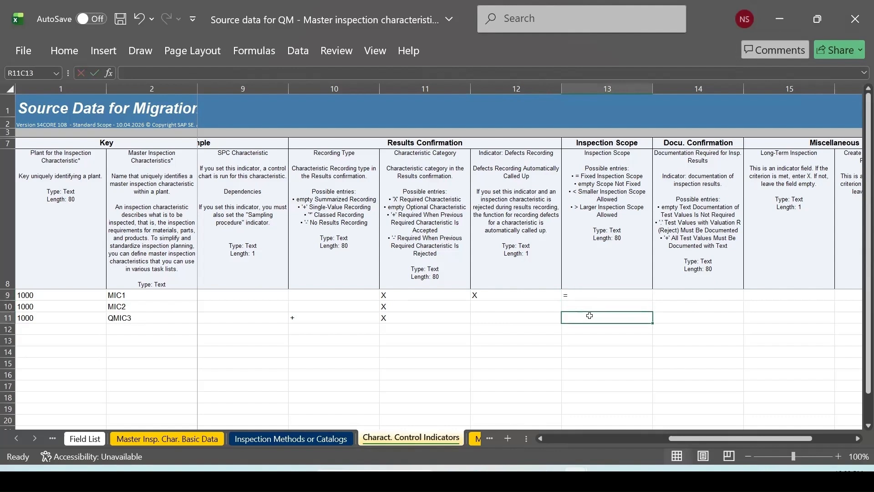
pyautogui.write("'=")
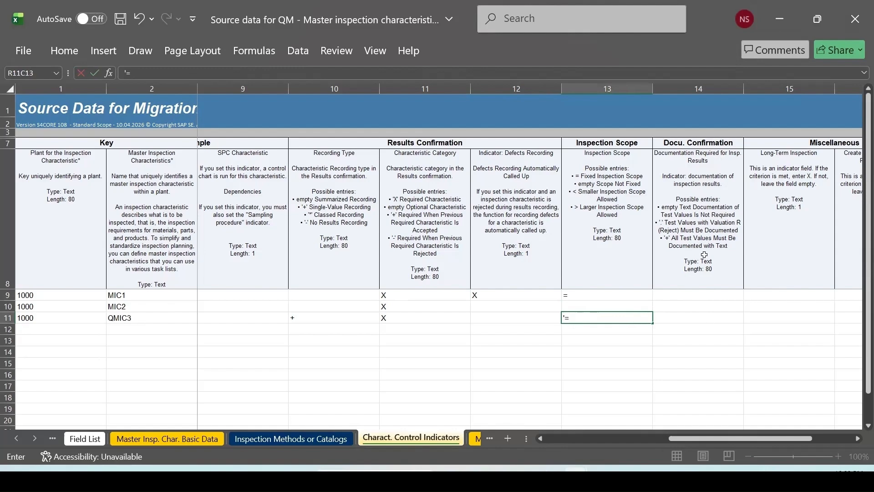
# Mark Measured Values Must Be Recorded with X for the quantitative characteristics MIC1 and MIC2
pyautogui.click(856, 439)
pyautogui.click(856, 439)
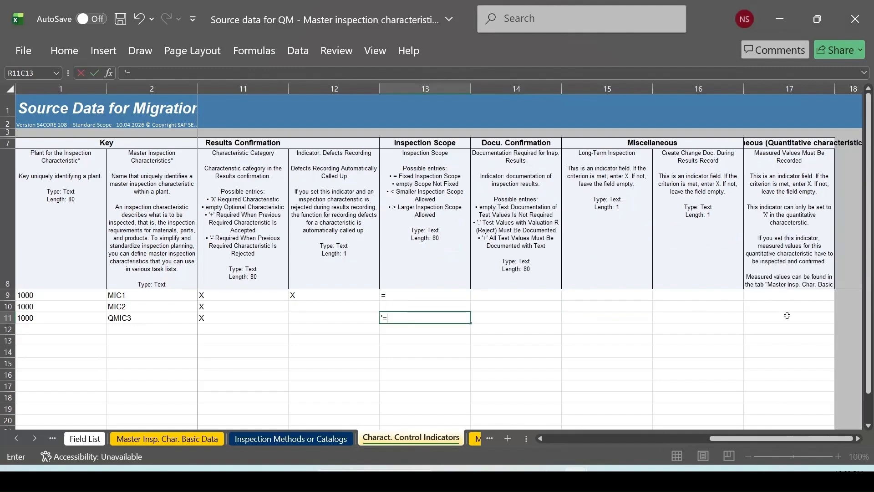
pyautogui.click(784, 296)
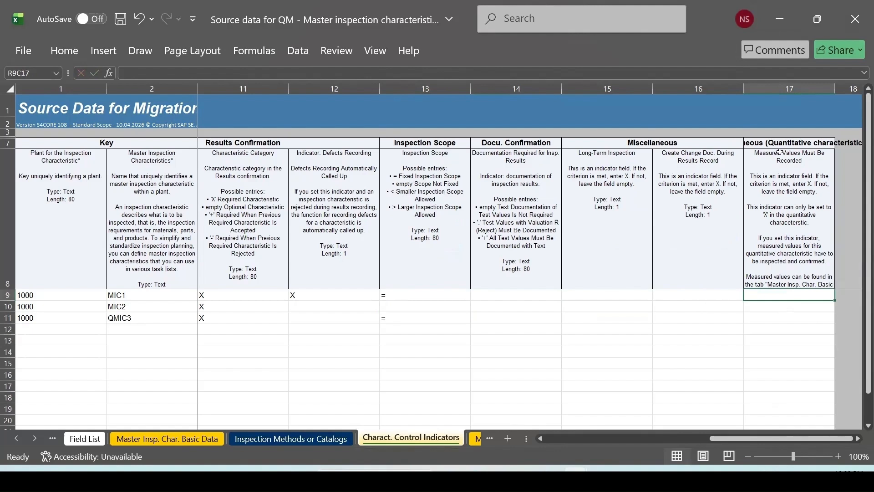
pyautogui.write('X')
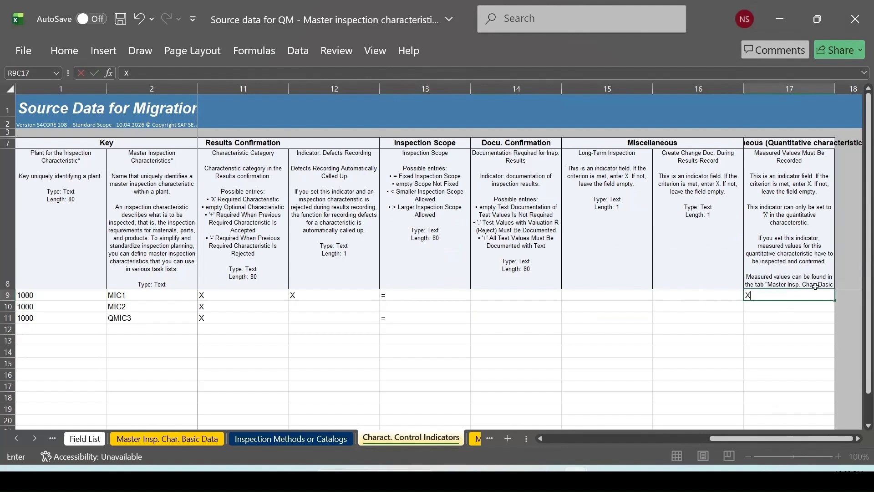
pyautogui.press('Return')
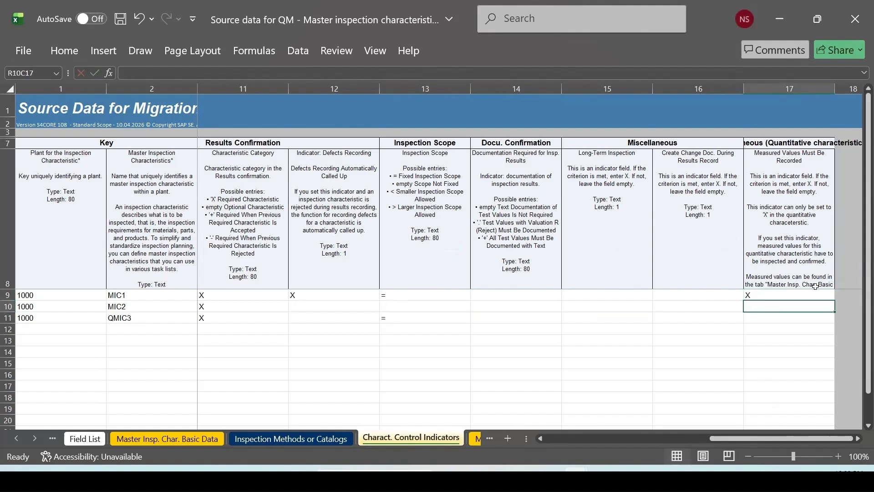
pyautogui.write('X')
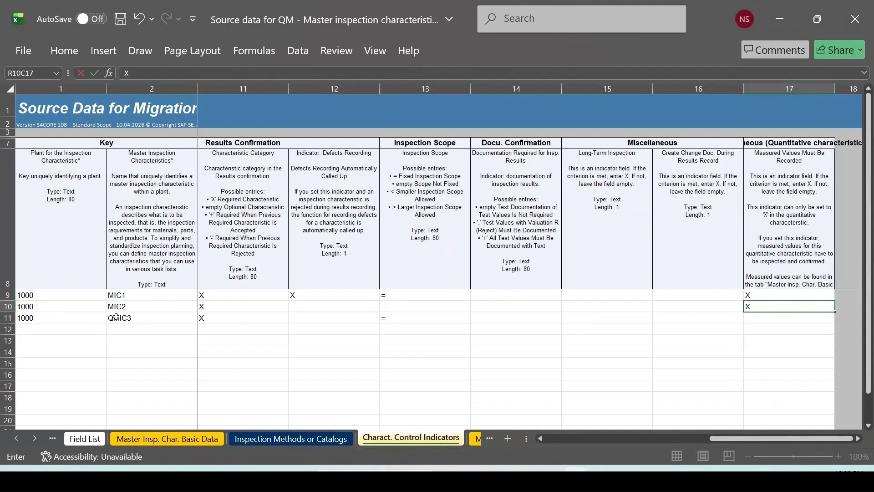
pyautogui.click(758, 315)
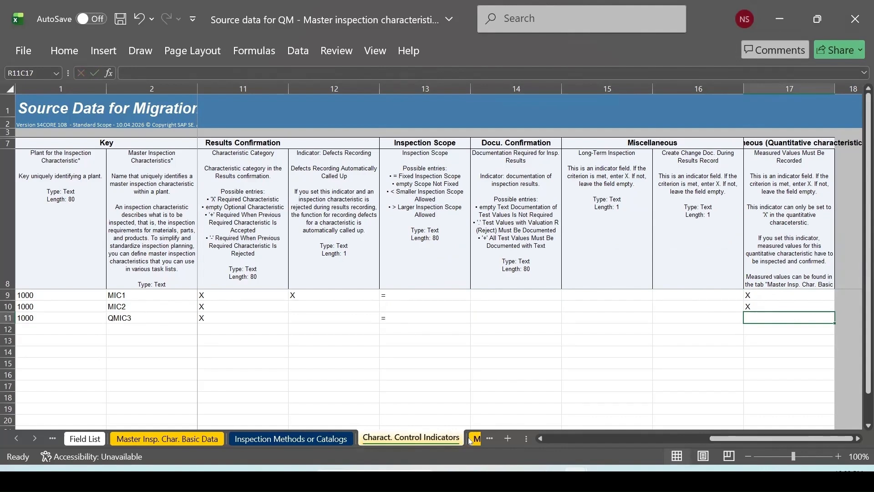
# Copy the plant 1000 keys for MIC1, MIC2 and QMIC3 into the Master Insp. Char. Short Texts sheet and enlarge its header row
pyautogui.moveTo(46, 296); pyautogui.dragTo(129, 319)
pyautogui.hotkey('ctrl', 'c')
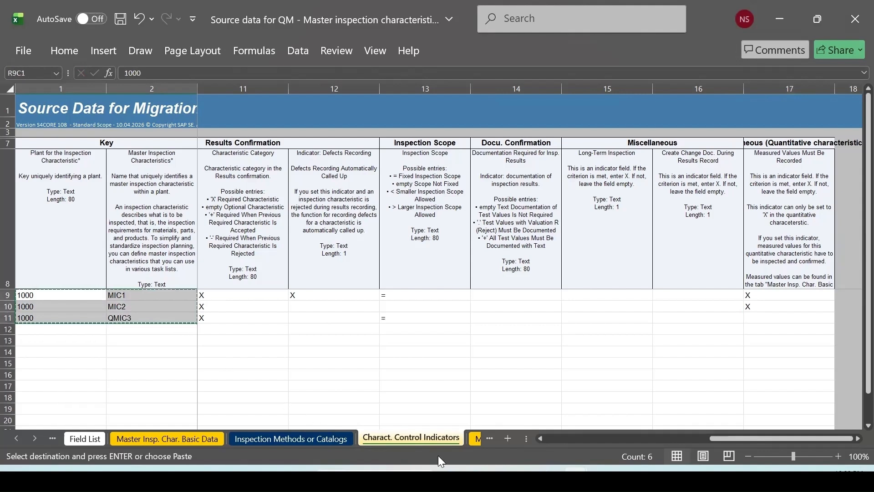
pyautogui.click(476, 439)
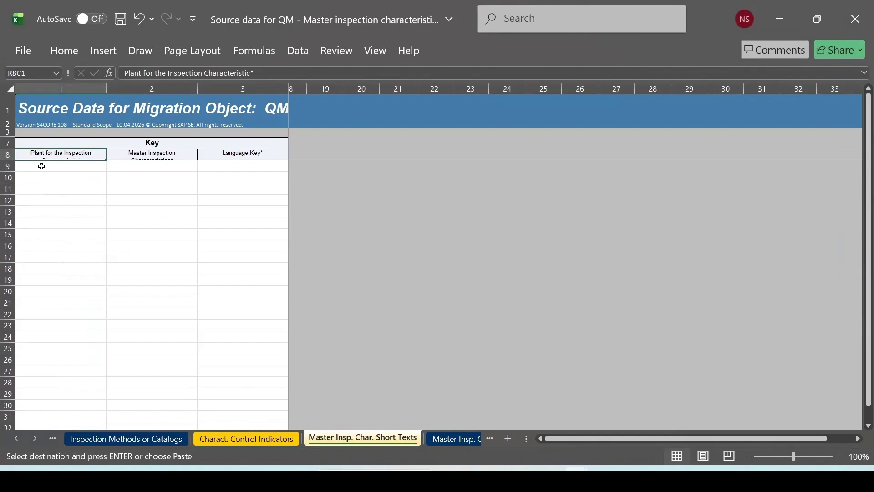
pyautogui.moveTo(7, 160); pyautogui.dragTo(5, 214)
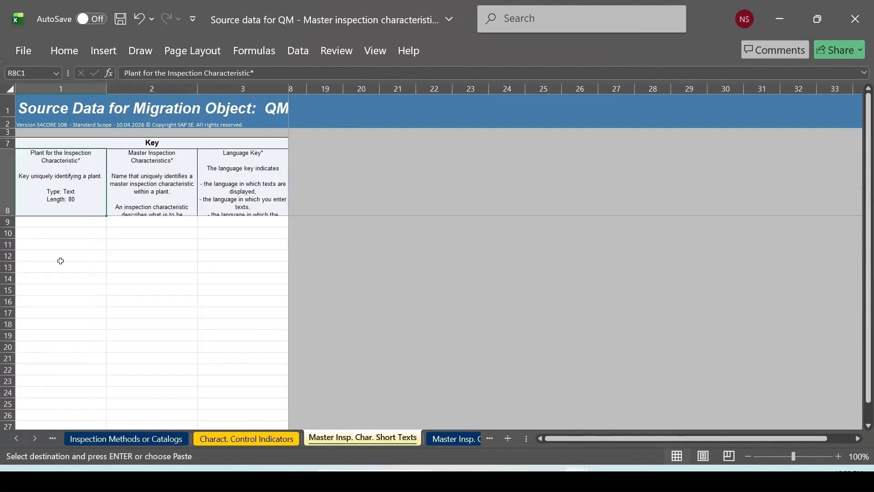
pyautogui.click(21, 224)
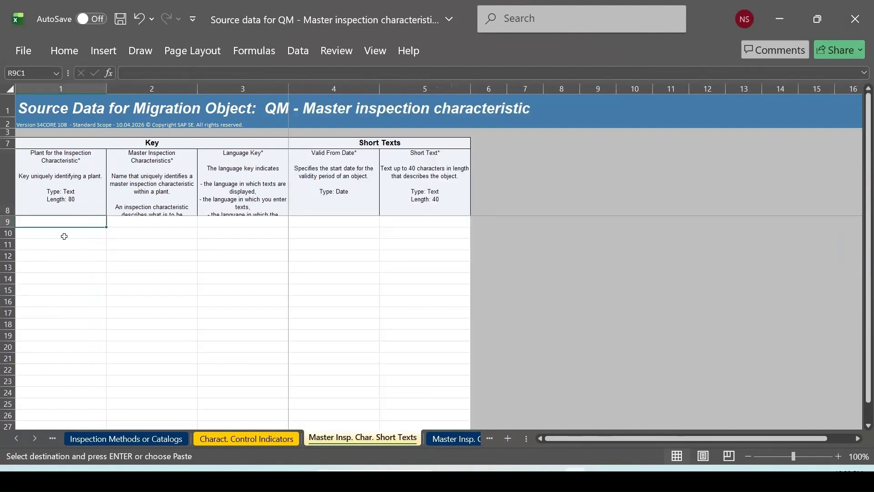
pyautogui.hotkey('ctrl', 'v')
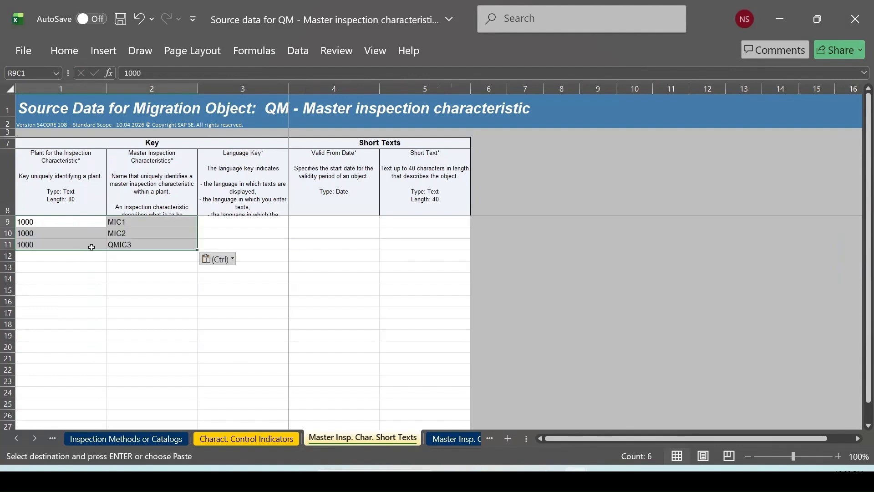
# Set the language key to EN for MIC1, MIC2 and QMIC3 in the short texts
pyautogui.click(279, 222)
pyautogui.write('EN')
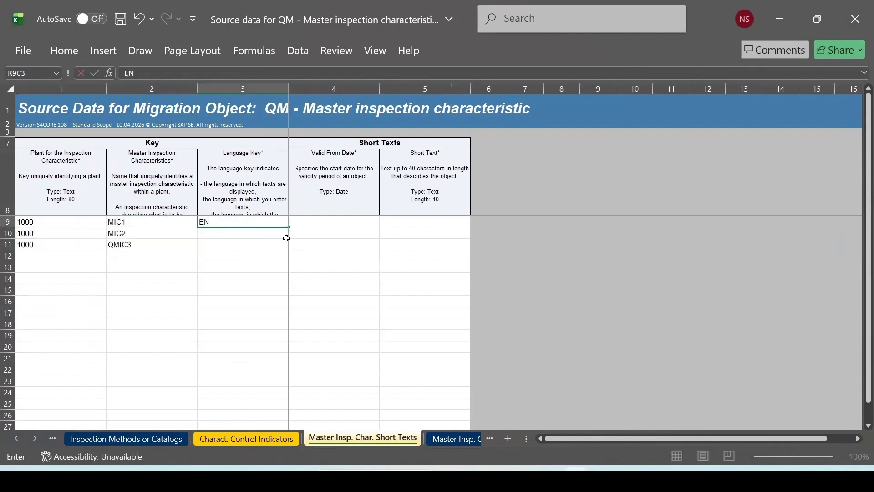
pyautogui.click(234, 235)
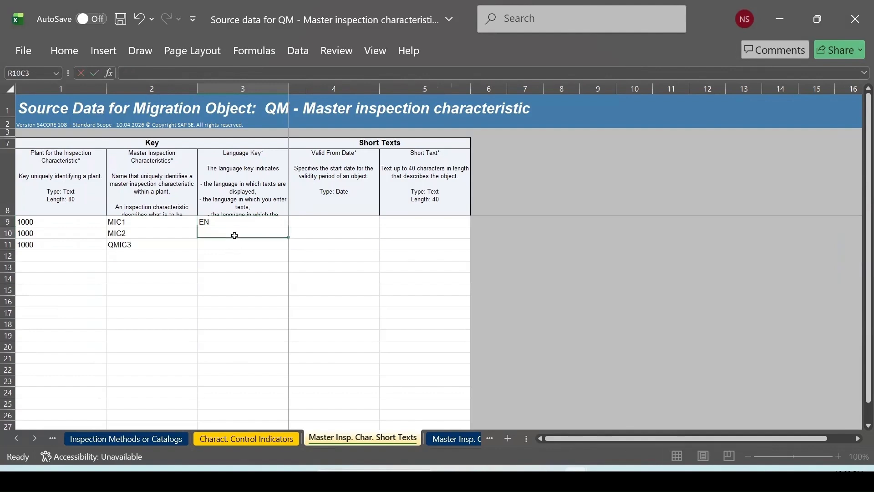
pyautogui.write('E')
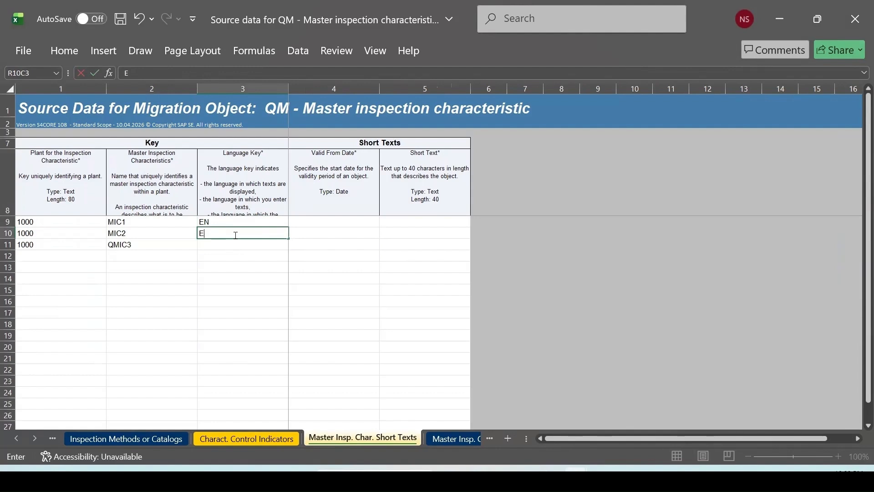
pyautogui.write('N')
pyautogui.click(264, 244)
pyautogui.write('EN')
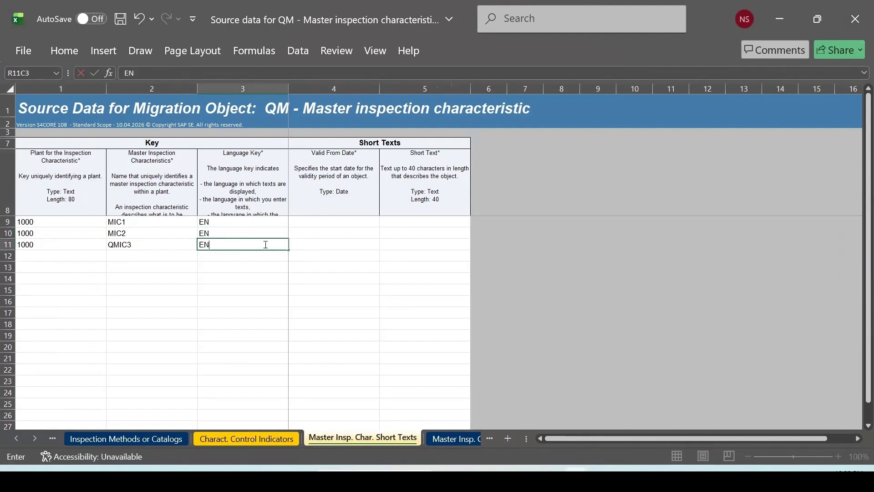
pyautogui.click(109, 291)
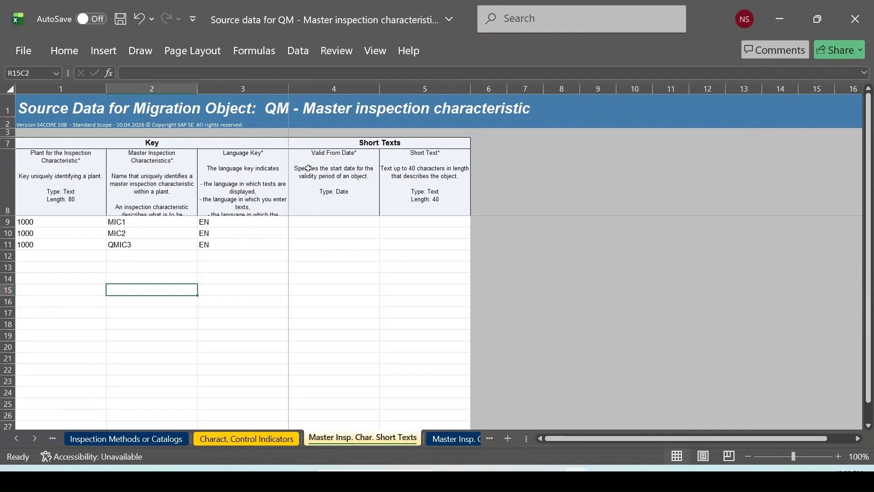
# Copy the valid-from dates 04.07.2026 and the short texts MIC1, MIC2 and QMIC3 from the XSource data workbook into the template
pyautogui.click(315, 221)
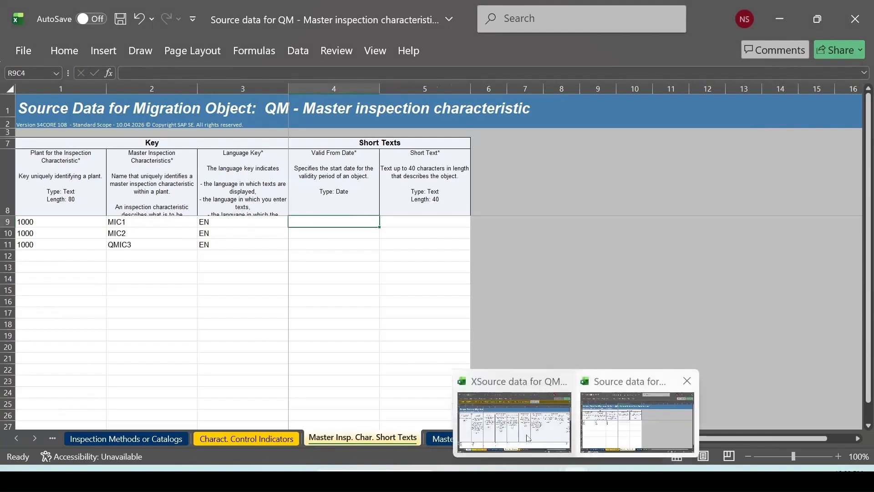
pyautogui.click(486, 439)
pyautogui.click(487, 440)
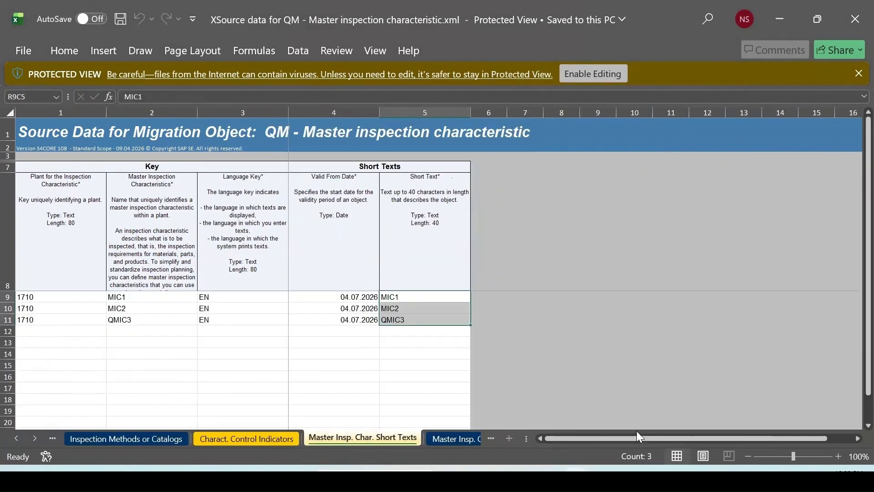
pyautogui.moveTo(327, 295); pyautogui.dragTo(403, 318)
pyautogui.hotkey('ctrl', 'c')
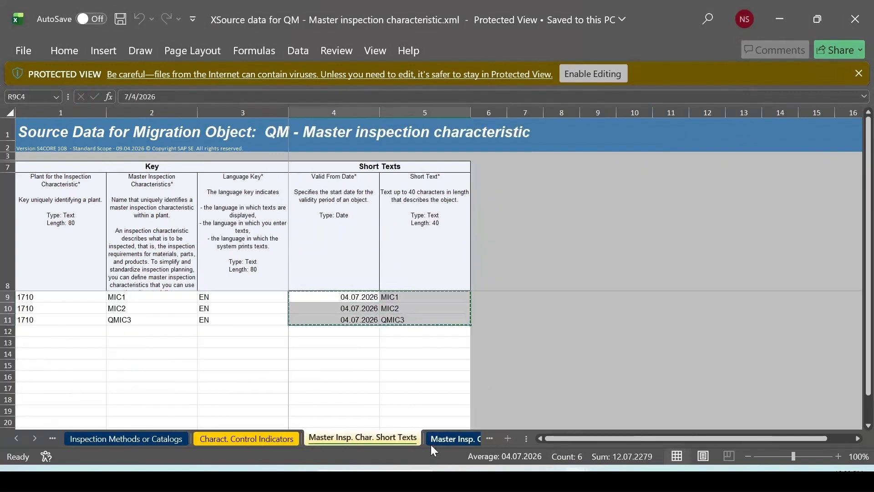
pyautogui.moveTo(575, 477)
pyautogui.click(523, 421)
pyautogui.hotkey('ctrl', 'v')
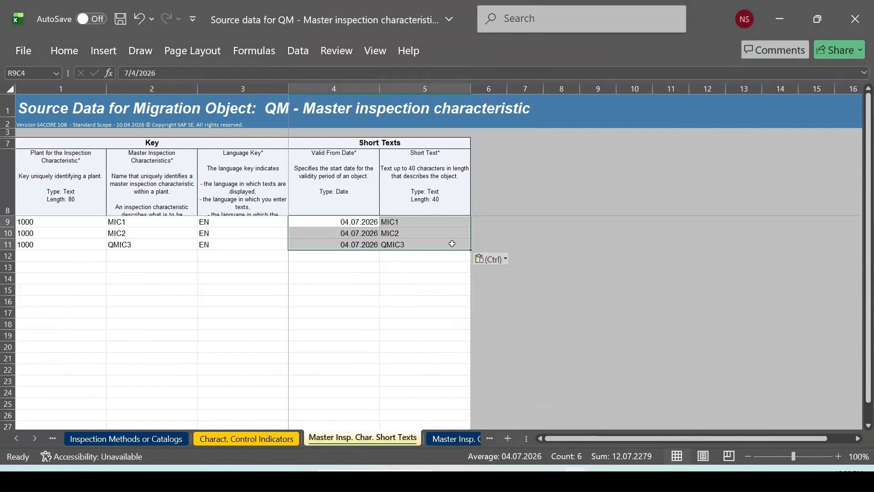
pyautogui.click(343, 221)
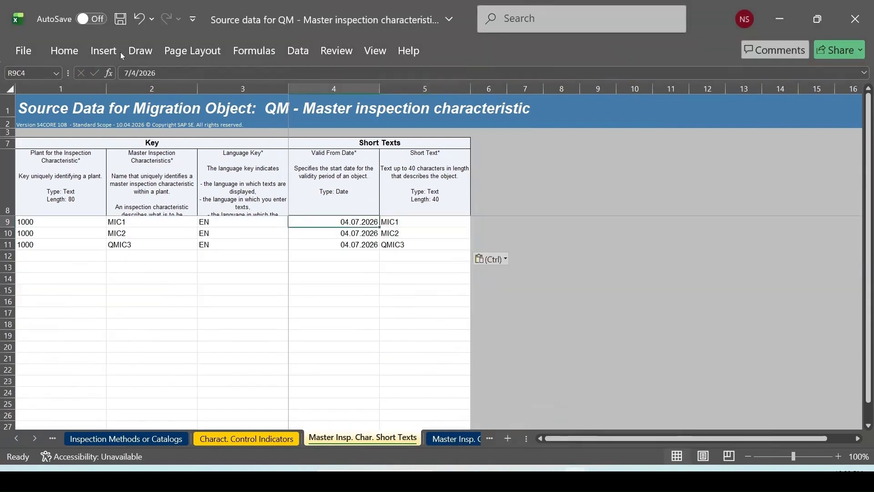
# Check the valid-from date of MIC1, then open the Master Insp. Char. Long Texts sheet and enlarge its header row
pyautogui.click(162, 74)
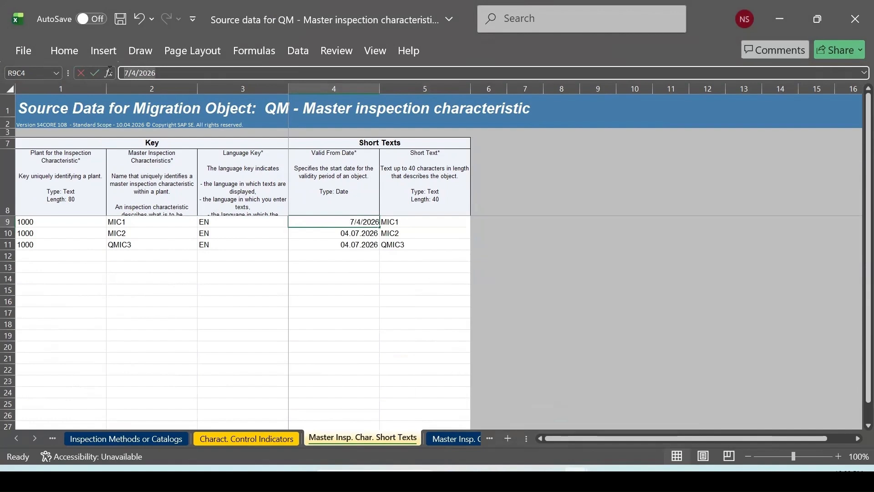
pyautogui.click(346, 293)
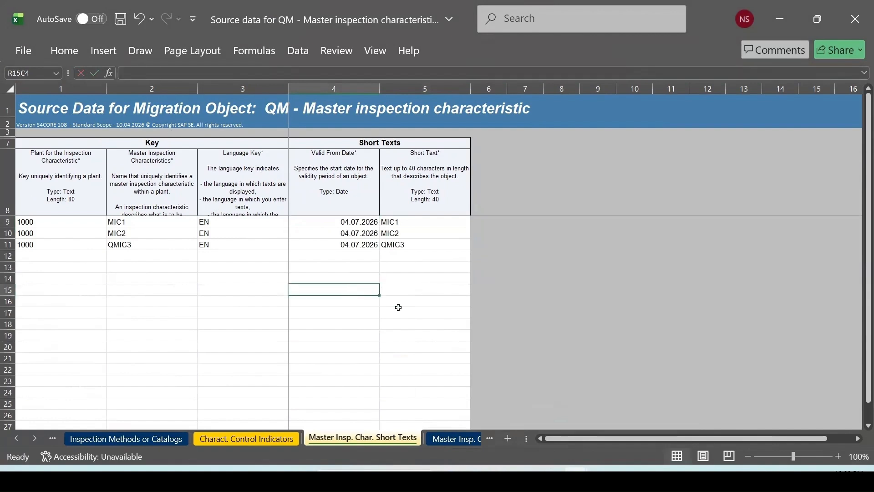
pyautogui.click(453, 440)
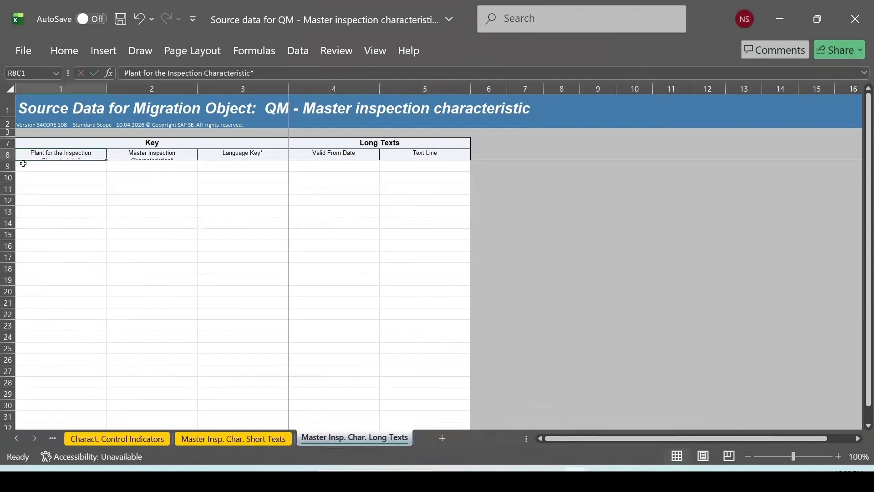
pyautogui.moveTo(11, 158); pyautogui.dragTo(27, 235)
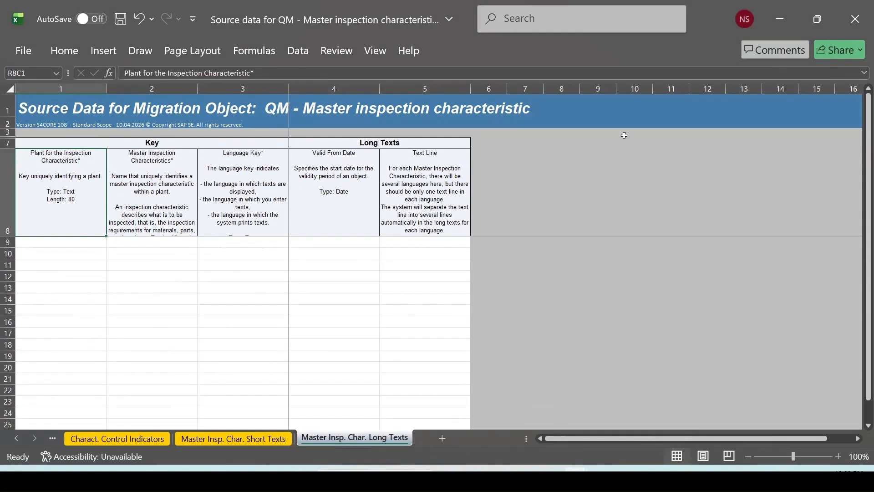
# Save the filled master inspection characteristic template and close its workbook
pyautogui.click(120, 19)
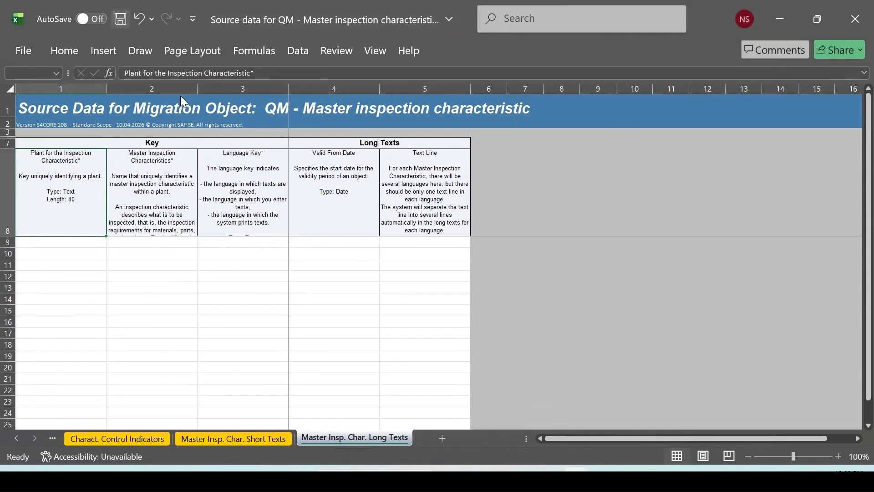
pyautogui.click(443, 292)
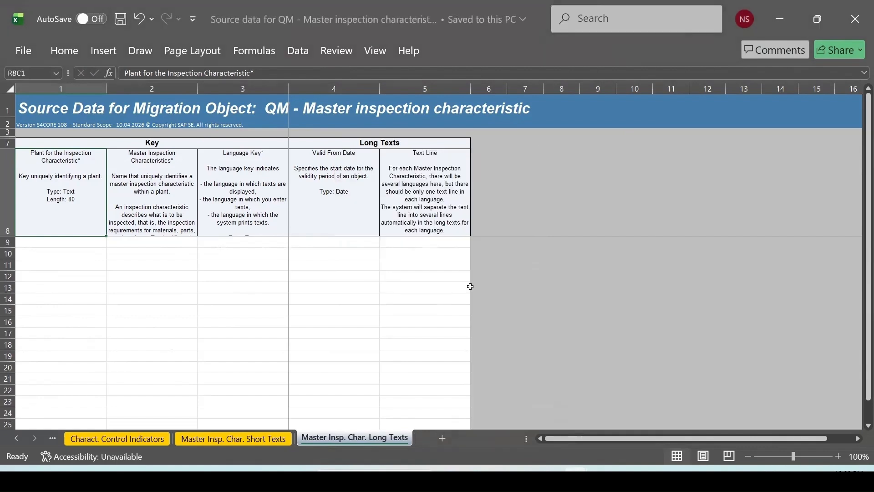
pyautogui.click(855, 23)
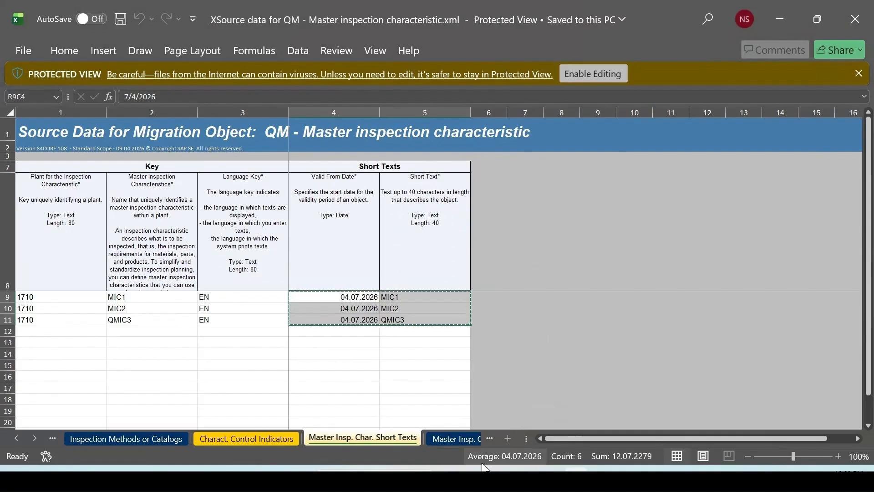
# Switch to the MIC-Migration project in the browser and upload Source data for QM - Master inspection characteristic.xml from the Desktop
pyautogui.click(476, 479)
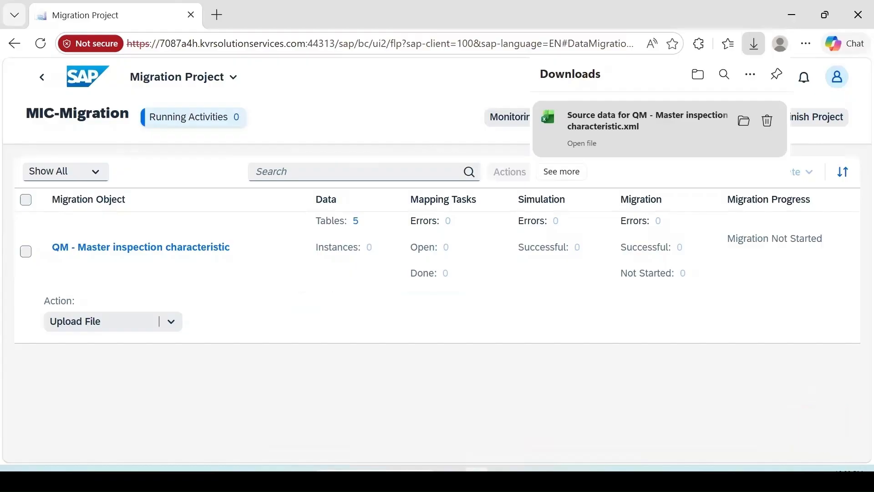
pyautogui.click(90, 328)
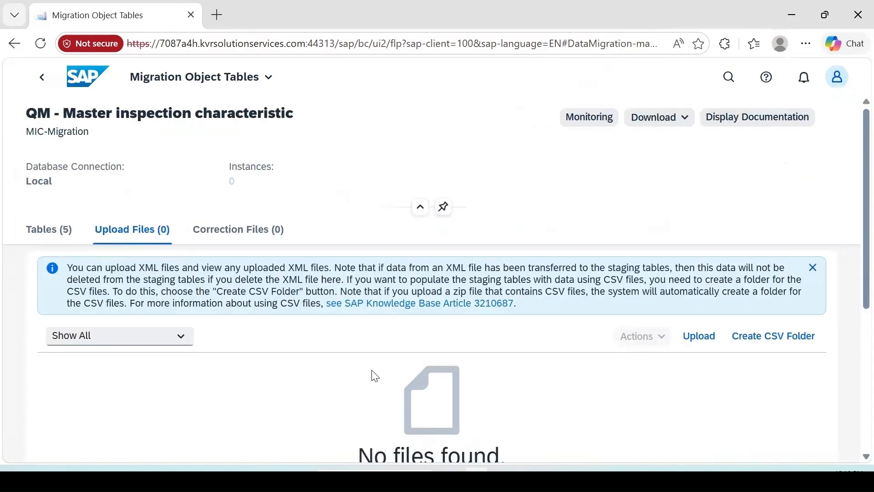
pyautogui.click(704, 337)
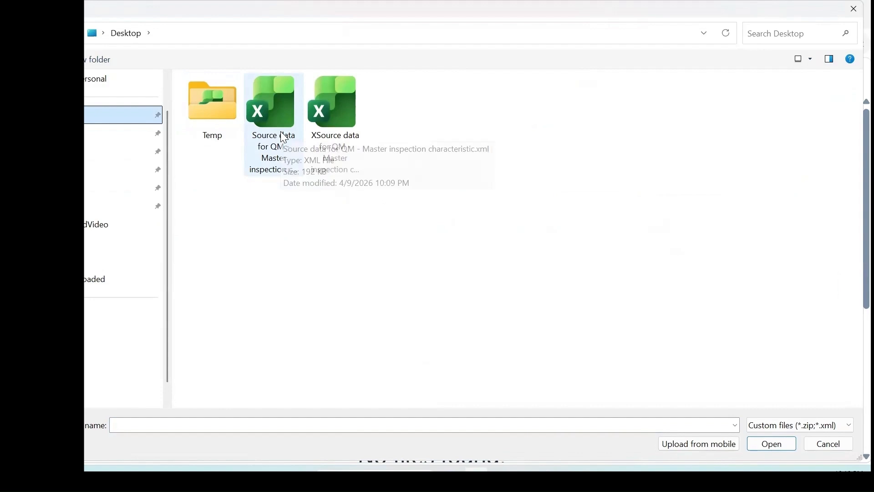
pyautogui.doubleClick(283, 136)
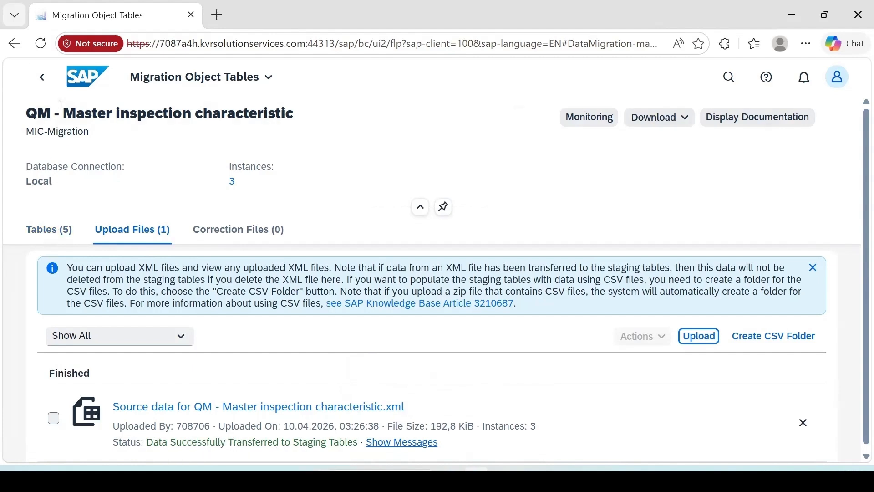
# Return to the migration project and prepare the staging tables for QM - Master inspection characteristic without the consistency check
pyautogui.click(42, 77)
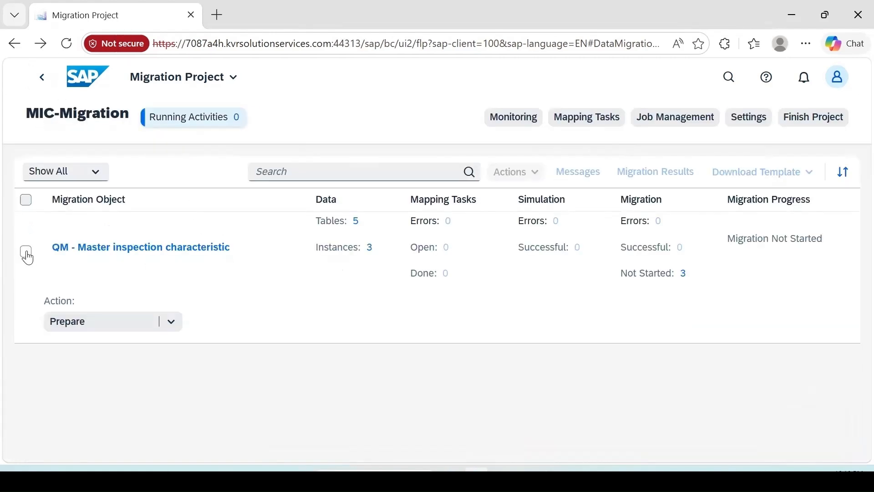
pyautogui.click(91, 323)
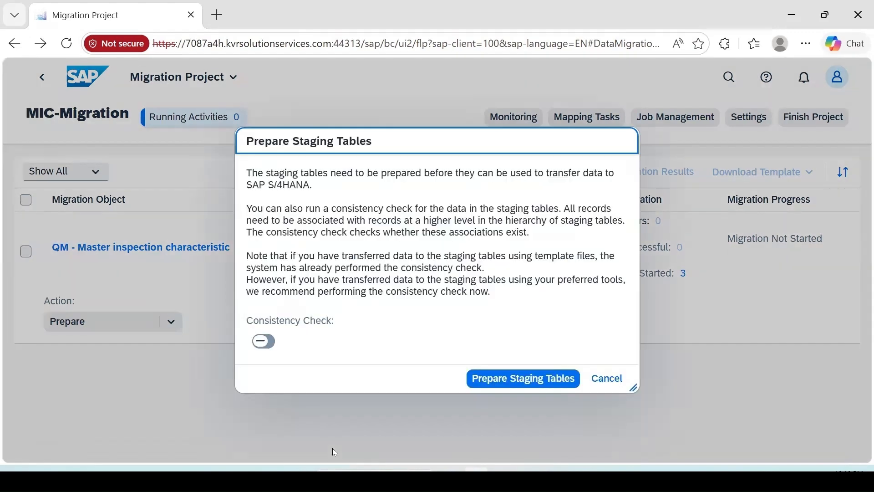
pyautogui.click(517, 381)
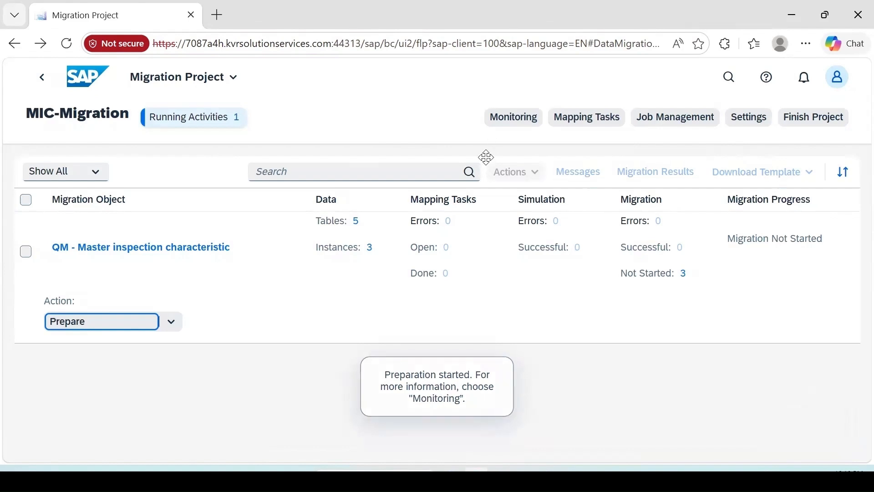
# Review the monitoring activities and the messages of the data transfer to the staging tables, and return to the project
pyautogui.click(518, 119)
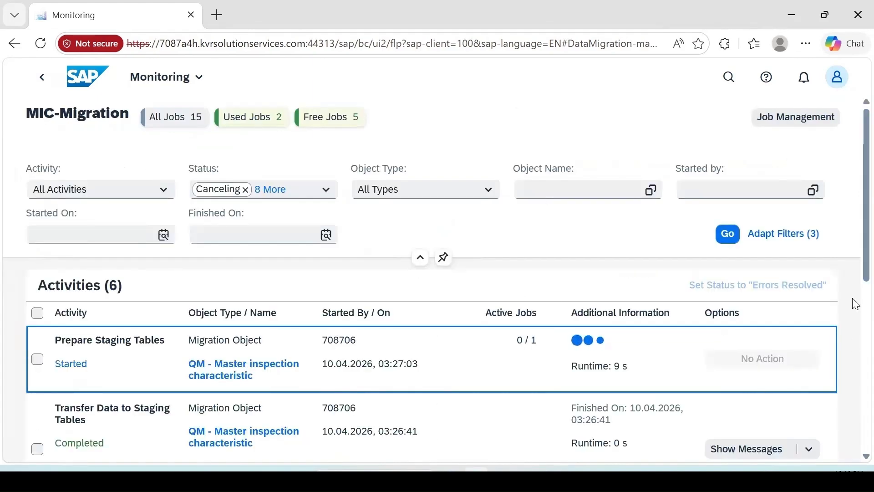
pyautogui.scroll(-3, 853, 314)
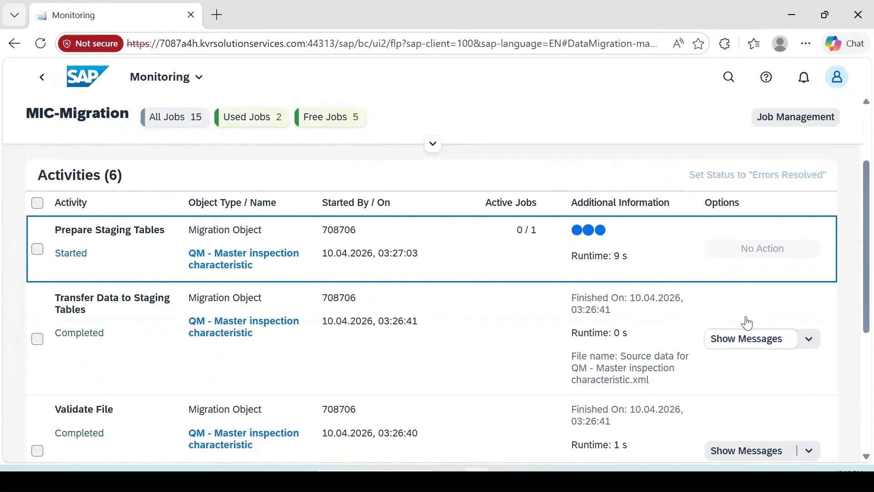
pyautogui.click(761, 347)
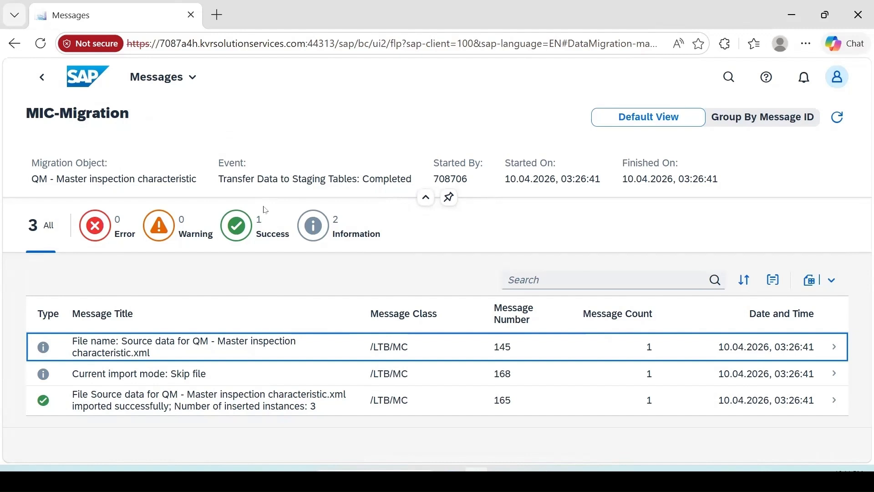
pyautogui.click(41, 85)
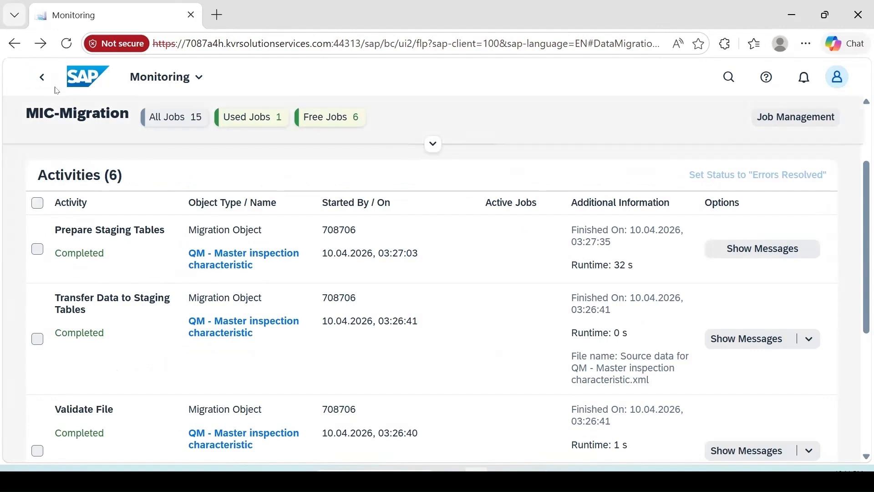
pyautogui.click(42, 77)
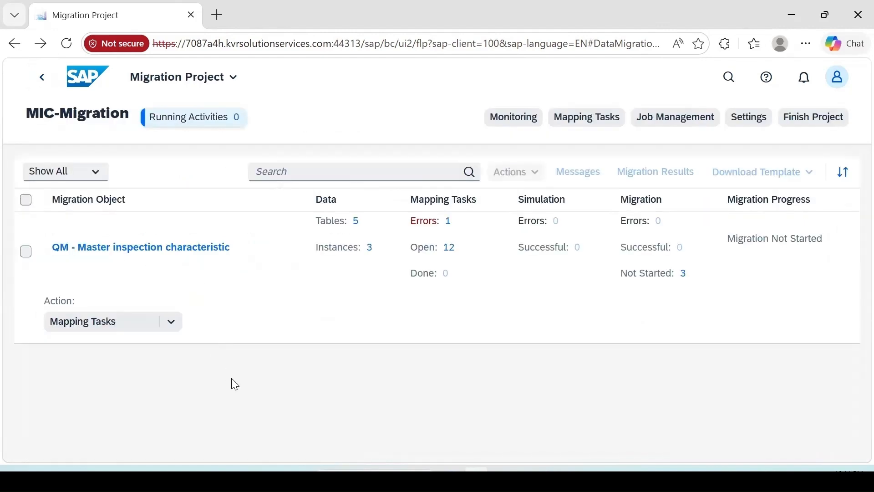
# In the mapping tasks, map the catalog type source value characteristic attributes to target value 1 (Characteristic Attributes) and confirm it
pyautogui.click(111, 321)
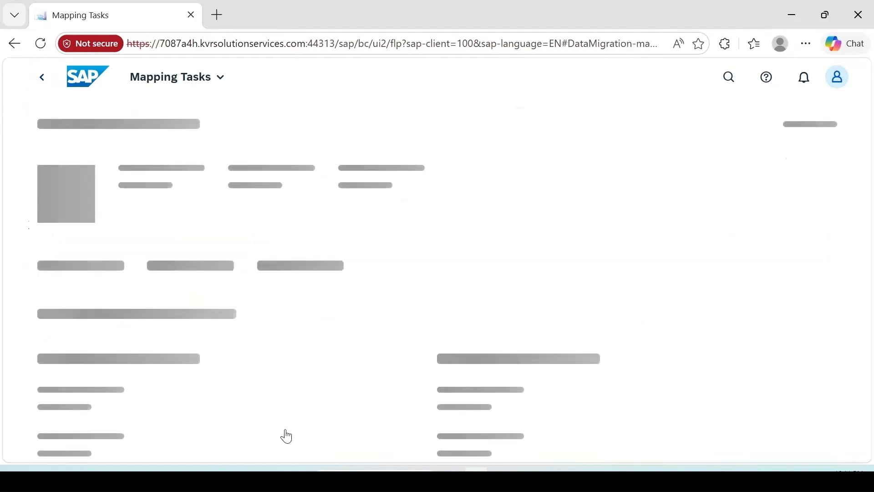
pyautogui.scroll(-5, 282, 324)
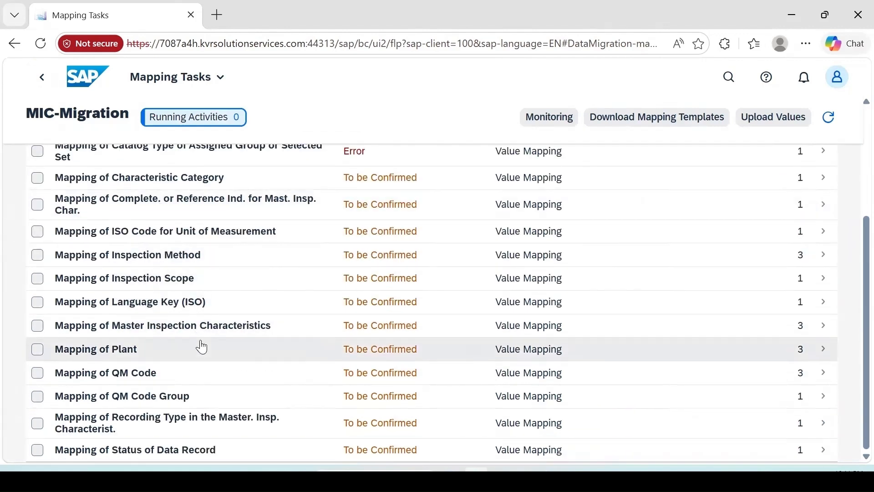
pyautogui.scroll(5, 217, 373)
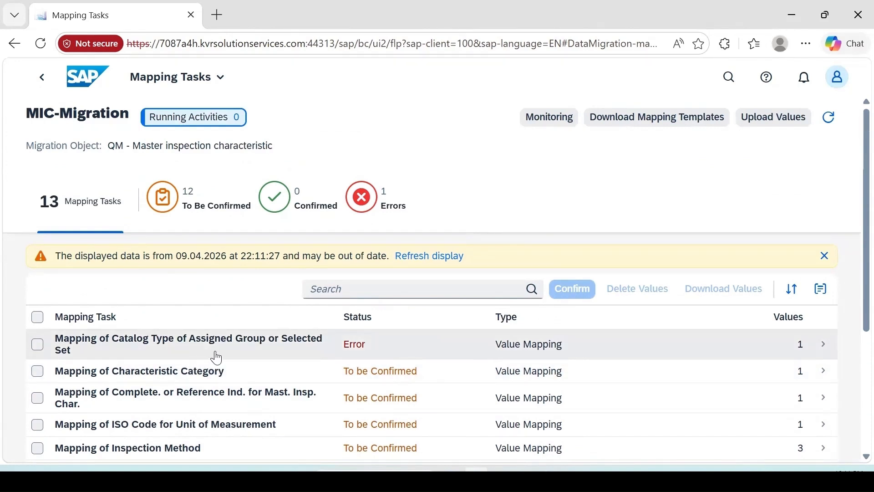
pyautogui.click(242, 343)
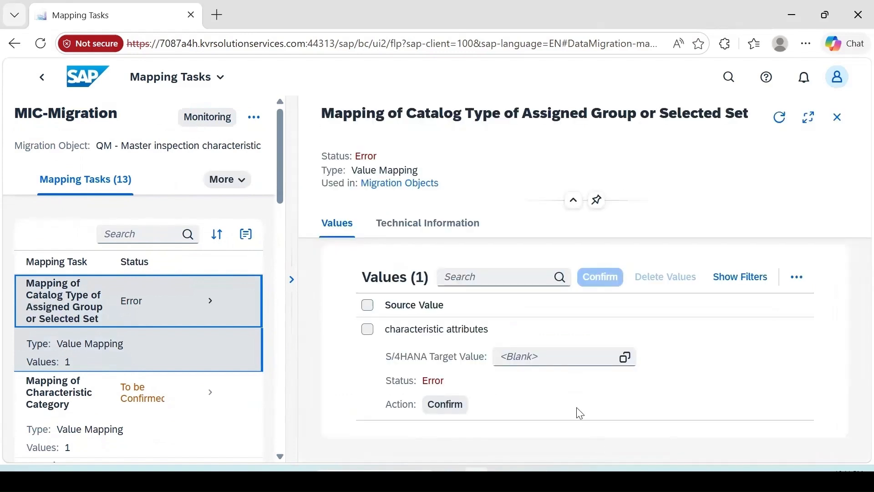
pyautogui.click(626, 358)
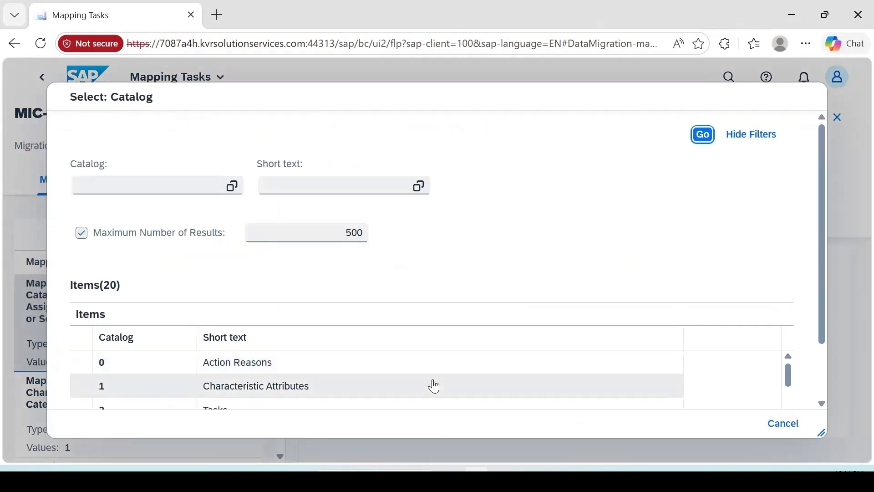
pyautogui.click(235, 388)
pyautogui.click(235, 388)
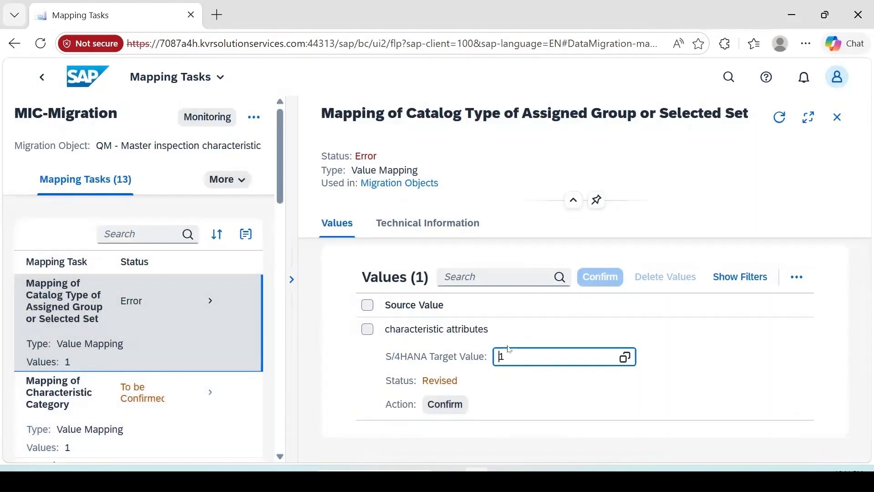
pyautogui.click(444, 407)
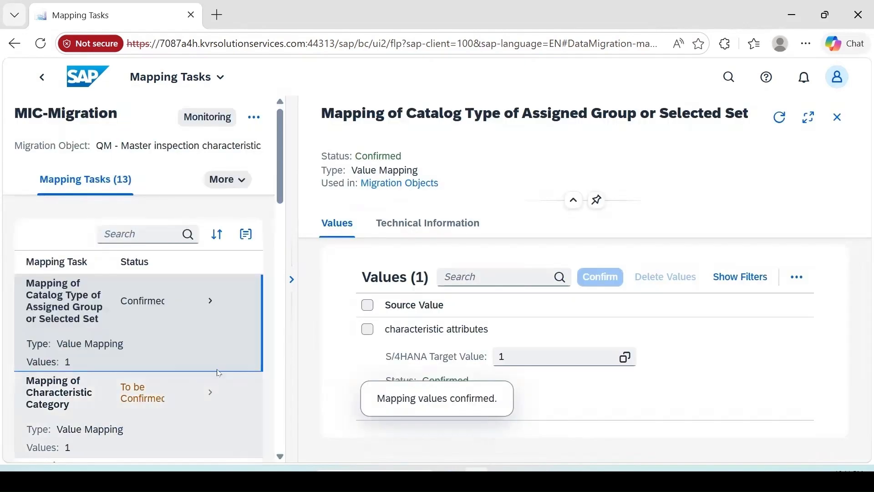
# Confirm the Characteristic Category mapping with target X and the Complete or Reference Indicator mapping with target 1
pyautogui.click(152, 396)
pyautogui.click(625, 357)
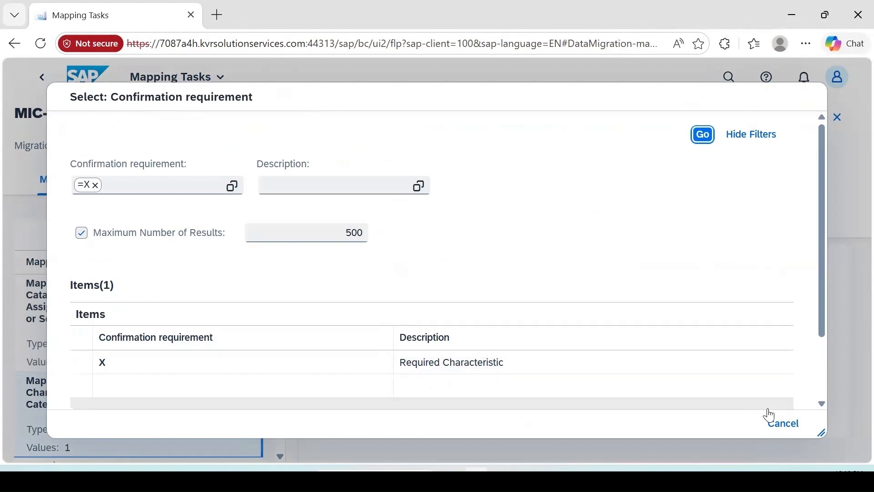
pyautogui.click(783, 424)
pyautogui.click(435, 406)
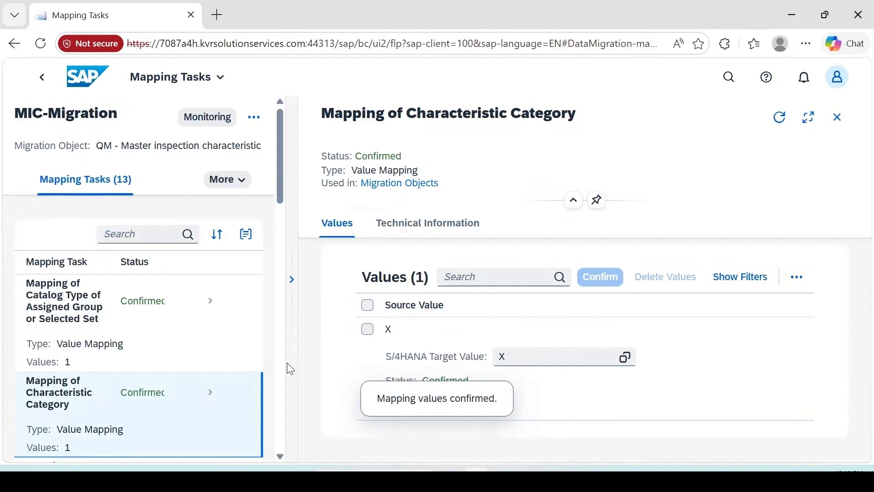
pyautogui.scroll(-5, 234, 353)
pyautogui.click(168, 275)
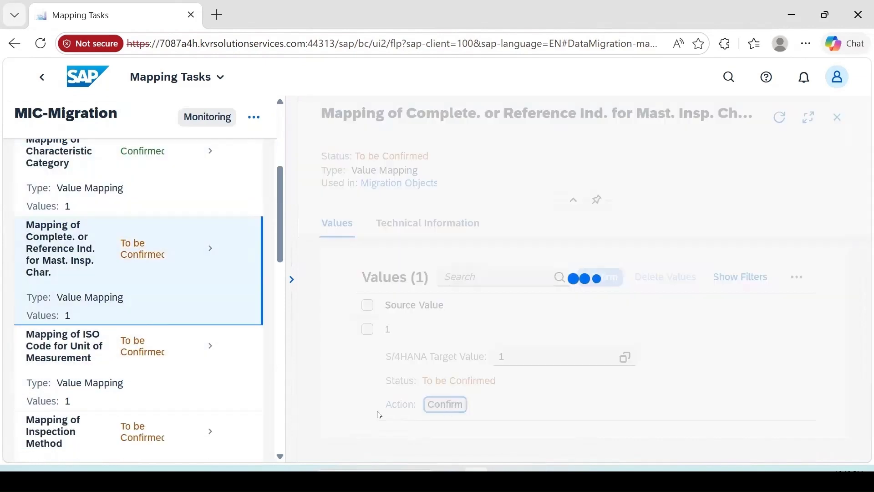
# Open the target value selection for source unit cm in the ISO Code for Unit of Measurement mapping and clear the CM filter
pyautogui.click(138, 361)
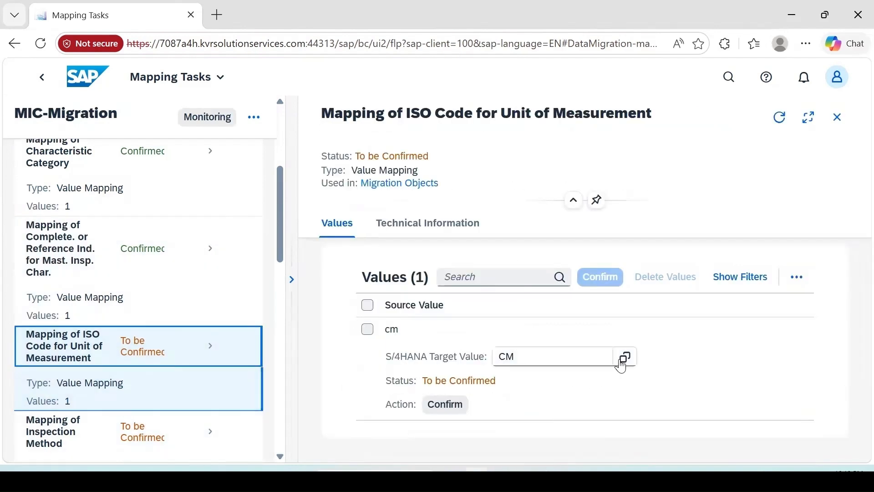
pyautogui.click(624, 357)
pyautogui.scroll(-3, 523, 356)
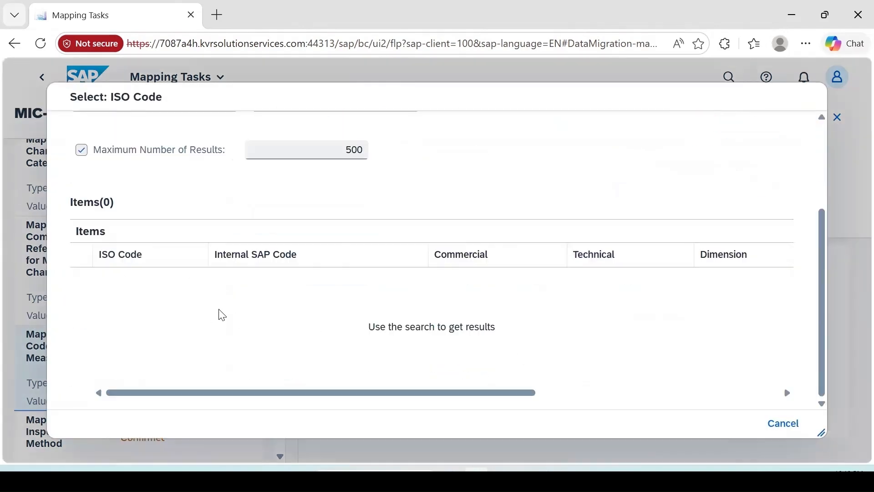
pyautogui.scroll(3, 222, 315)
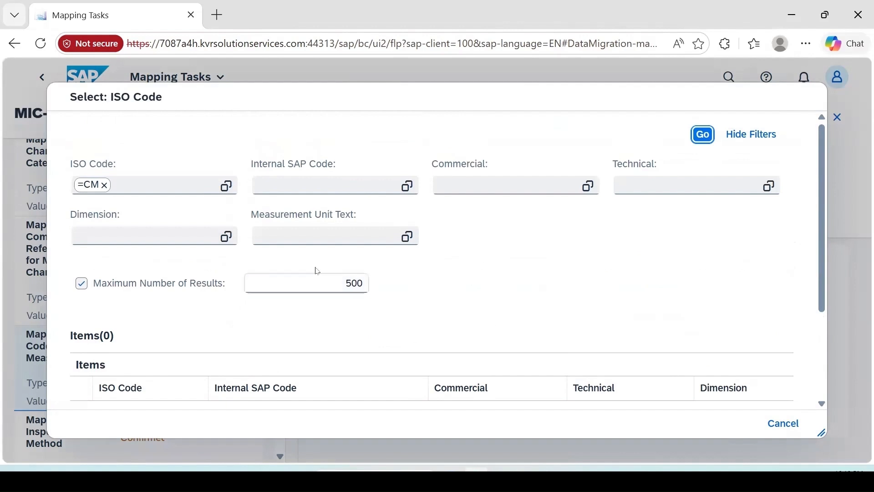
pyautogui.click(106, 185)
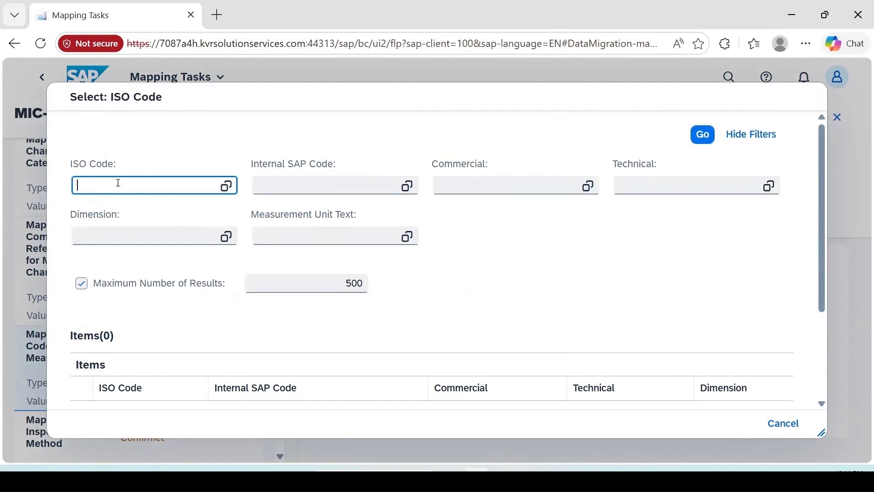
# Switch to the SAP GUI display of characteristic 1_HEIGHT and look up the text for unit cm in the quantitative data's measurement unit list
pyautogui.moveTo(549, 452)
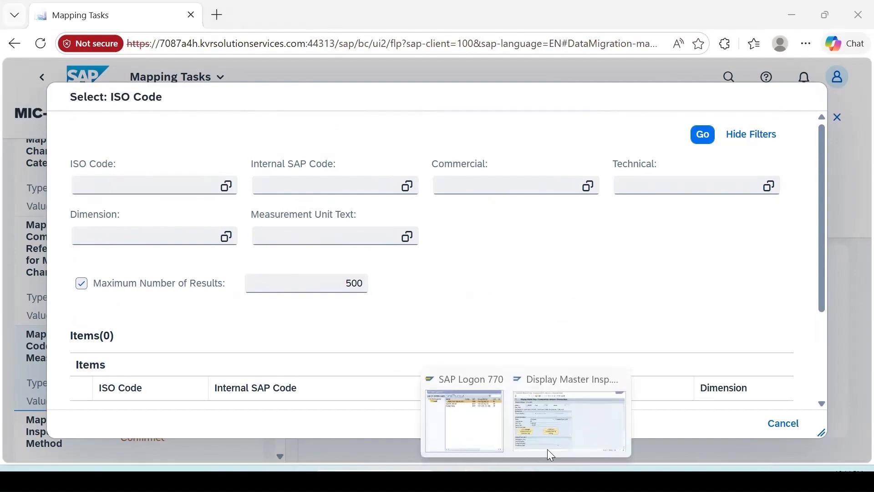
pyautogui.click(560, 432)
pyautogui.click(108, 322)
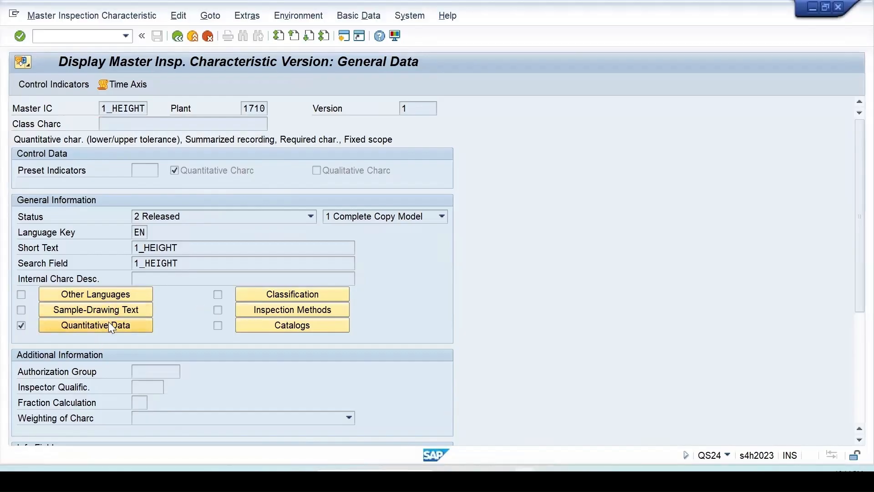
pyautogui.click(195, 192)
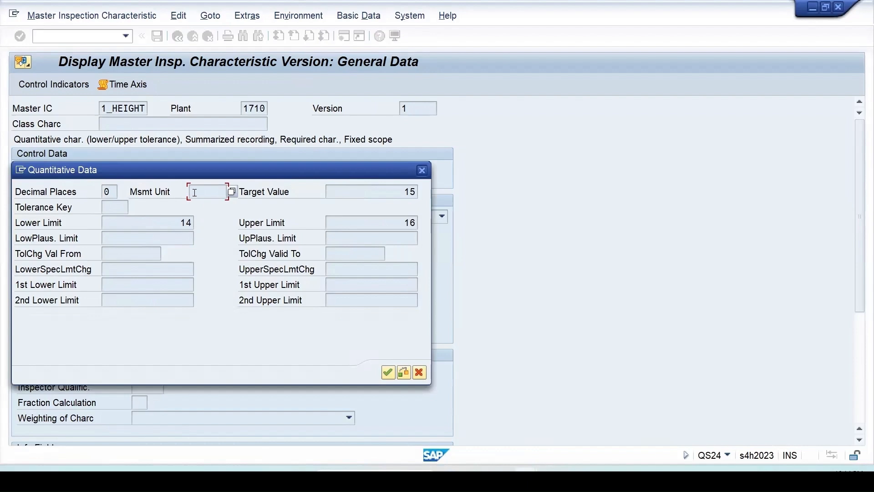
pyautogui.click(231, 191)
pyautogui.scroll(-15, 706, 226)
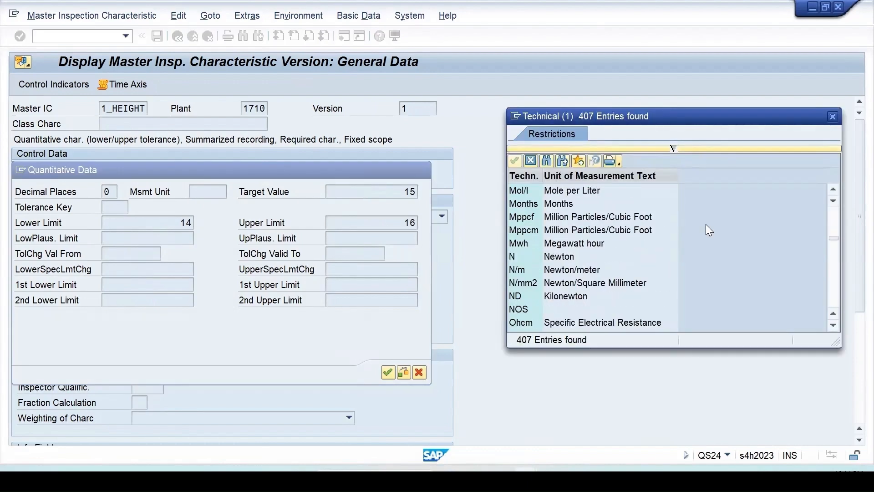
pyautogui.scroll(-3, 706, 224)
pyautogui.scroll(-4, 706, 224)
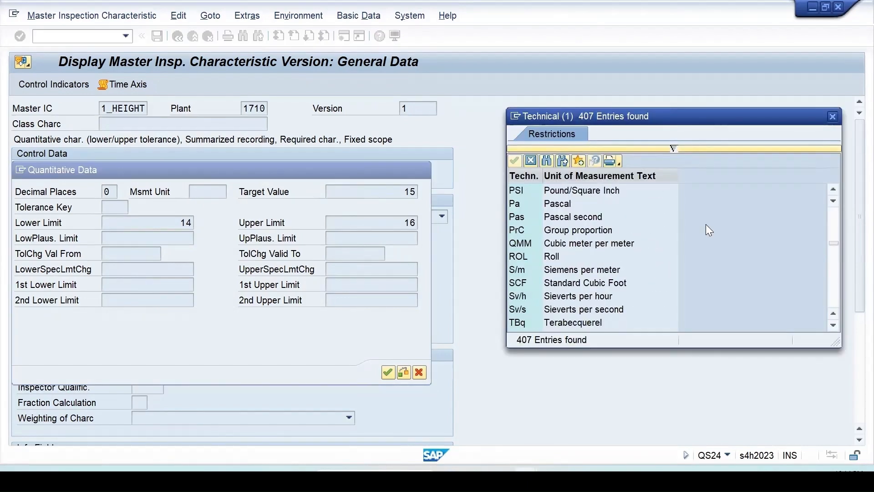
pyautogui.scroll(-3, 705, 224)
pyautogui.scroll(-4, 705, 224)
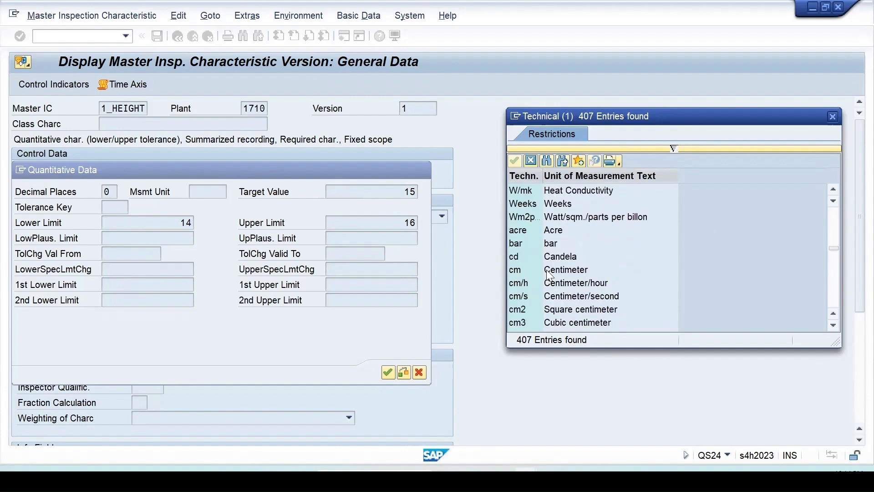
pyautogui.click(586, 270)
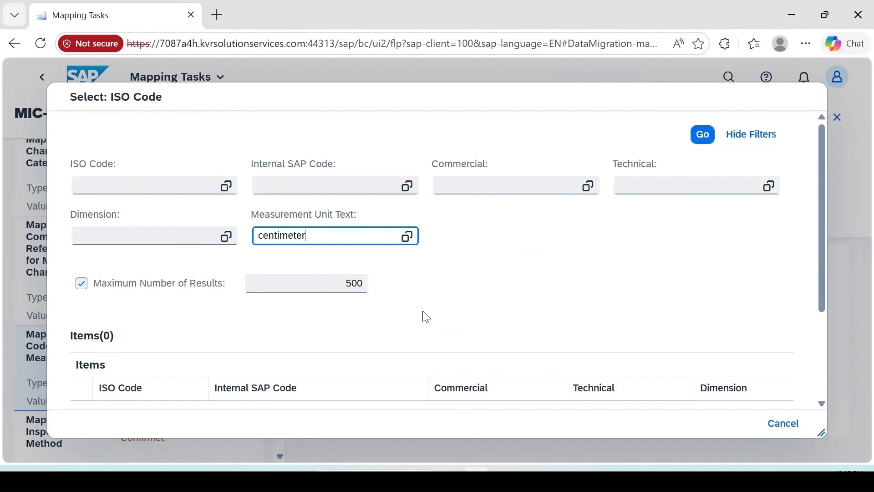
# Back in the browser, filter the ISO codes by measurement unit text centimeter, select CMT as target for cm, and confirm the mapping
pyautogui.press('Return')
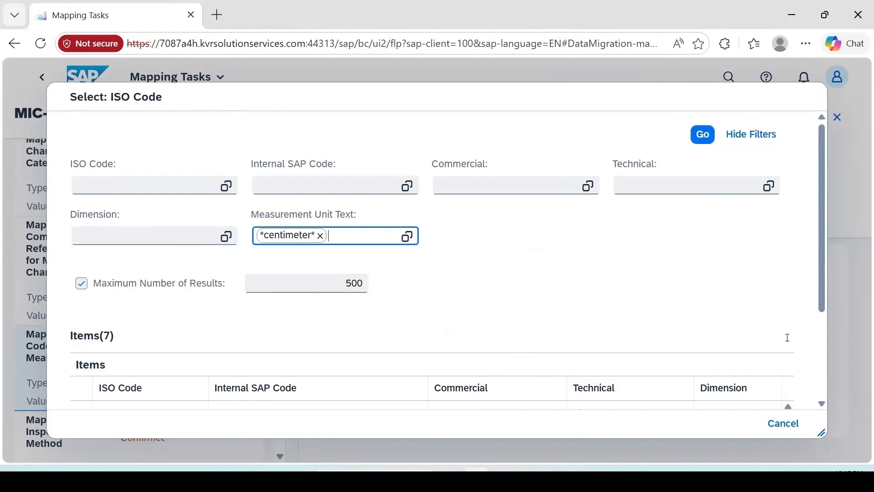
pyautogui.moveTo(825, 307); pyautogui.dragTo(859, 402)
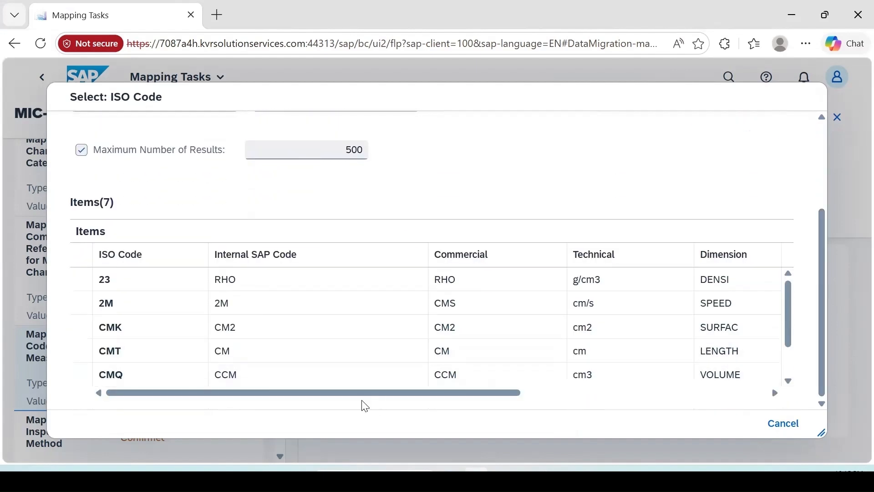
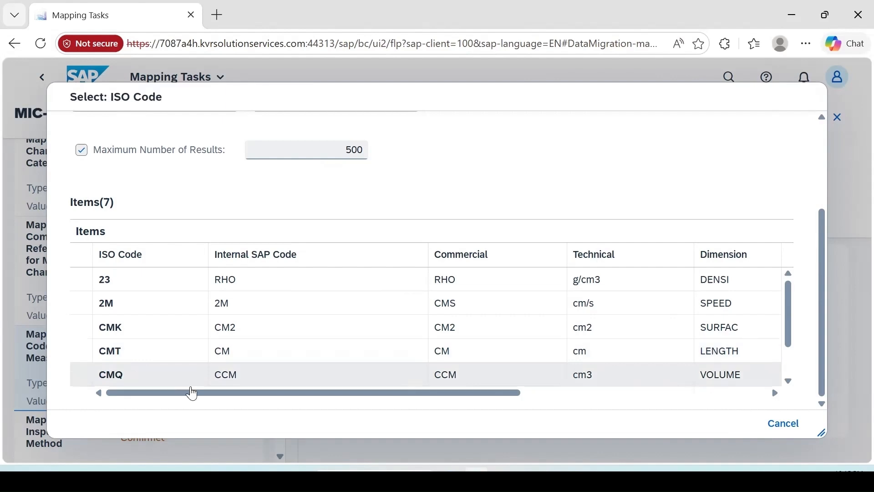
pyautogui.click(230, 354)
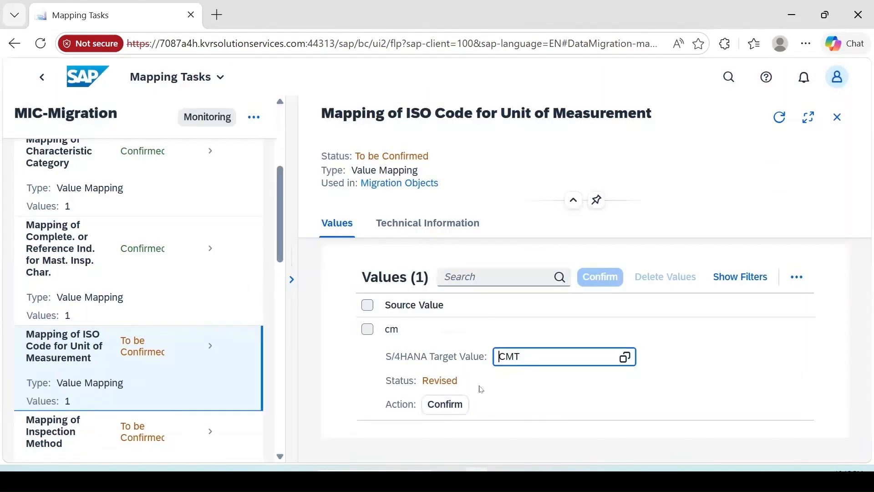
pyautogui.click(441, 405)
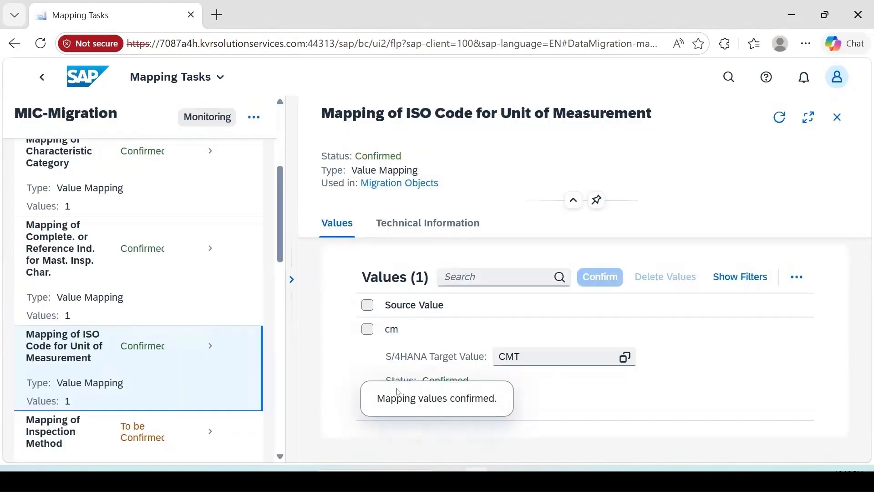
# Confirm all three Inspection Method mappings: TEST1 and TEST for plant 1710, and PH for plant 1100
pyautogui.click(147, 428)
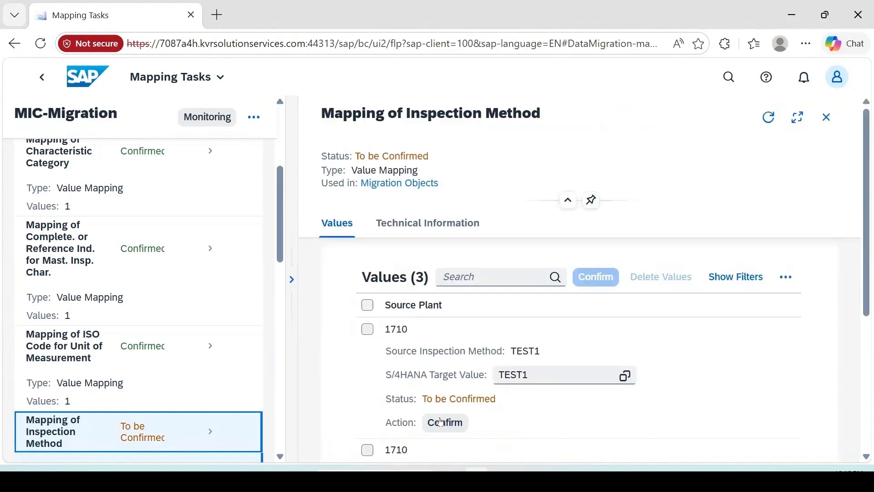
pyautogui.click(442, 428)
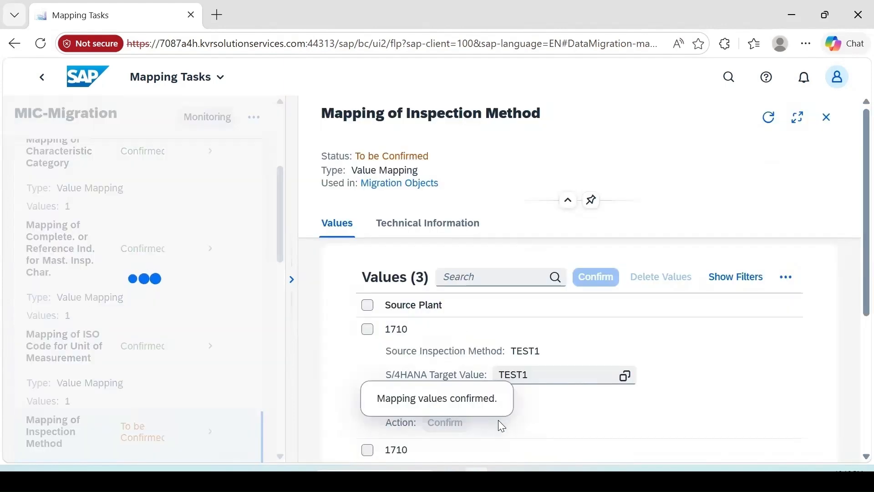
pyautogui.scroll(-3, 498, 420)
pyautogui.scroll(-2, 574, 414)
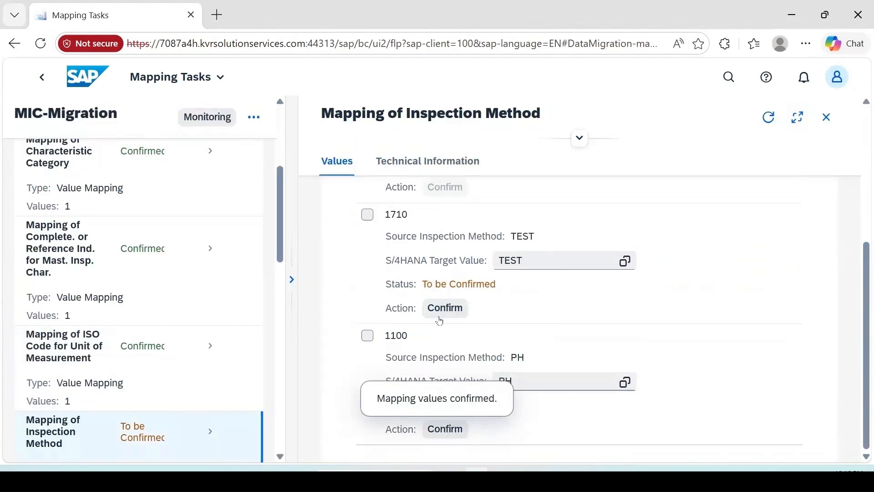
pyautogui.click(444, 309)
pyautogui.click(444, 429)
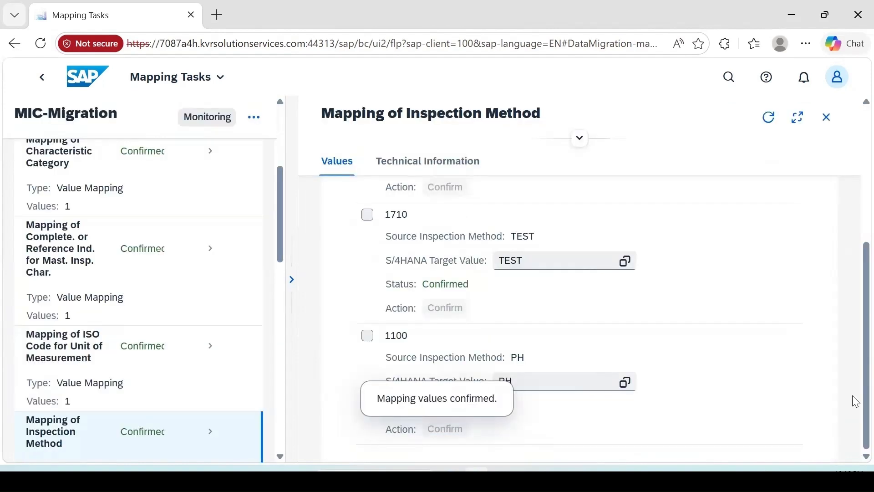
# Confirm the Inspection Scope mapping with target = and the Language Key (ISO) mapping with target EN
pyautogui.scroll(-5, 228, 398)
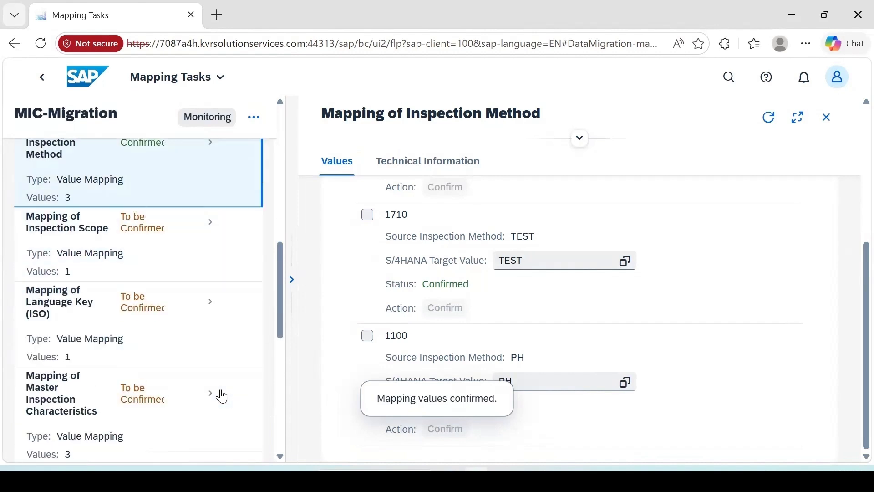
pyautogui.click(160, 233)
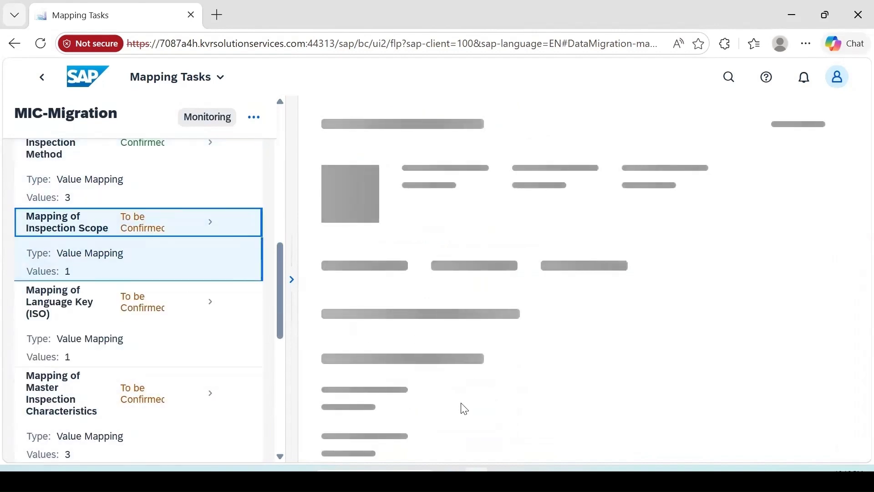
pyautogui.click(441, 344)
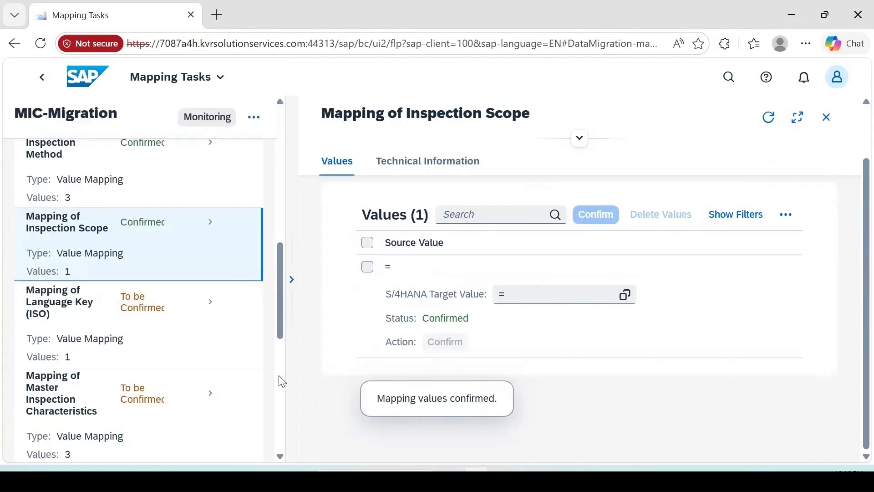
pyautogui.click(164, 329)
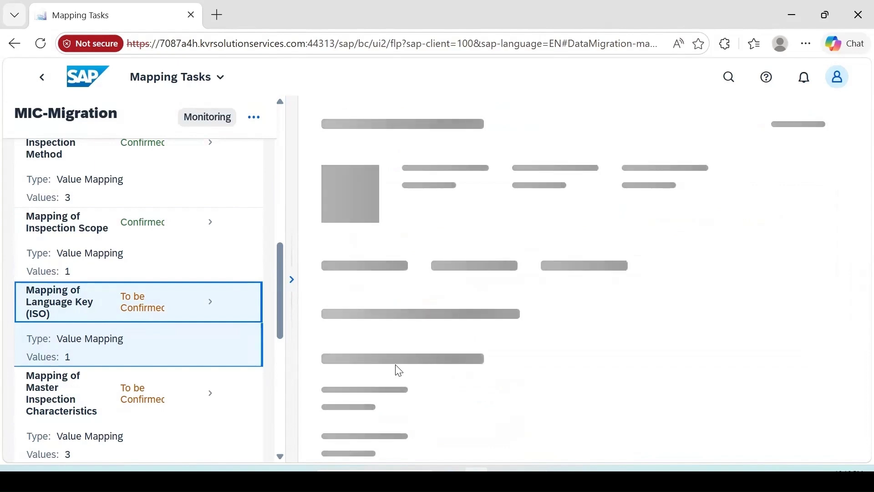
pyautogui.click(446, 341)
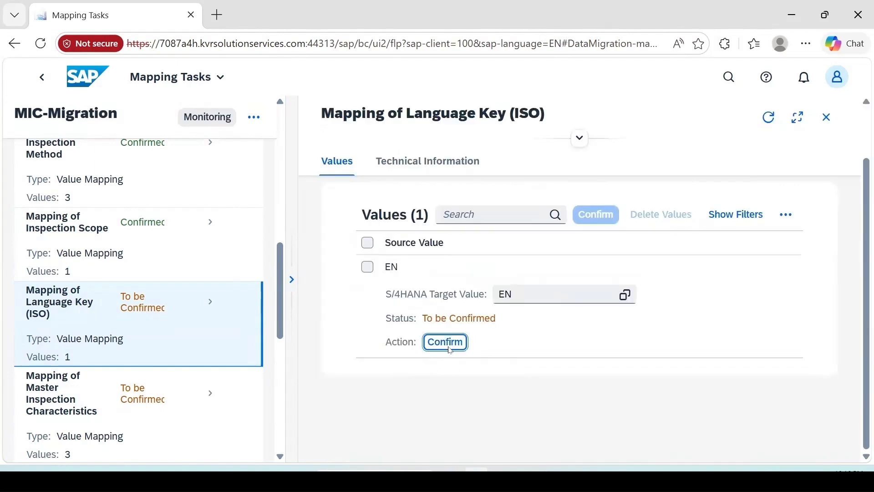
# Confirm the Master Inspection Characteristics mappings QMIC3, MIC2 and MIC1 for plant 1000
pyautogui.click(142, 394)
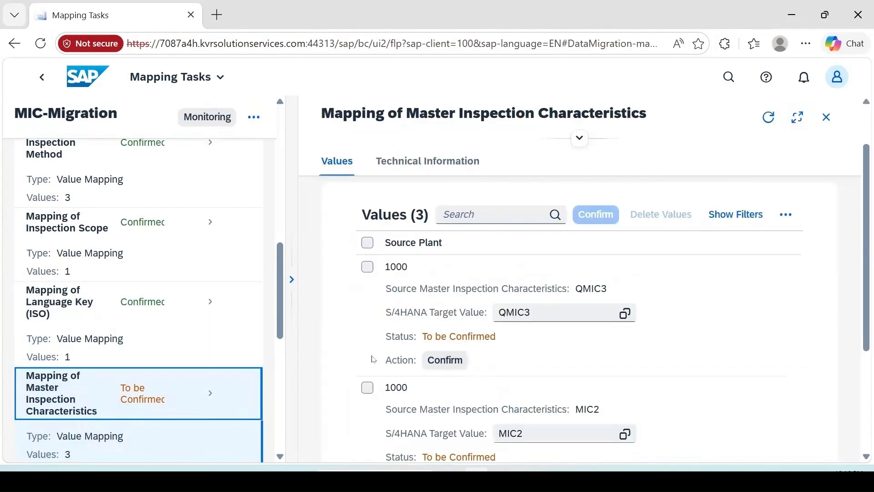
pyautogui.click(445, 362)
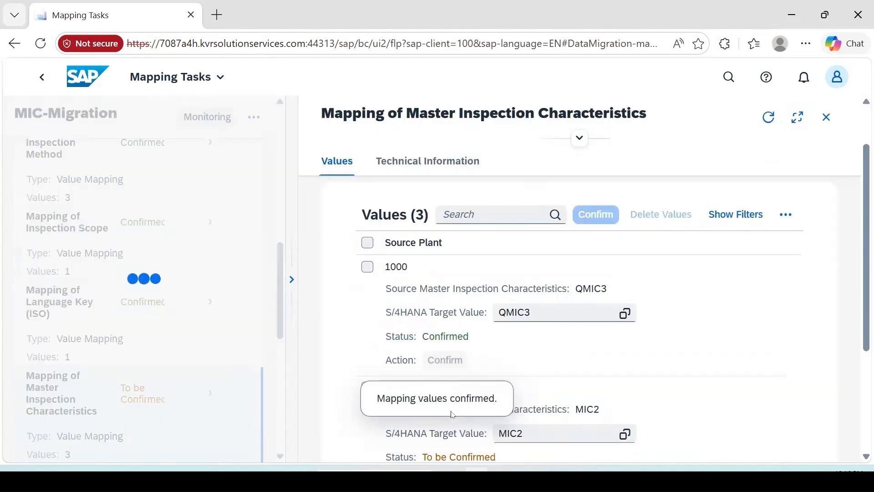
pyautogui.scroll(-3, 472, 456)
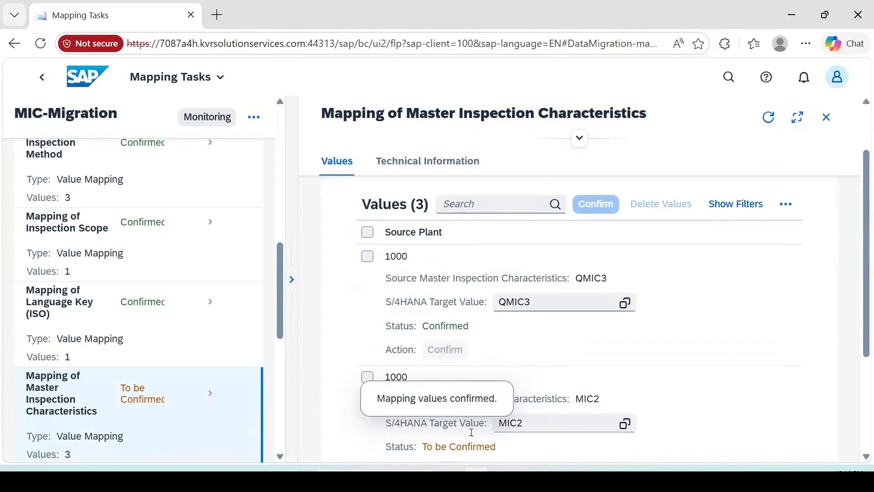
pyautogui.click(445, 336)
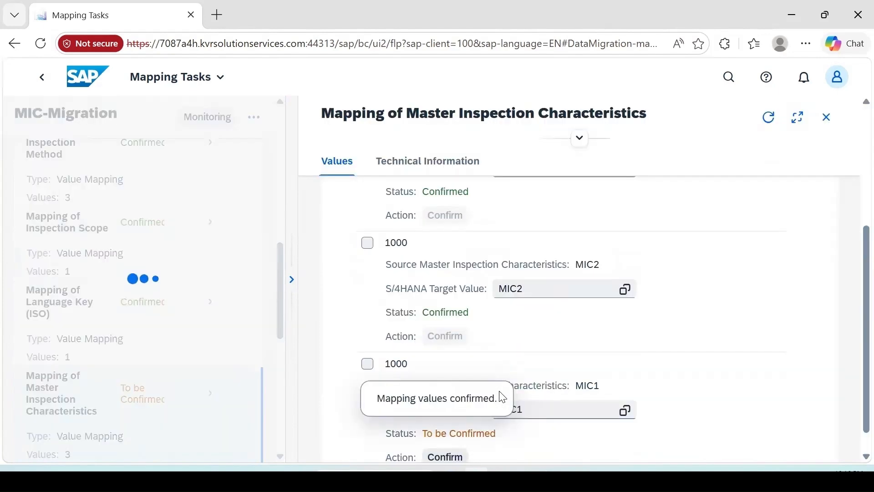
pyautogui.click(445, 456)
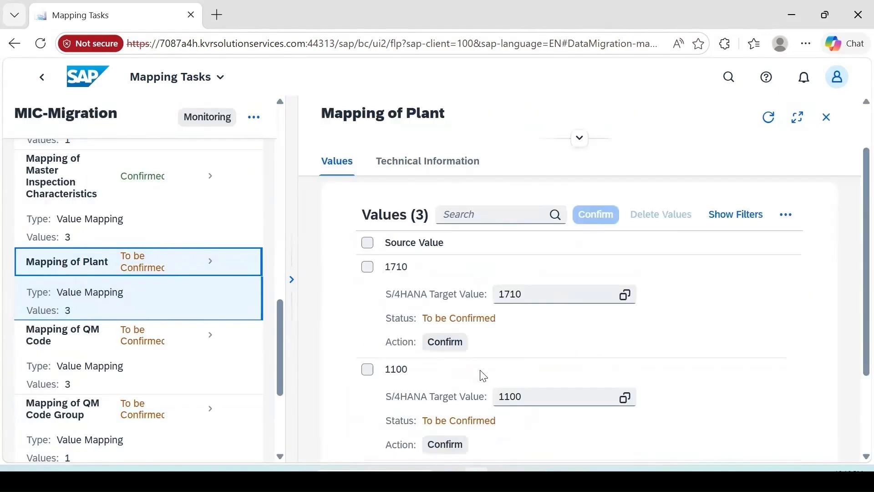
# Confirm the Plant mappings for target values 1710, 1100 and 1000
pyautogui.click(442, 350)
pyautogui.click(454, 443)
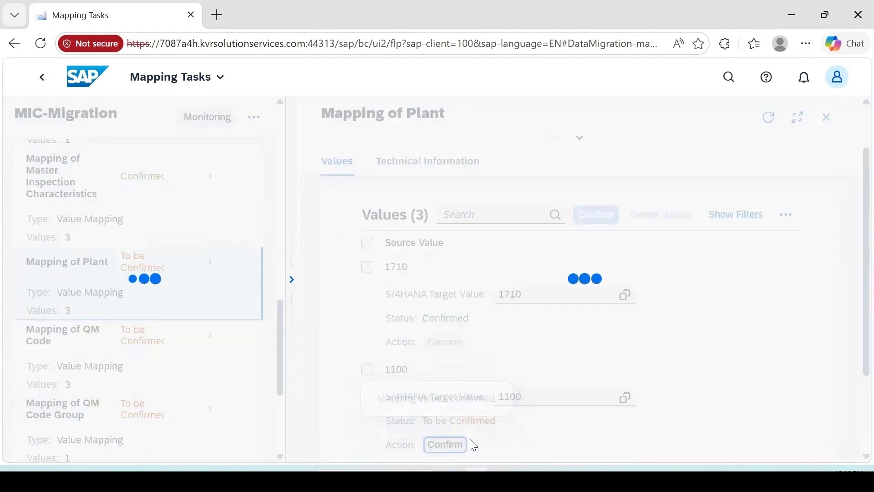
pyautogui.scroll(-3, 473, 444)
pyautogui.click(455, 433)
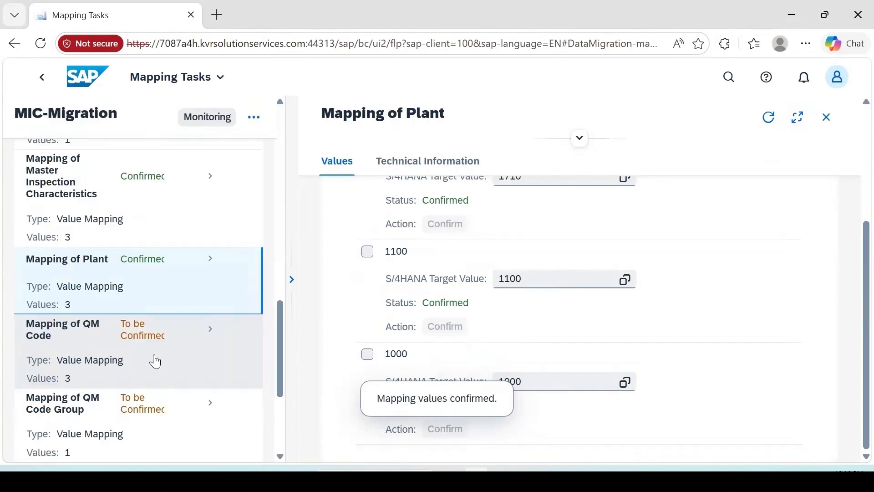
# Confirm the QM Code mappings for target values 0030, 0020 and 0010
pyautogui.click(155, 360)
pyautogui.click(440, 342)
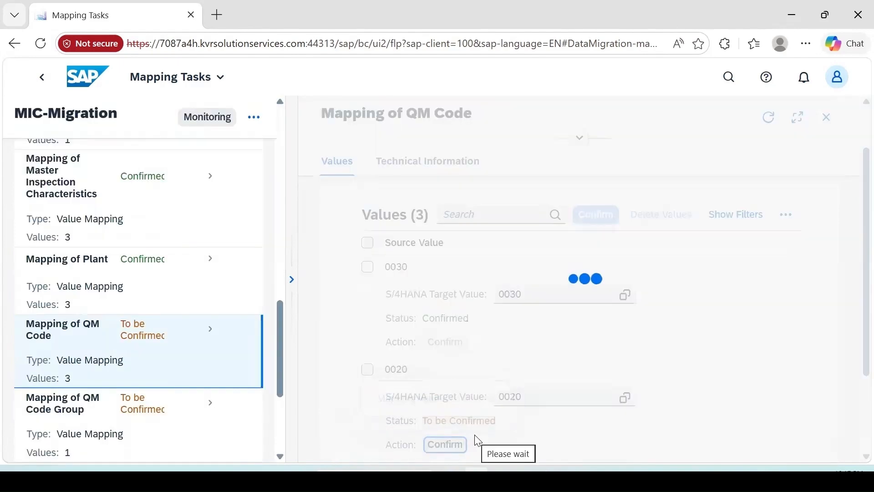
pyautogui.scroll(-3, 447, 438)
pyautogui.click(455, 429)
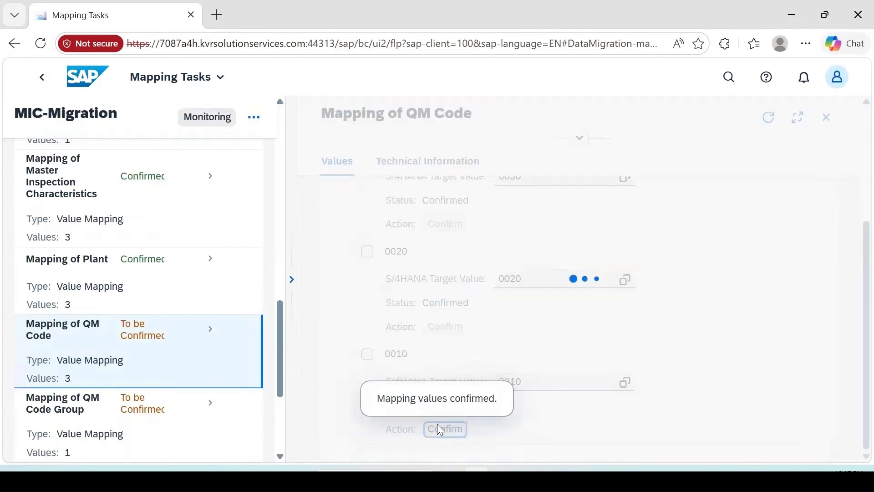
# Confirm the QM Code Group mapping with target DEF-TOL and the Recording Type mapping with target +
pyautogui.click(153, 353)
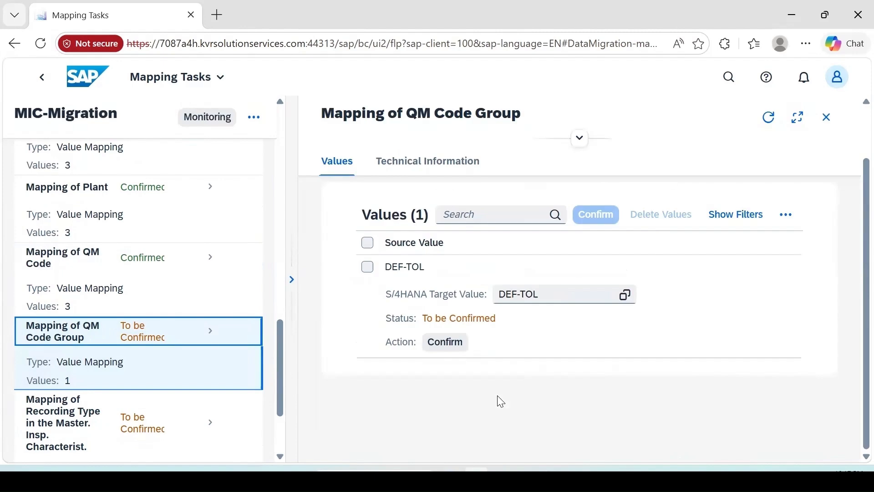
pyautogui.click(450, 345)
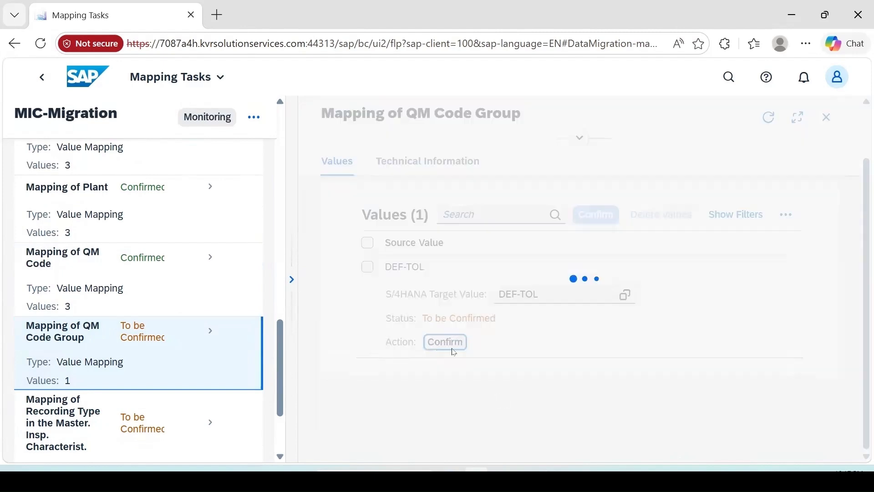
pyautogui.click(142, 424)
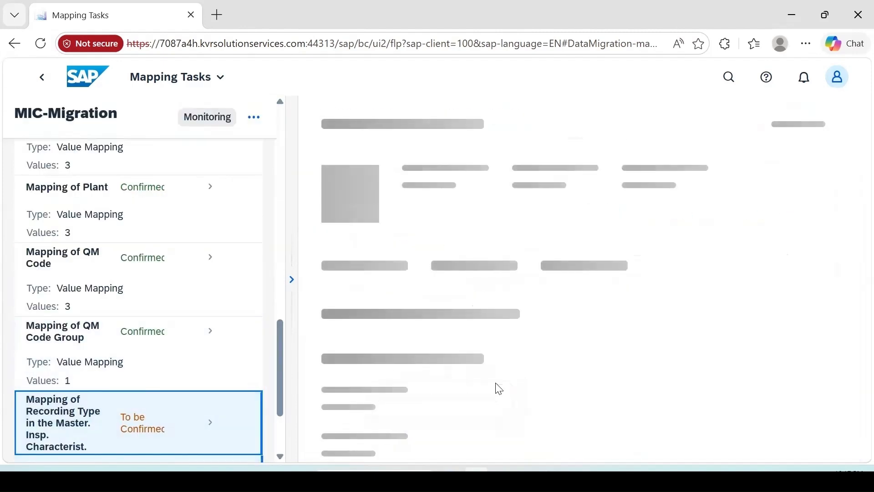
pyautogui.click(447, 342)
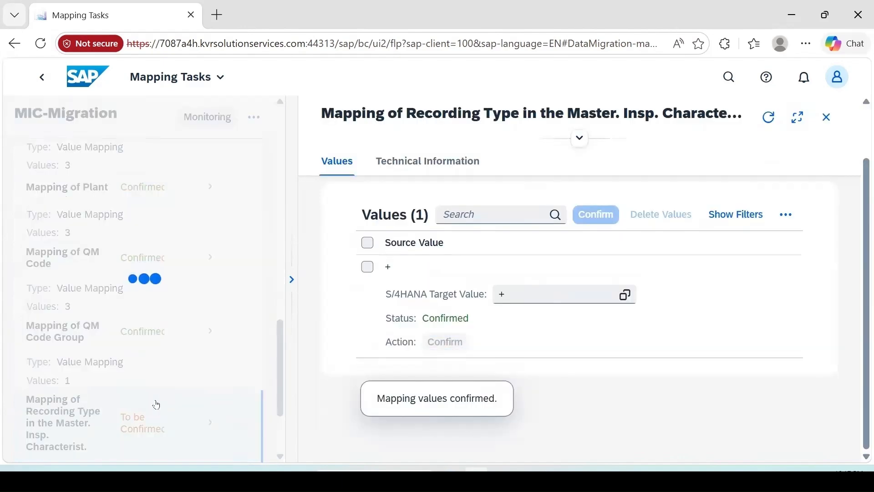
# Confirm the Status of Data Record mapping with target value 2 and return to the MIC-Migration project overview
pyautogui.scroll(-2, 157, 406)
pyautogui.click(157, 407)
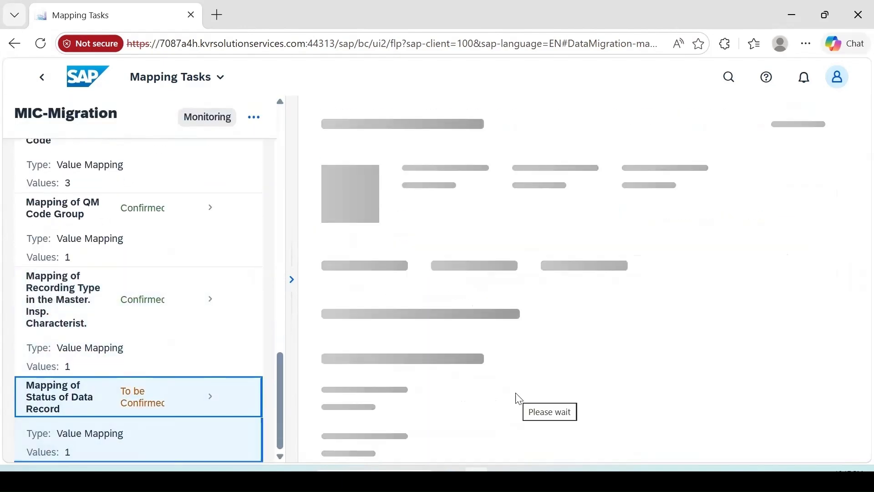
pyautogui.click(445, 342)
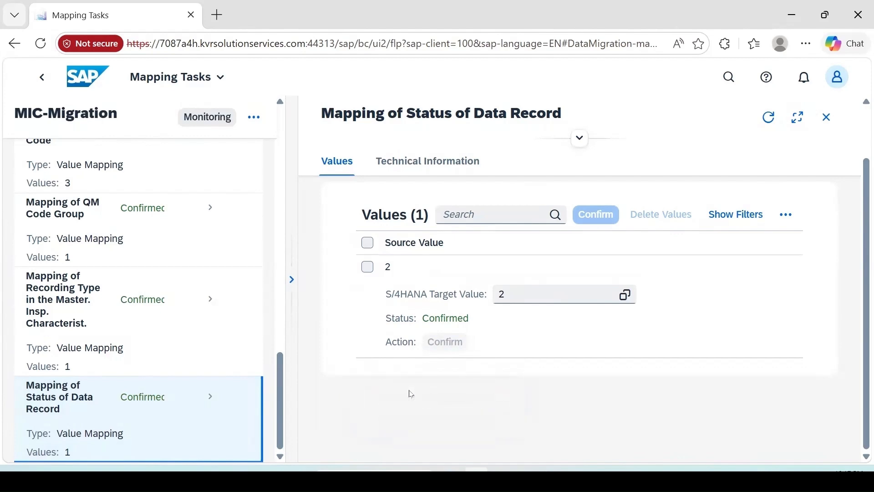
pyautogui.click(42, 89)
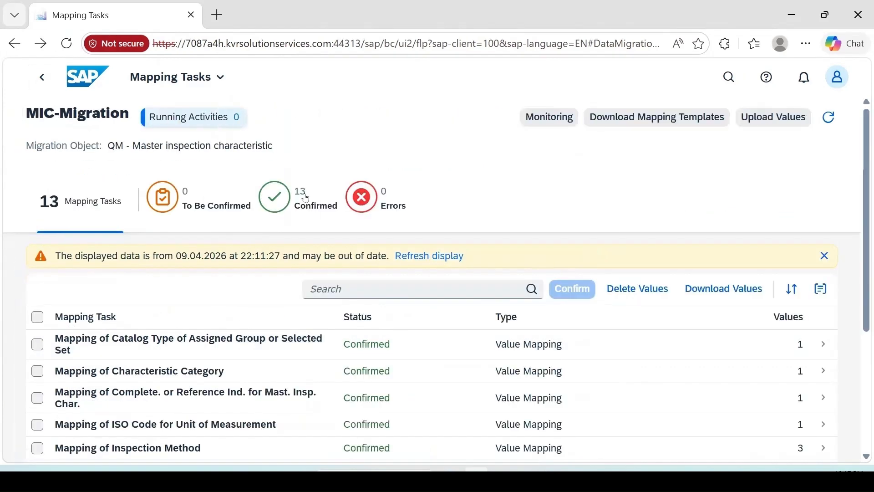
pyautogui.click(41, 77)
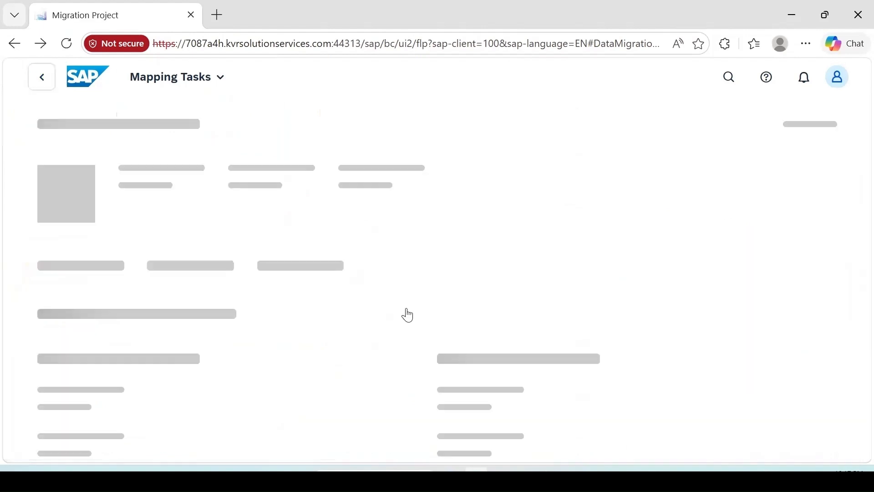
# Simulate the QM - Master inspection characteristic migration object and check the simulation activity in the project's monitoring
pyautogui.click(89, 323)
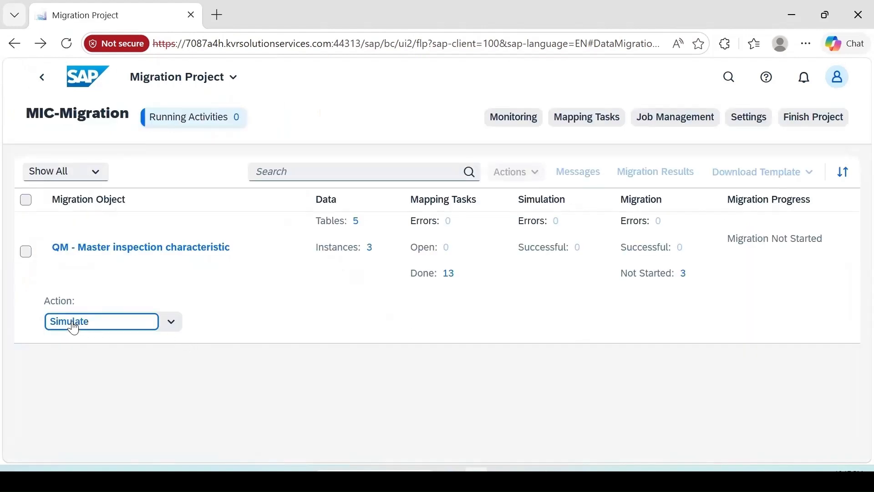
pyautogui.click(477, 325)
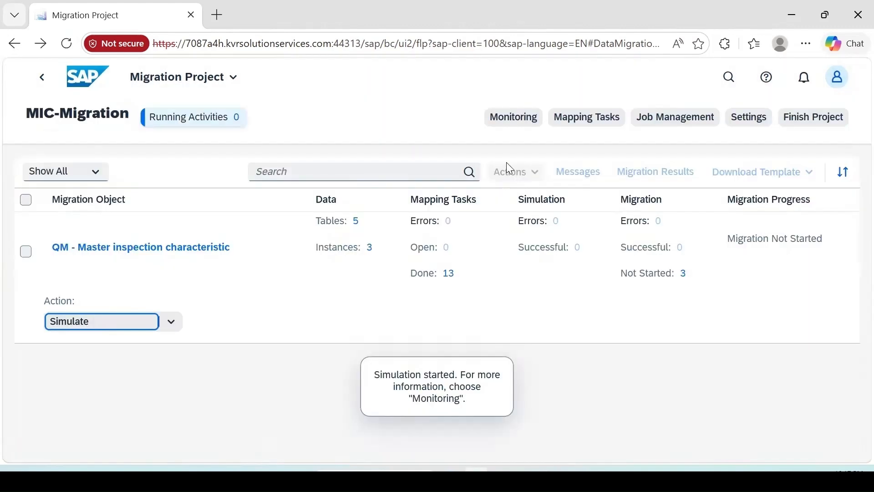
pyautogui.click(513, 117)
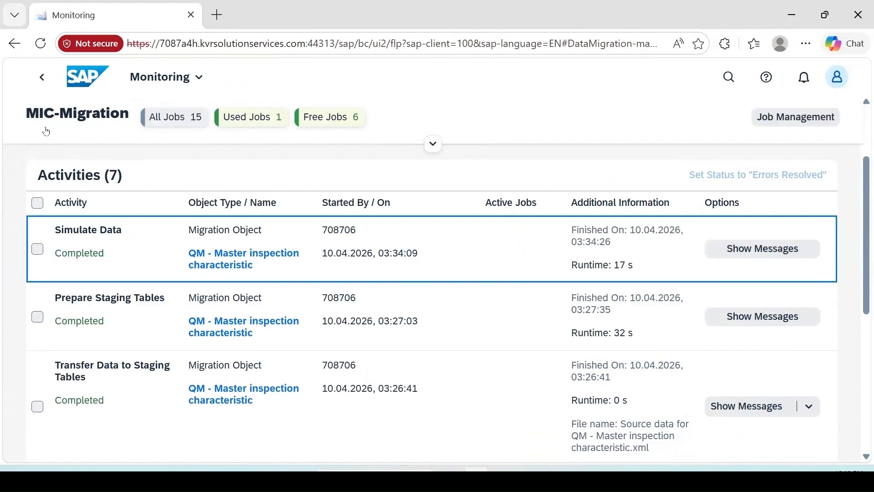
pyautogui.click(41, 77)
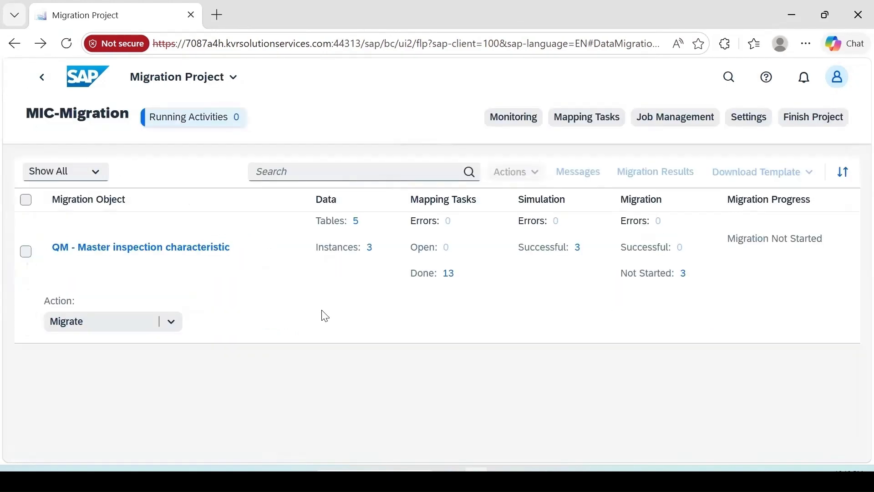
# Start the migration of all instances of QM - Master inspection characteristic and accept the warning
pyautogui.click(86, 326)
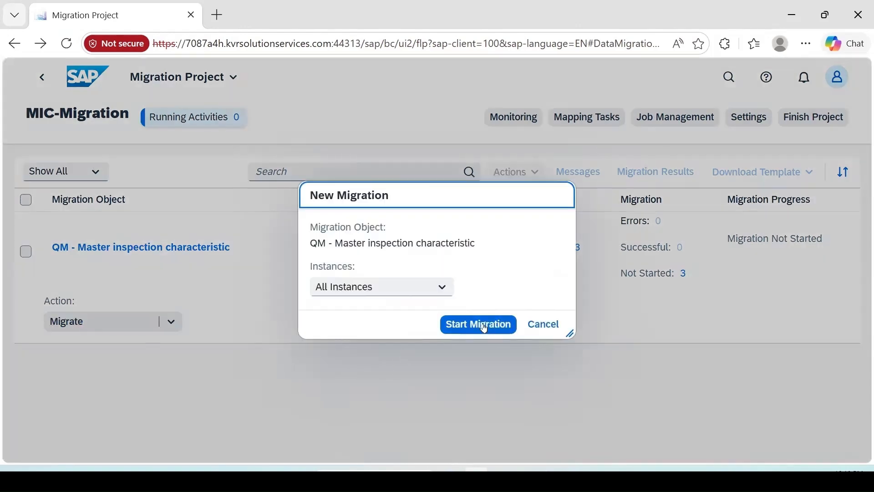
pyautogui.click(485, 326)
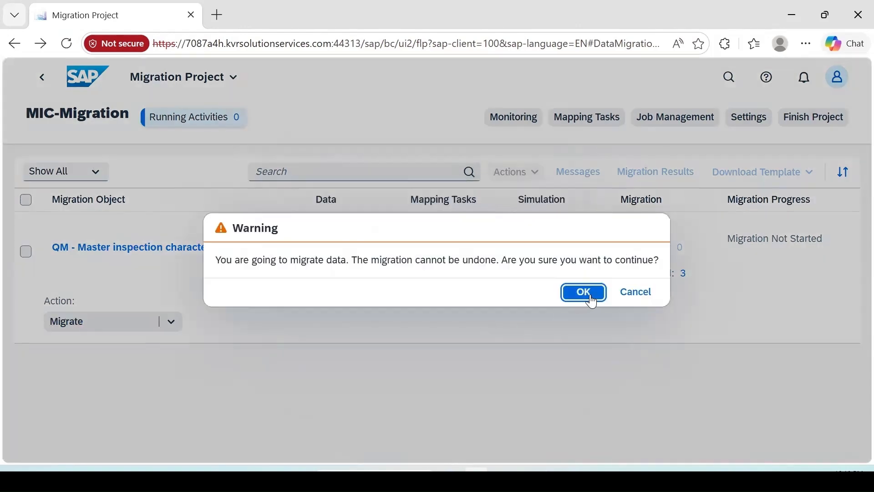
pyautogui.click(591, 299)
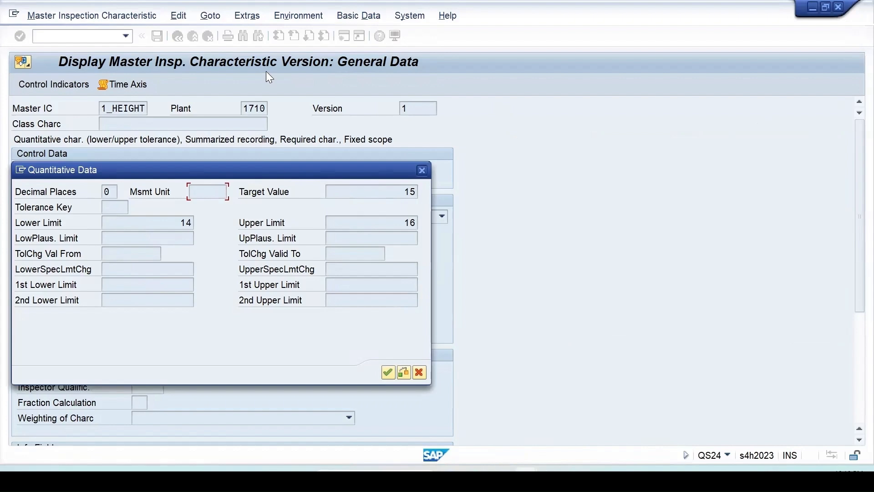
# Switch to SAP GUI and open transaction SE16N in a new session
pyautogui.click(345, 35)
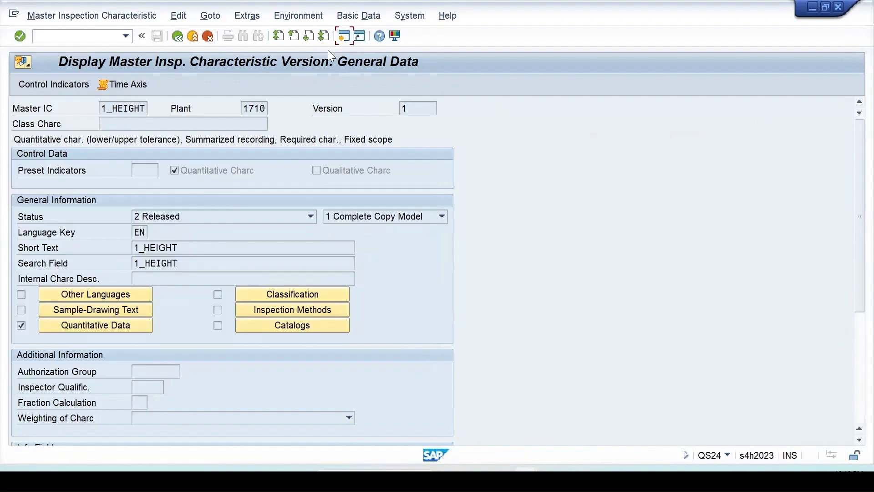
pyautogui.write('se')
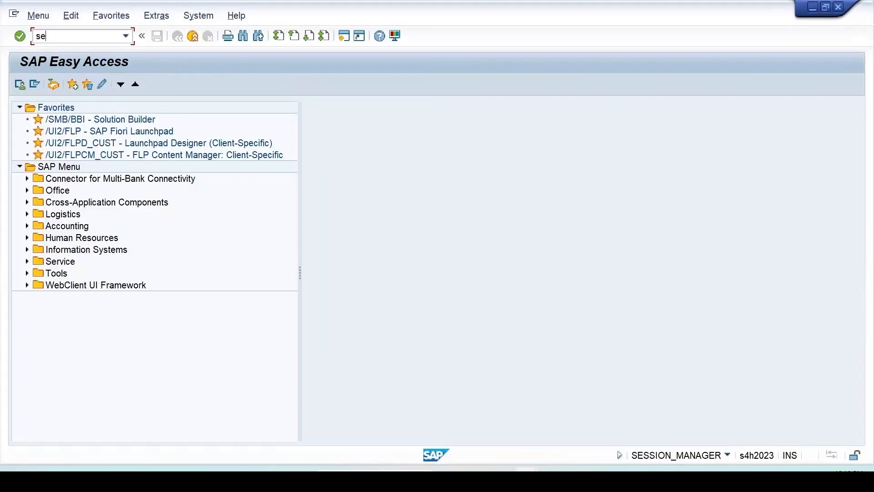
pyautogui.write('16n')
pyautogui.press('Return')
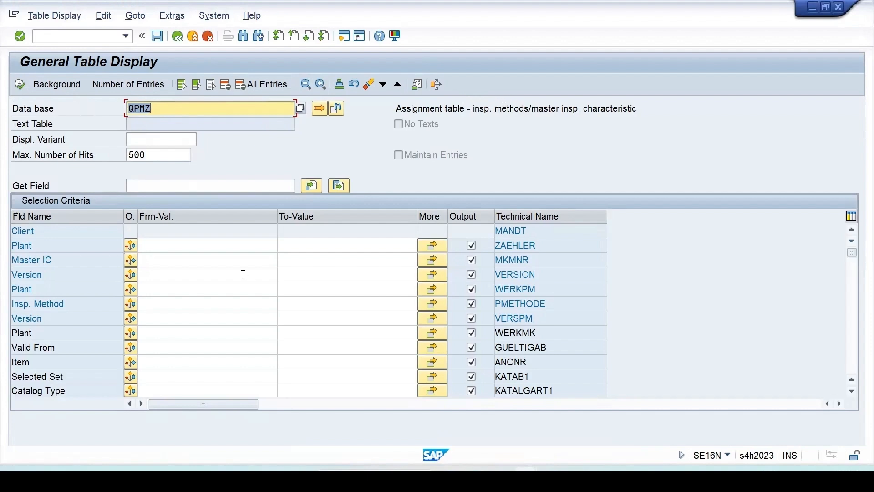
# Display the QPMZ table entries for plant 1000 and Master IC *MIC*, then return to the table selection
pyautogui.click(155, 247)
pyautogui.write('1000')
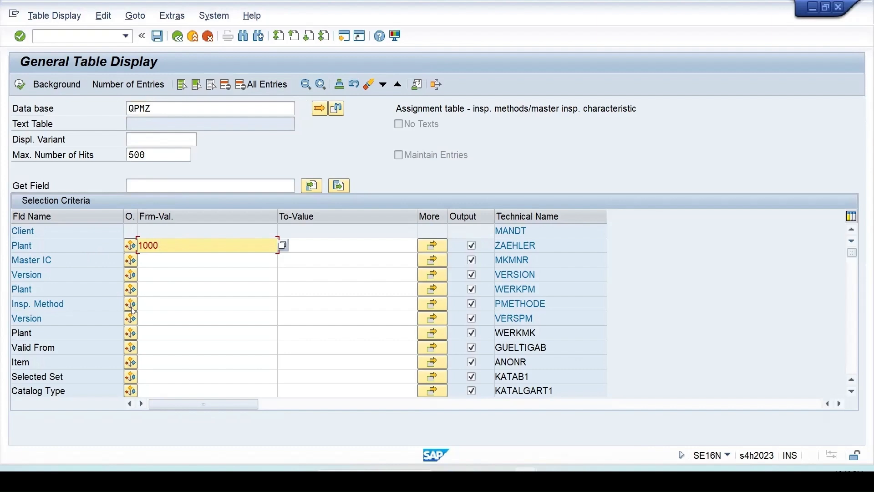
pyautogui.click(164, 261)
pyautogui.click(177, 289)
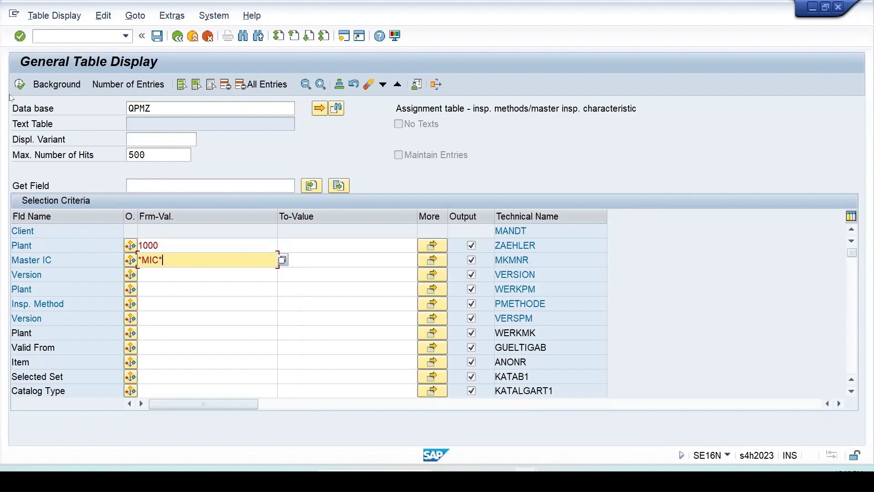
pyautogui.press('F8')
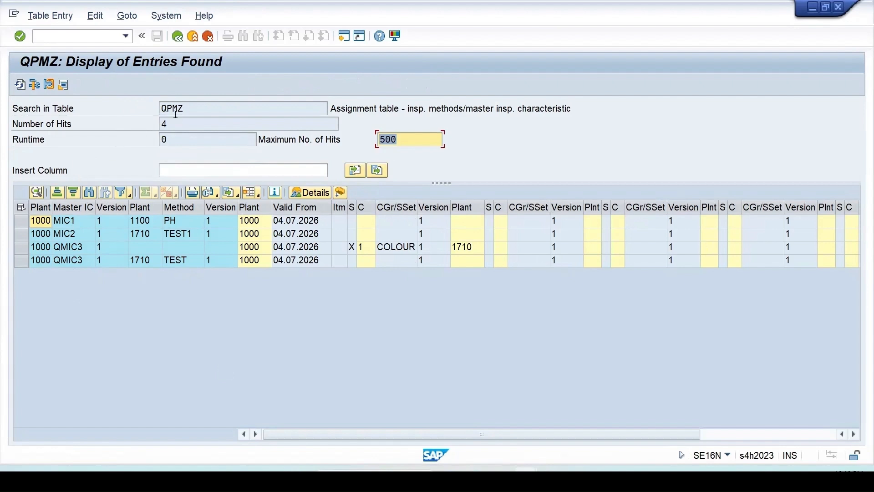
pyautogui.click(177, 36)
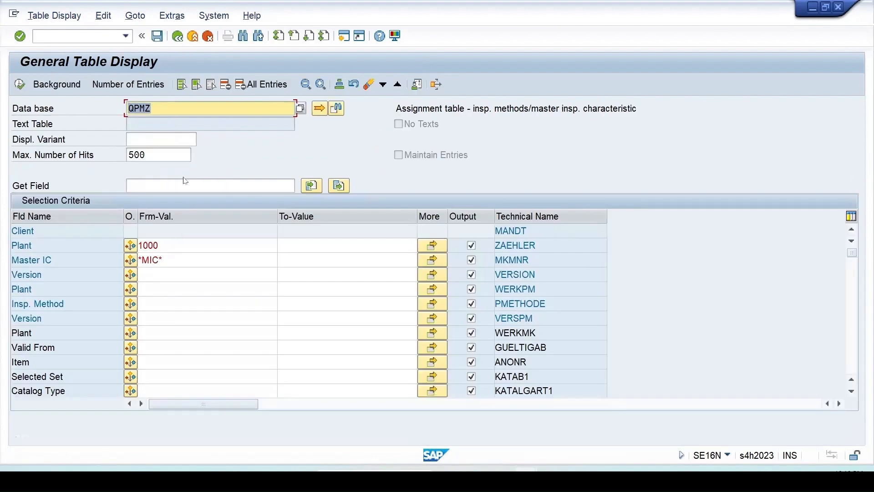
# Display the entries of table QPMK for plant 1000 with Master IC *MIC*
pyautogui.press('BackSpace')
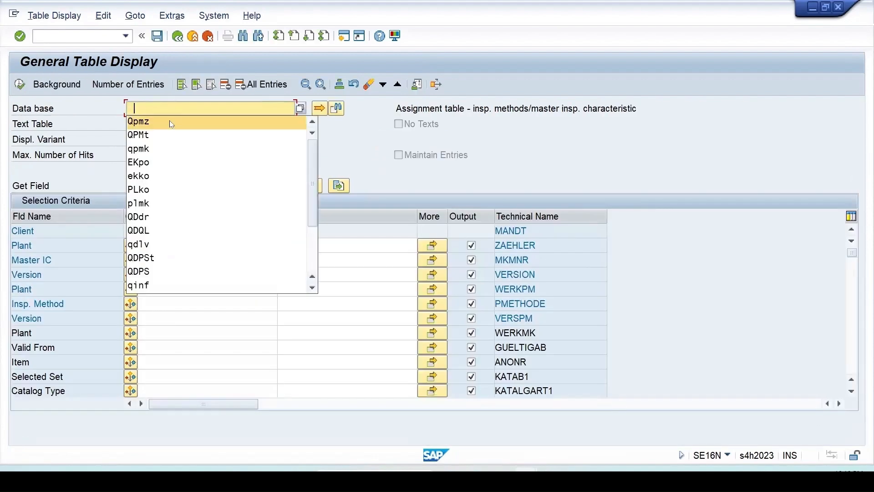
pyautogui.click(149, 148)
pyautogui.press('Return')
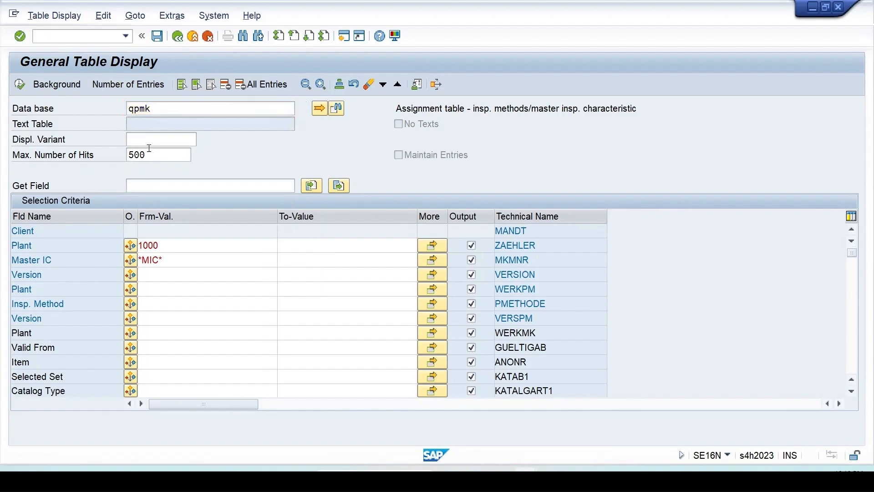
pyautogui.click(166, 256)
pyautogui.click(162, 270)
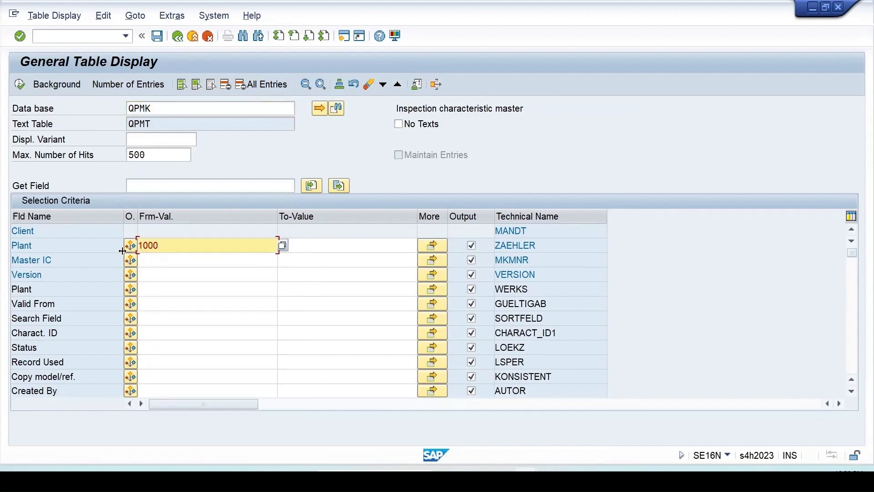
pyautogui.click(155, 265)
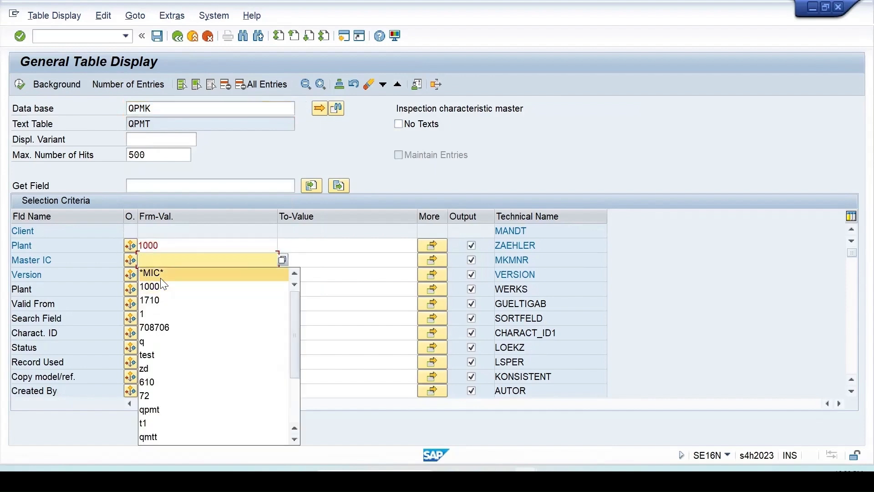
pyautogui.click(167, 272)
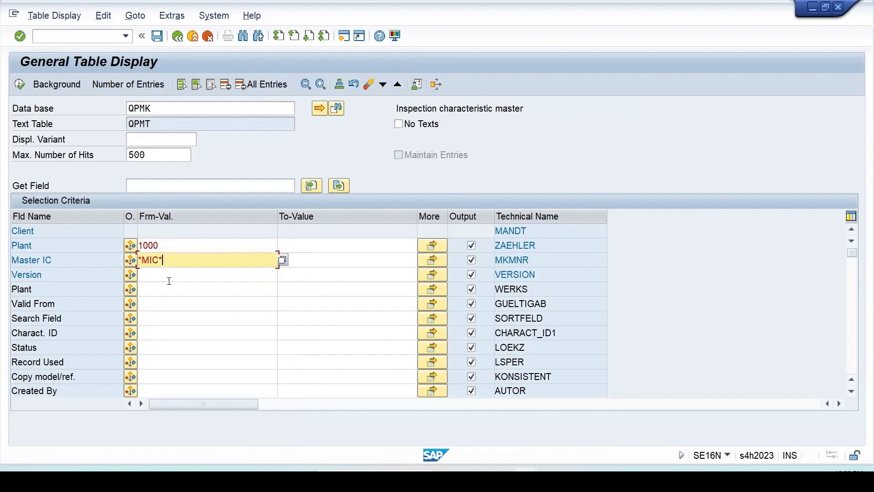
pyautogui.click(20, 84)
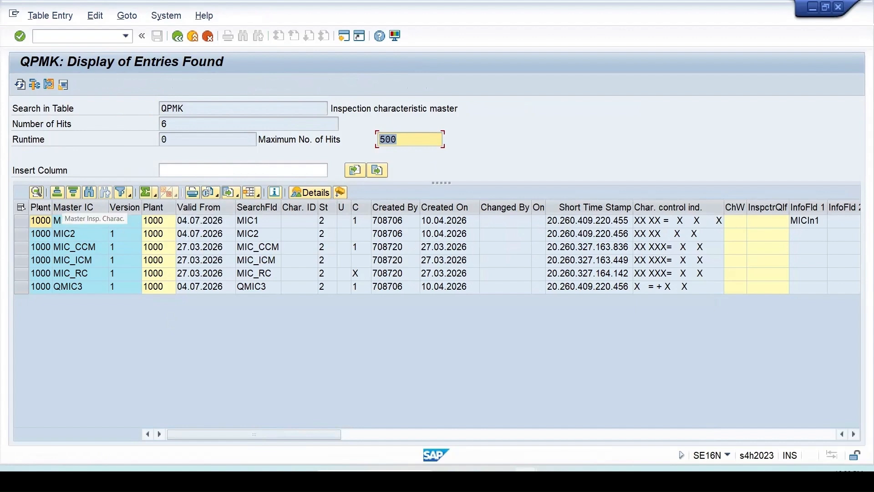
# Select the rows of the migrated characteristics MIC1, MIC2 and QMIC3 in the QPMK results
pyautogui.click(22, 221)
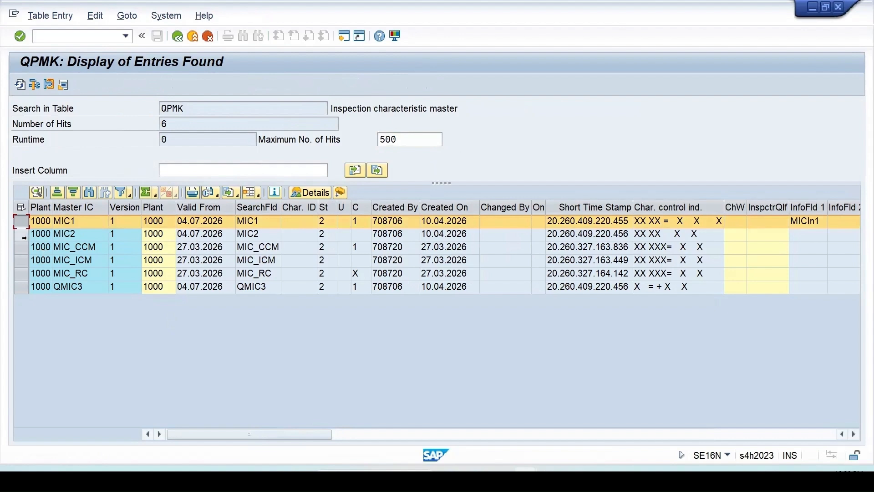
pyautogui.keyDown('ctrl'); pyautogui.click(21, 233); pyautogui.keyUp('ctrl')
pyautogui.keyDown('ctrl'); pyautogui.click(21, 287); pyautogui.keyUp('ctrl')
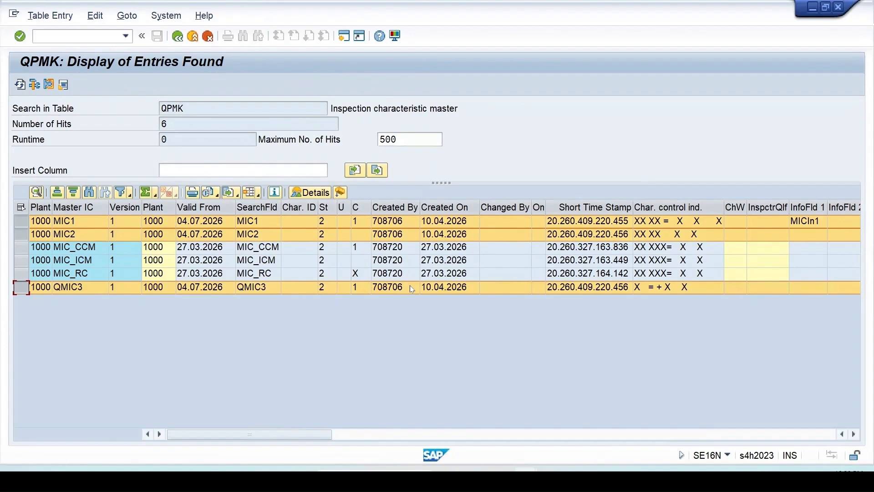
# Examine the measurement units, target values, specification limits and remaining limit columns of the selected QPMK characteristics
pyautogui.click(854, 434)
pyautogui.click(854, 433)
pyautogui.click(854, 434)
pyautogui.click(853, 434)
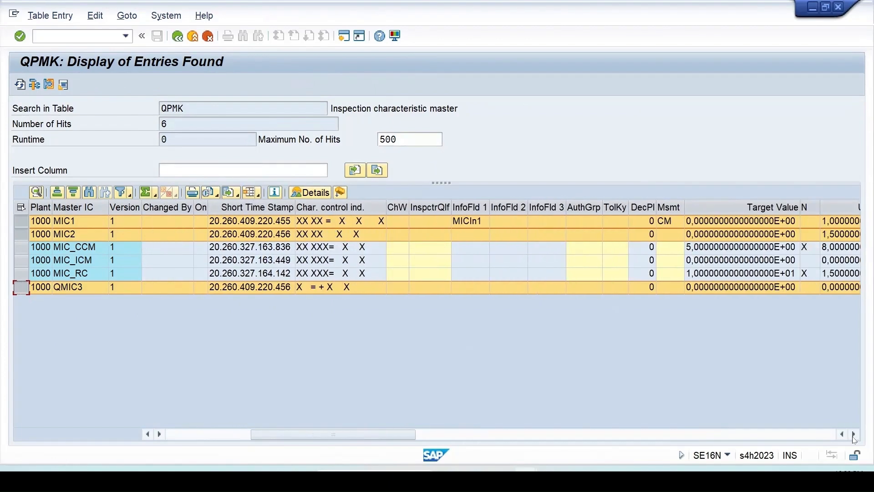
pyautogui.click(853, 434)
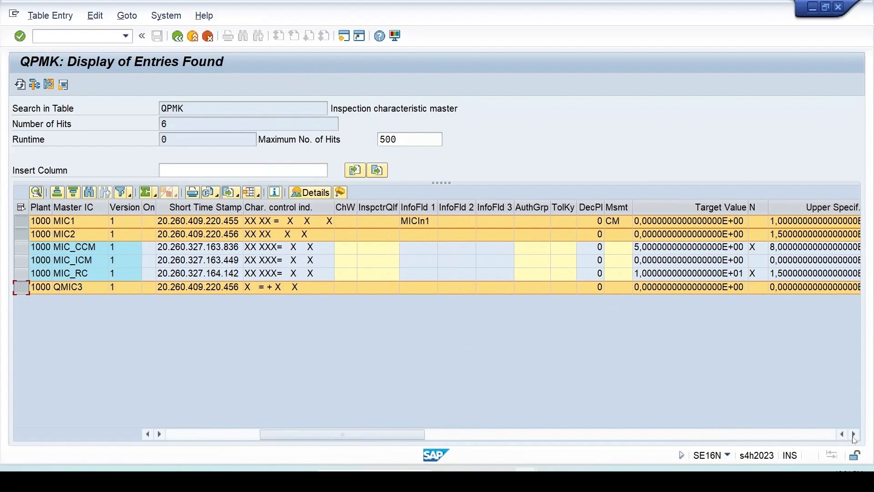
pyautogui.click(854, 435)
pyautogui.click(854, 435)
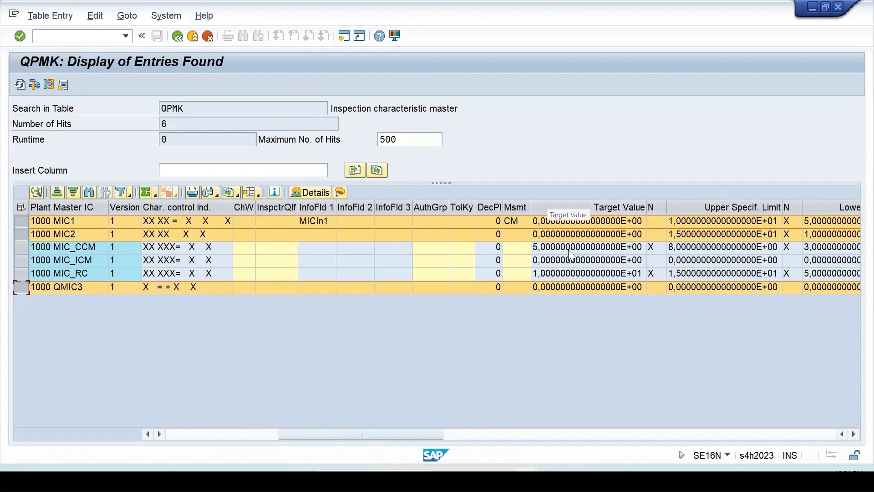
pyautogui.click(854, 434)
pyautogui.click(854, 434)
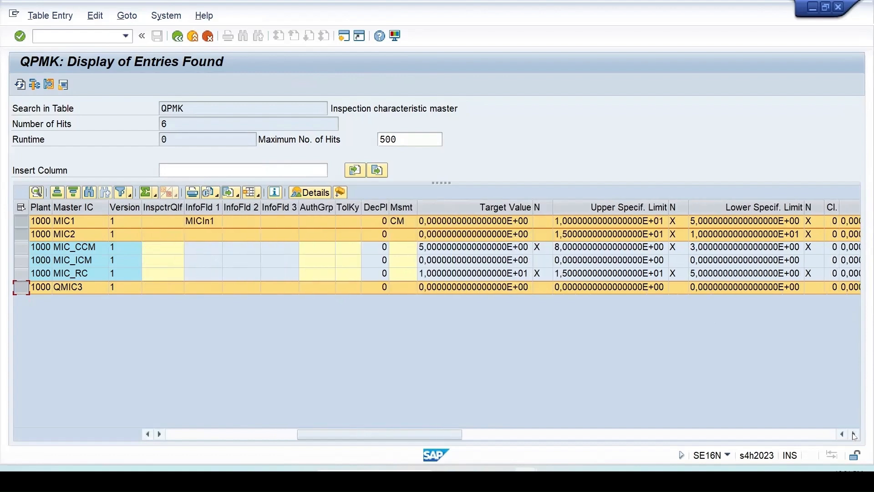
pyautogui.click(854, 434)
pyautogui.click(854, 433)
pyautogui.click(854, 434)
pyautogui.click(854, 434)
pyautogui.click(854, 434)
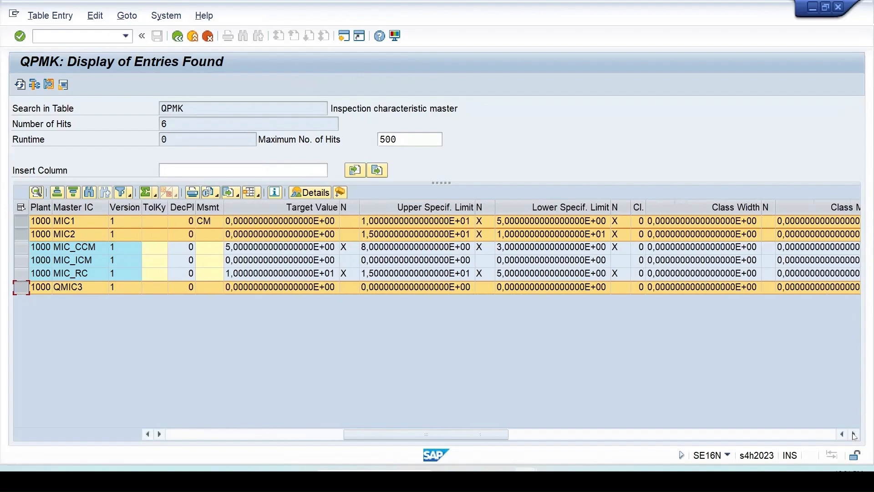
pyautogui.click(854, 434)
pyautogui.click(854, 434)
pyautogui.click(854, 433)
pyautogui.click(854, 433)
pyautogui.click(854, 434)
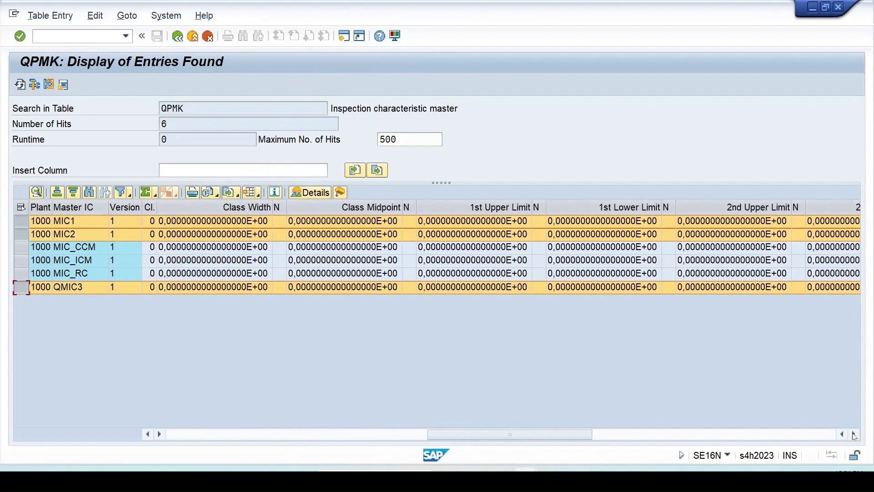
pyautogui.click(854, 434)
pyautogui.click(854, 433)
pyautogui.click(854, 434)
# Start transaction QS23 in a new SAP GUI session
pyautogui.click(344, 36)
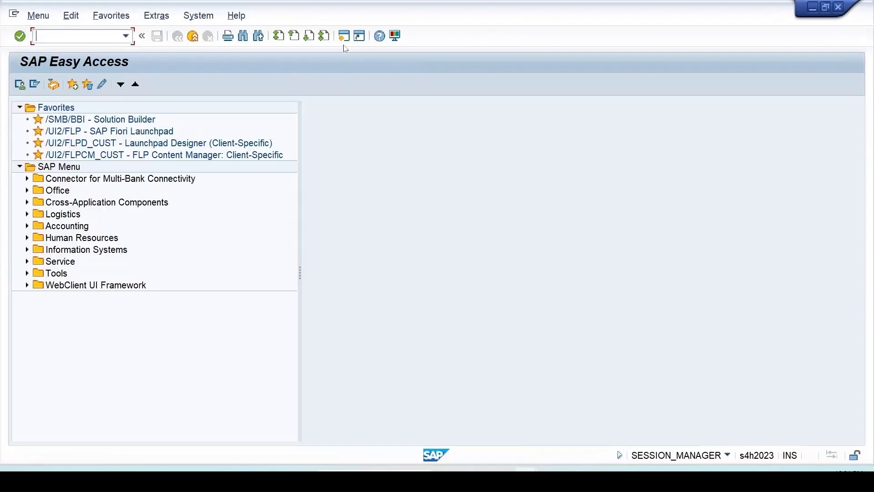
pyautogui.write('qs23')
pyautogui.press('Return')
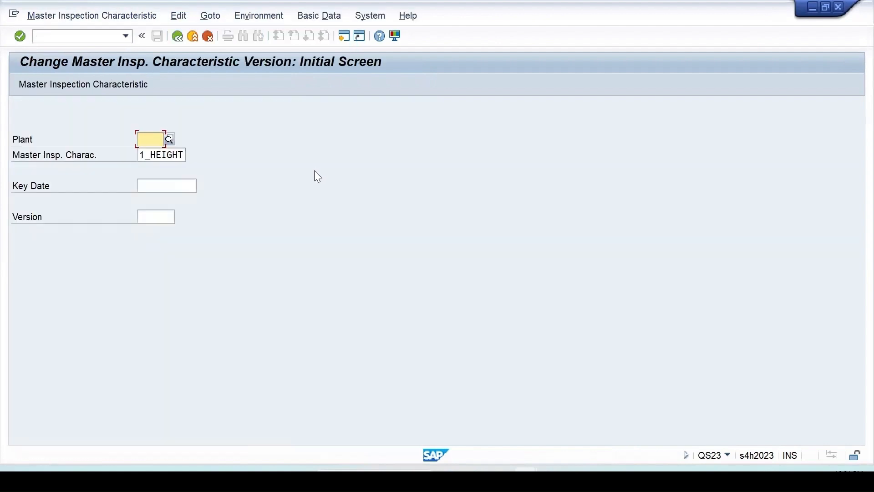
# Open the general data of master inspection characteristic QMIC3 for plant 1000
pyautogui.moveTo(179, 158); pyautogui.dragTo(75, 154)
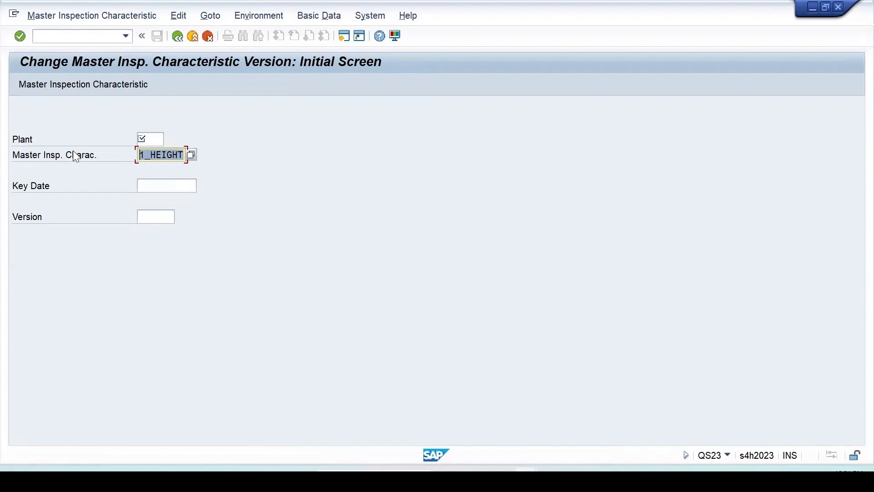
pyautogui.write('QMIC3')
pyautogui.click(144, 139)
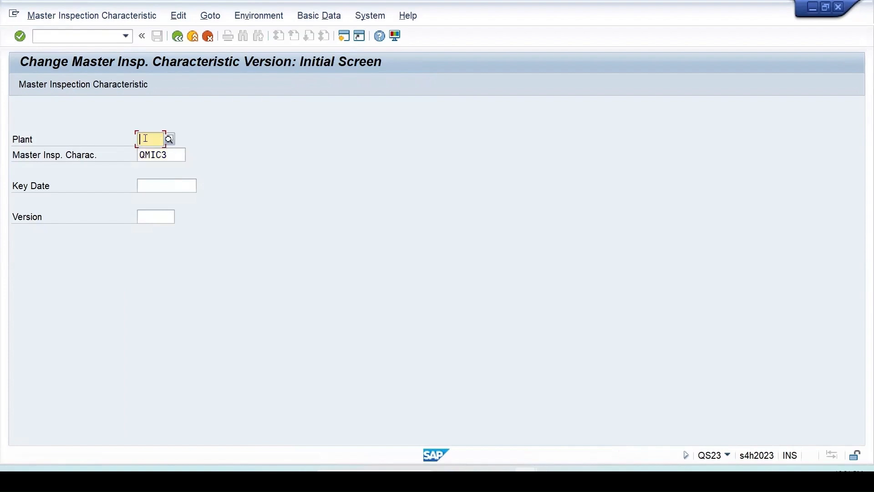
pyautogui.write('1000')
pyautogui.press('Return')
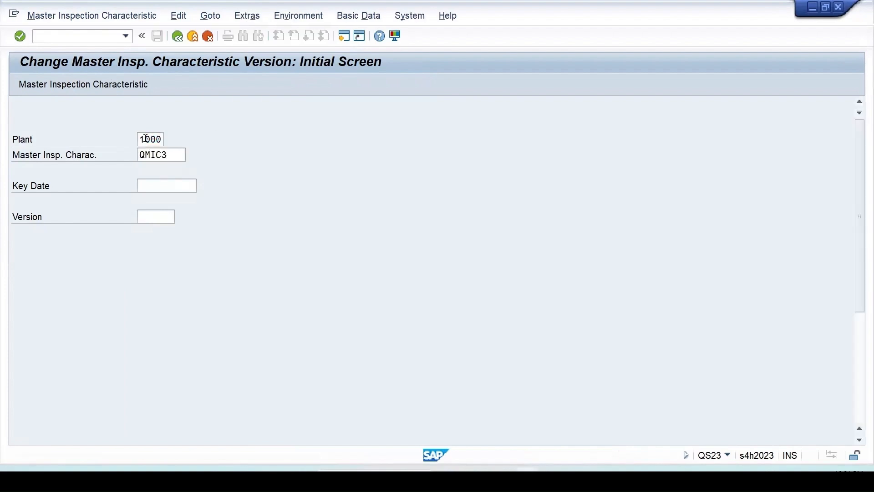
pyautogui.press('Return')
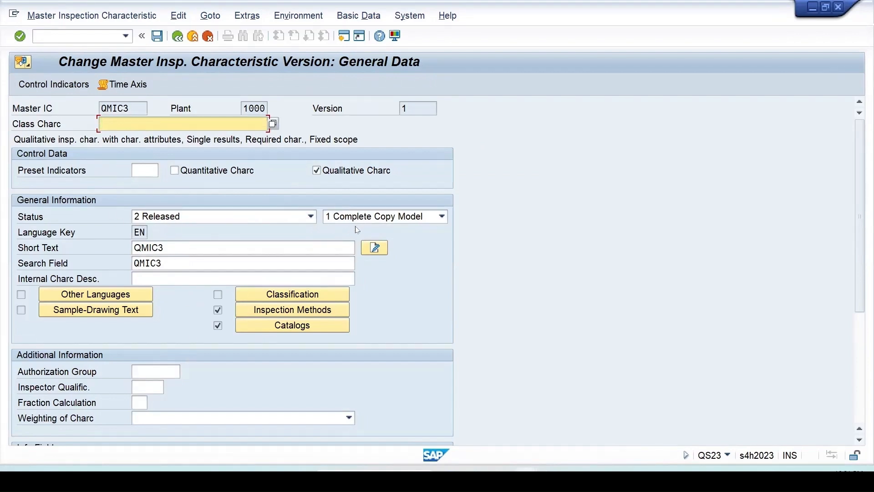
# Check the inspection catalogs and inspection methods assigned to characteristic QMIC3, closing each dialog without changes
pyautogui.click(287, 330)
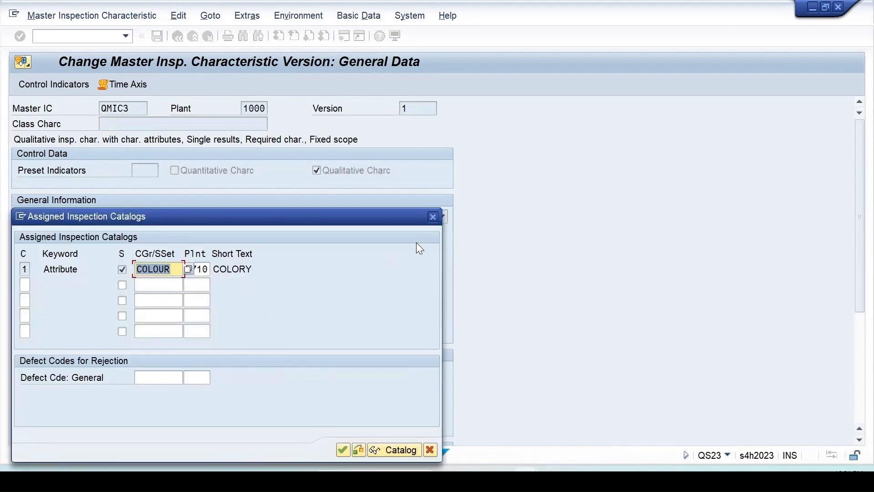
pyautogui.click(429, 214)
pyautogui.click(265, 310)
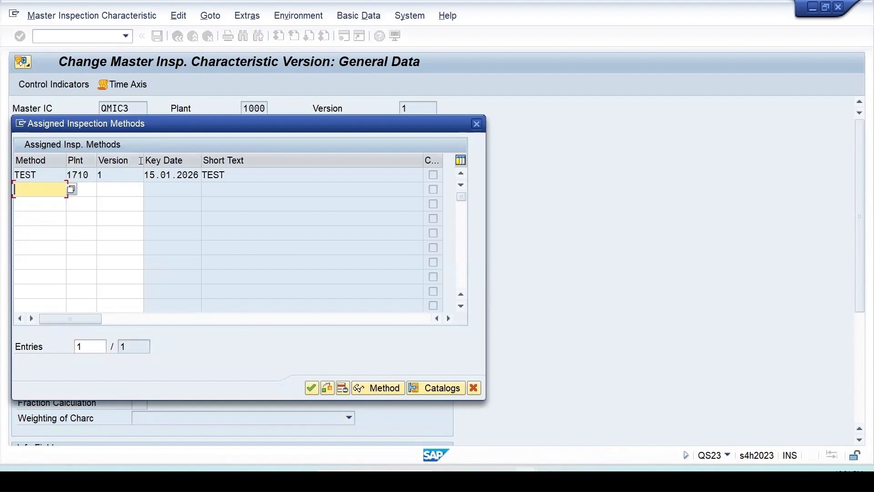
pyautogui.click(642, 239)
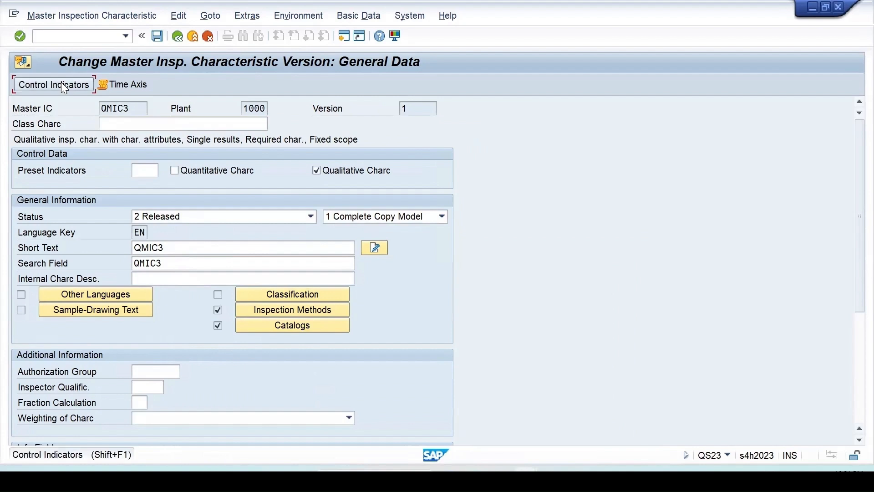
# Review both pages of QMIC3's control indicators, then return to the characteristic selection screen
pyautogui.click(59, 84)
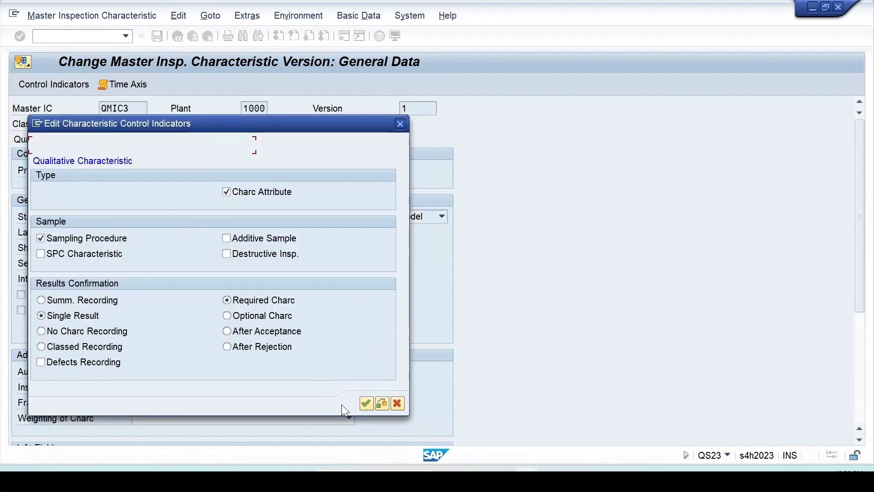
pyautogui.click(366, 403)
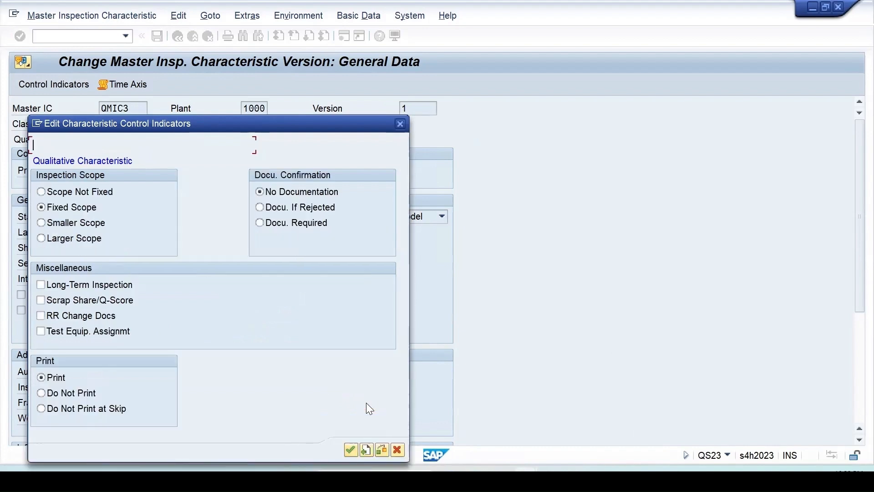
pyautogui.click(349, 449)
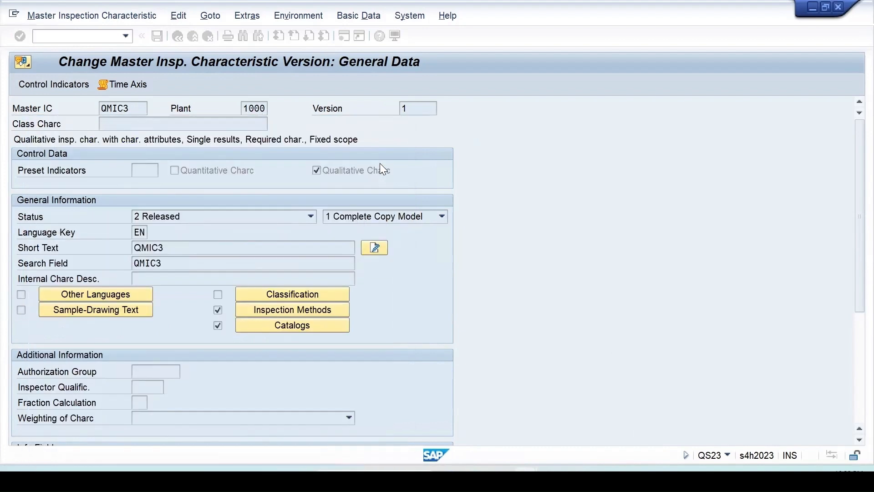
pyautogui.click(177, 37)
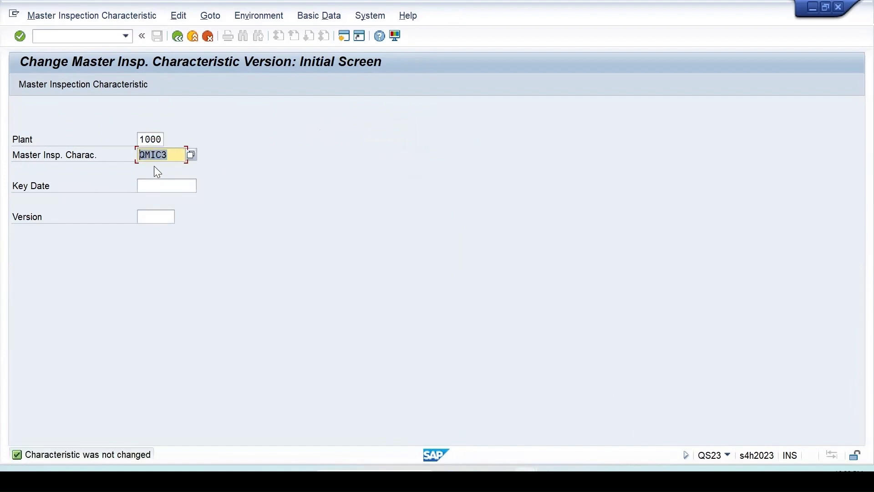
# Open characteristic MIC1 of plant 1000, check its info fields and display its quantitative data
pyautogui.write('mi')
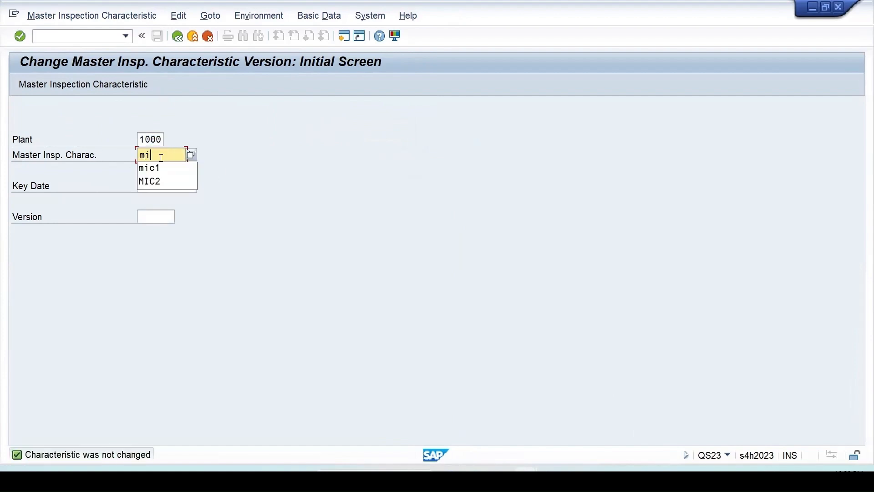
pyautogui.write('c1')
pyautogui.press('Return')
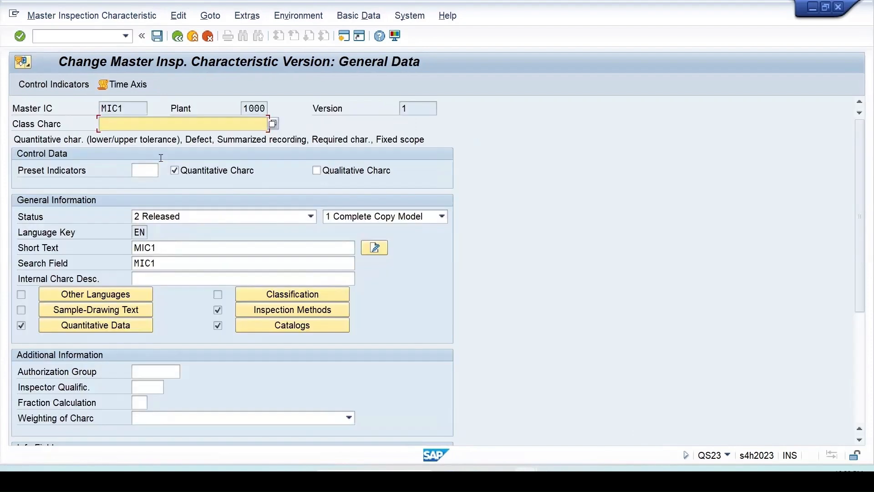
pyautogui.scroll(-3, 126, 327)
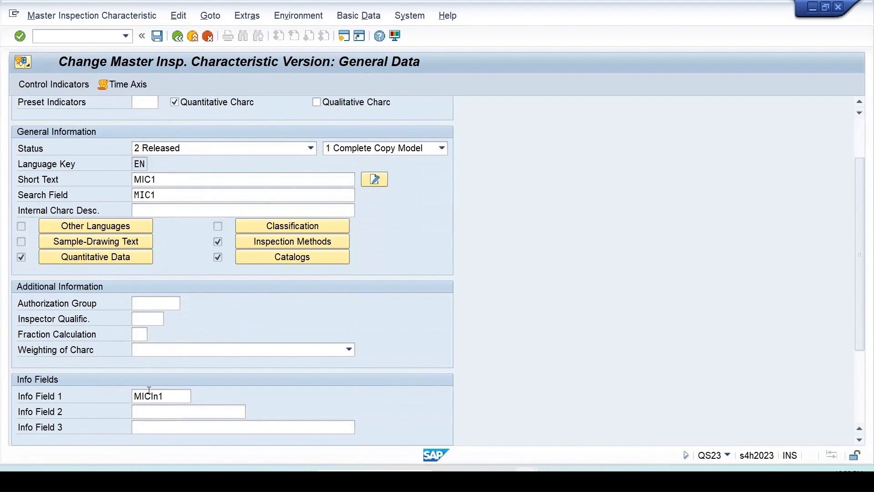
pyautogui.click(96, 259)
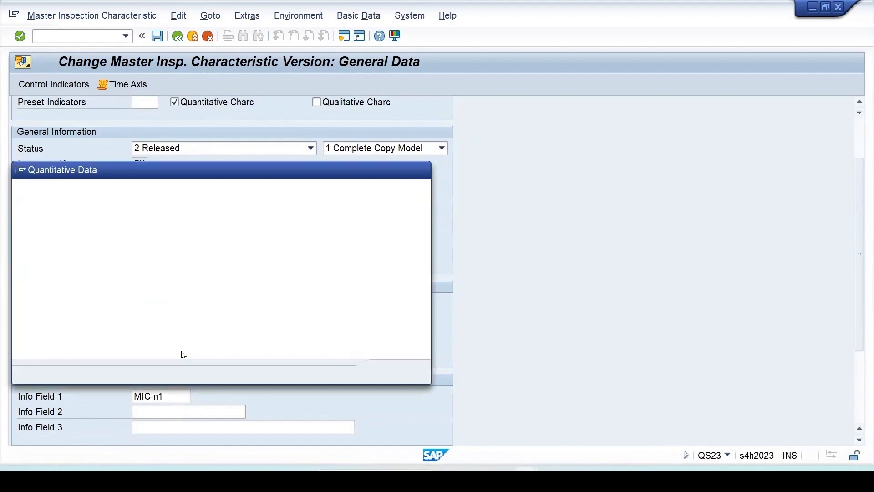